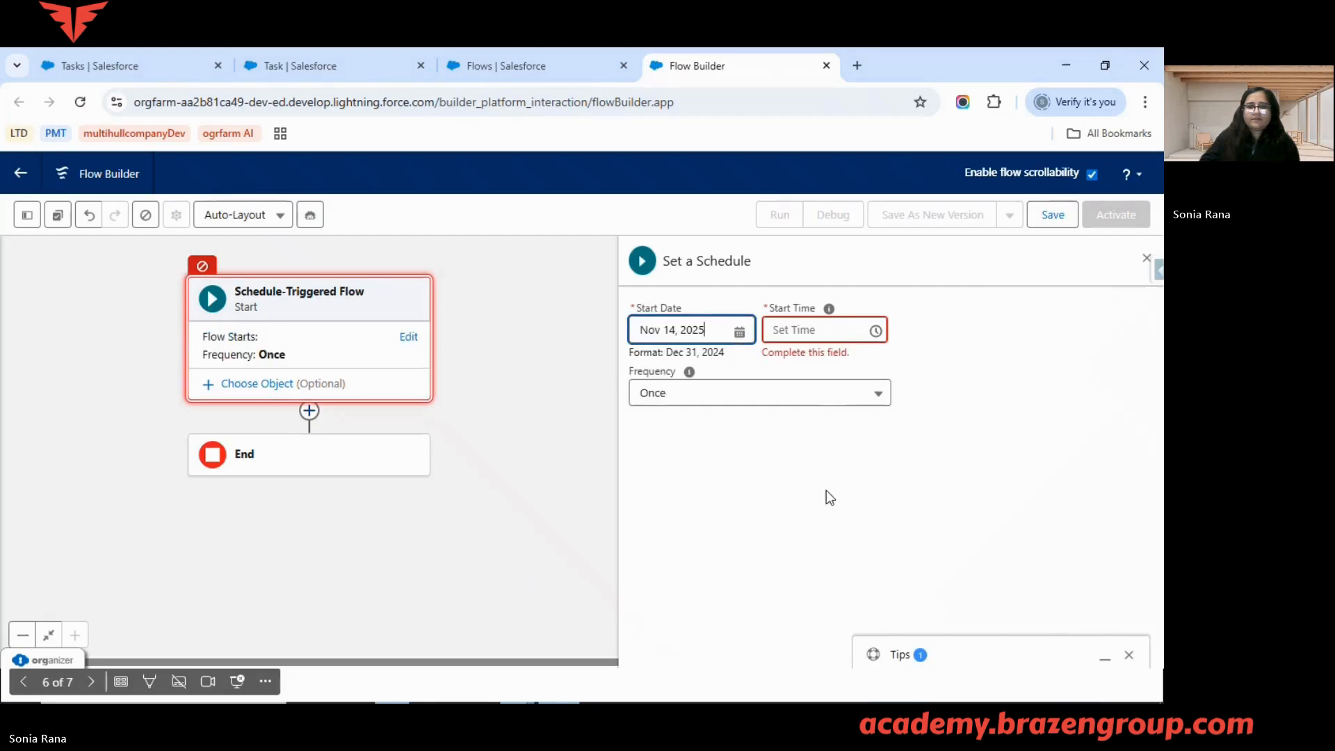
Set the schedule's start time to 12:00 AM and keep its frequency at Once.
click(843, 331)
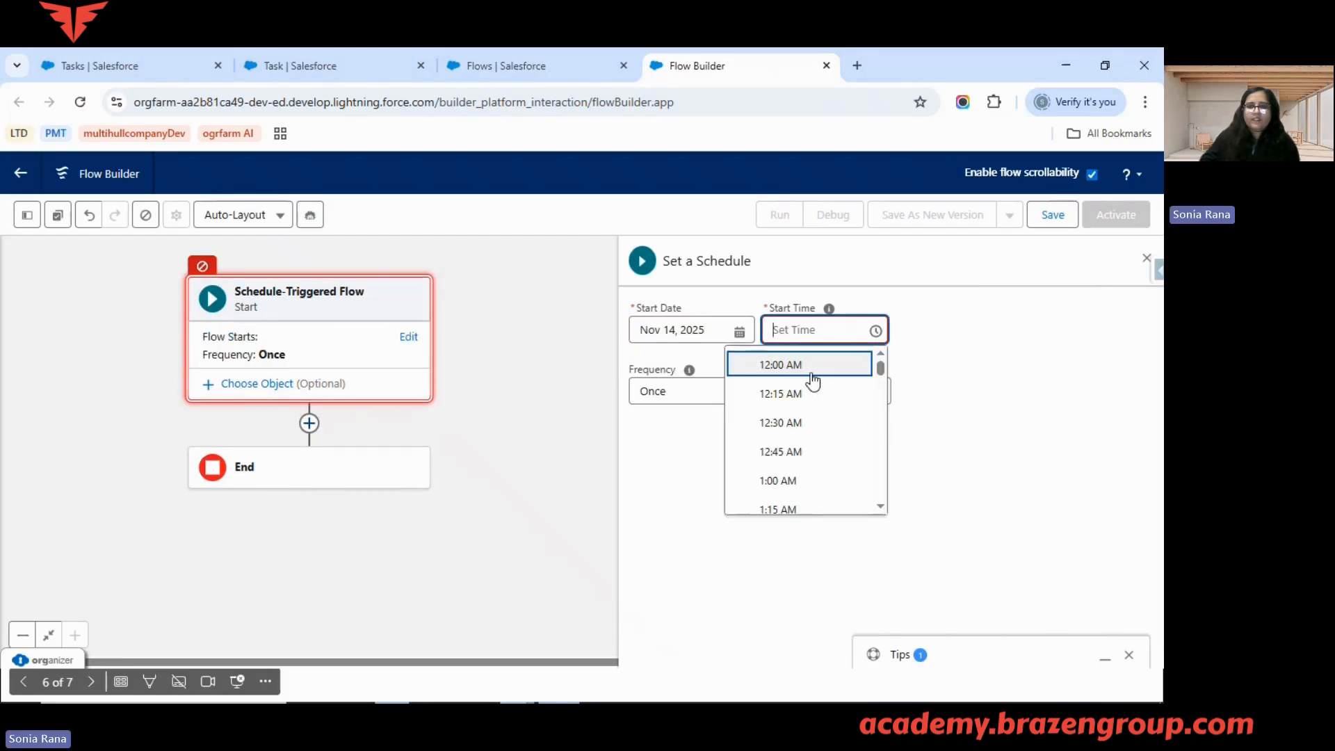
click(812, 379)
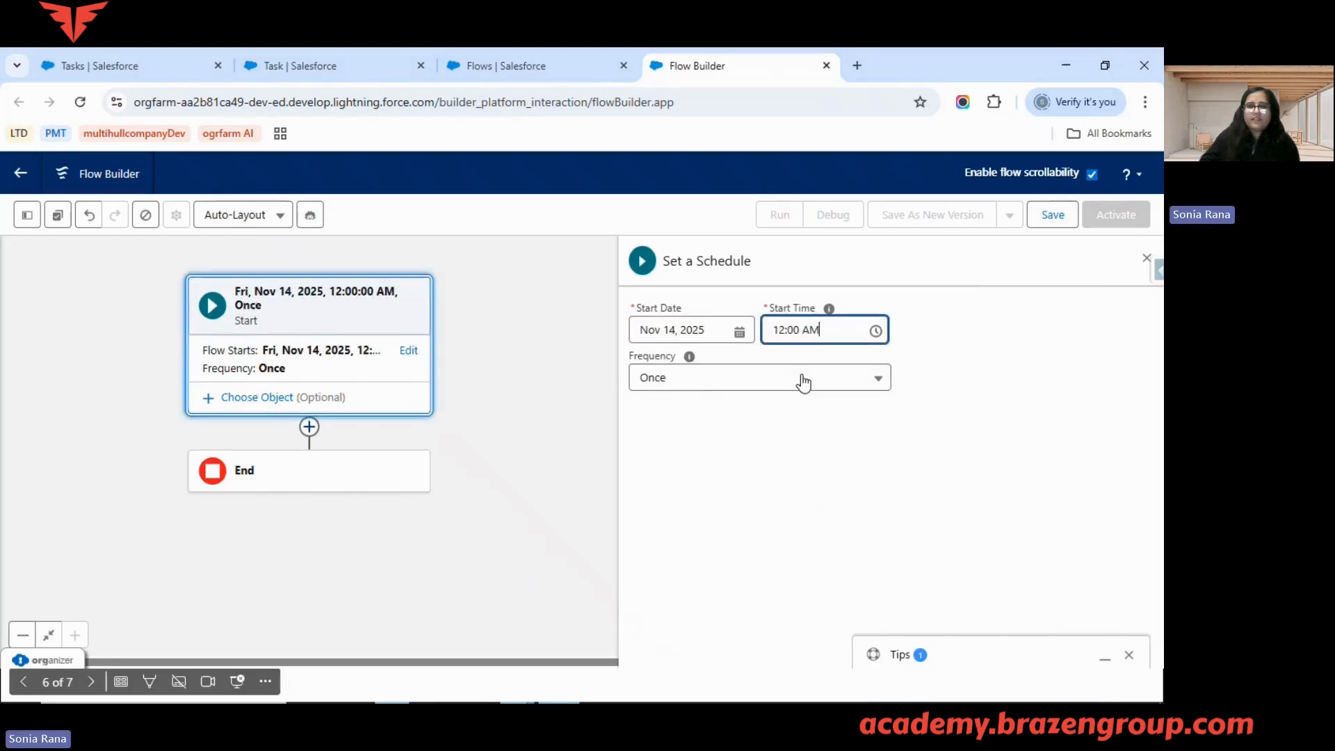
click(765, 384)
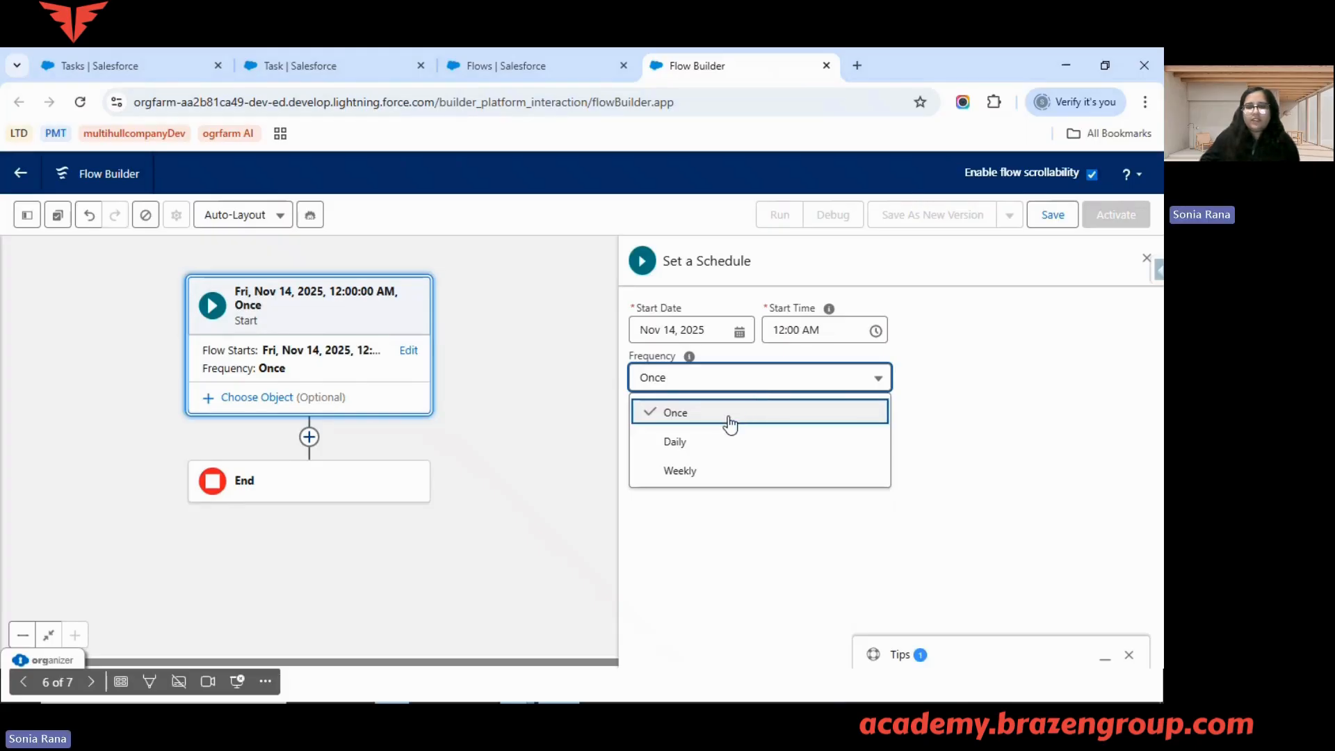
click(687, 415)
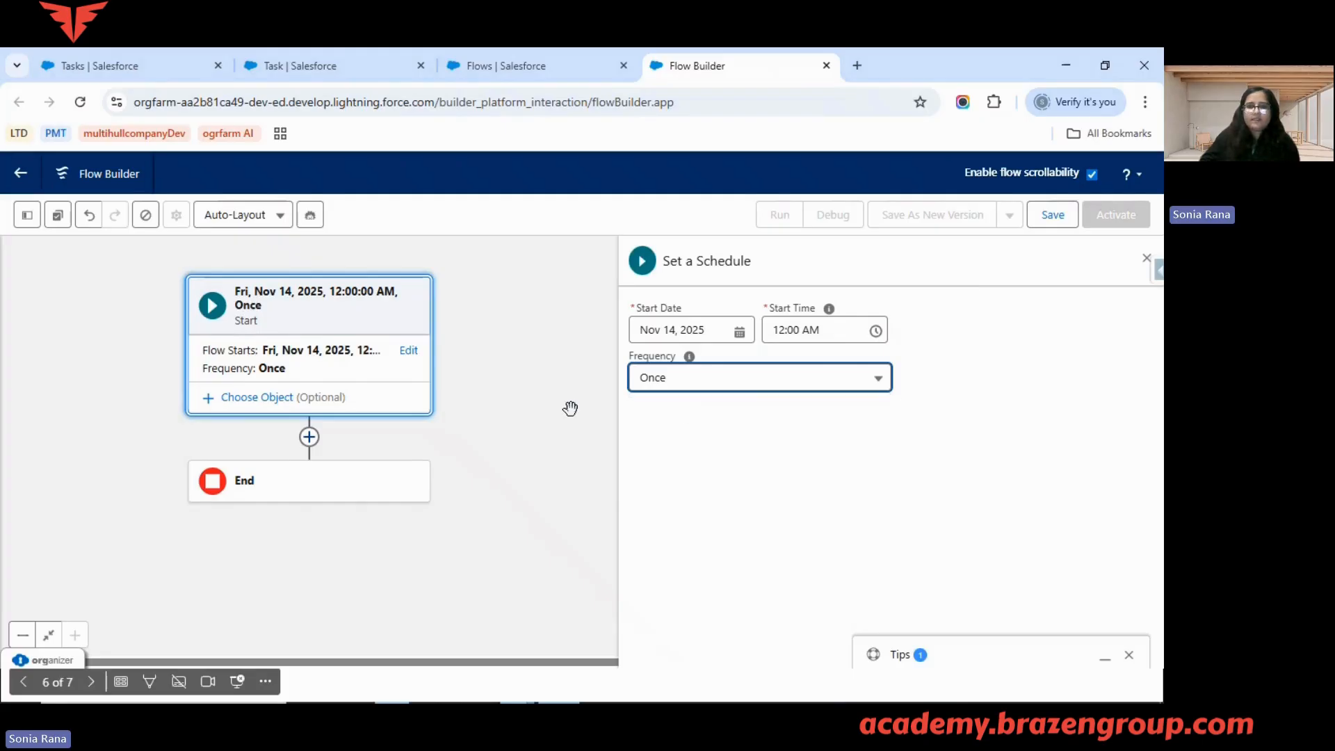
click(749, 391)
click(656, 417)
click(704, 391)
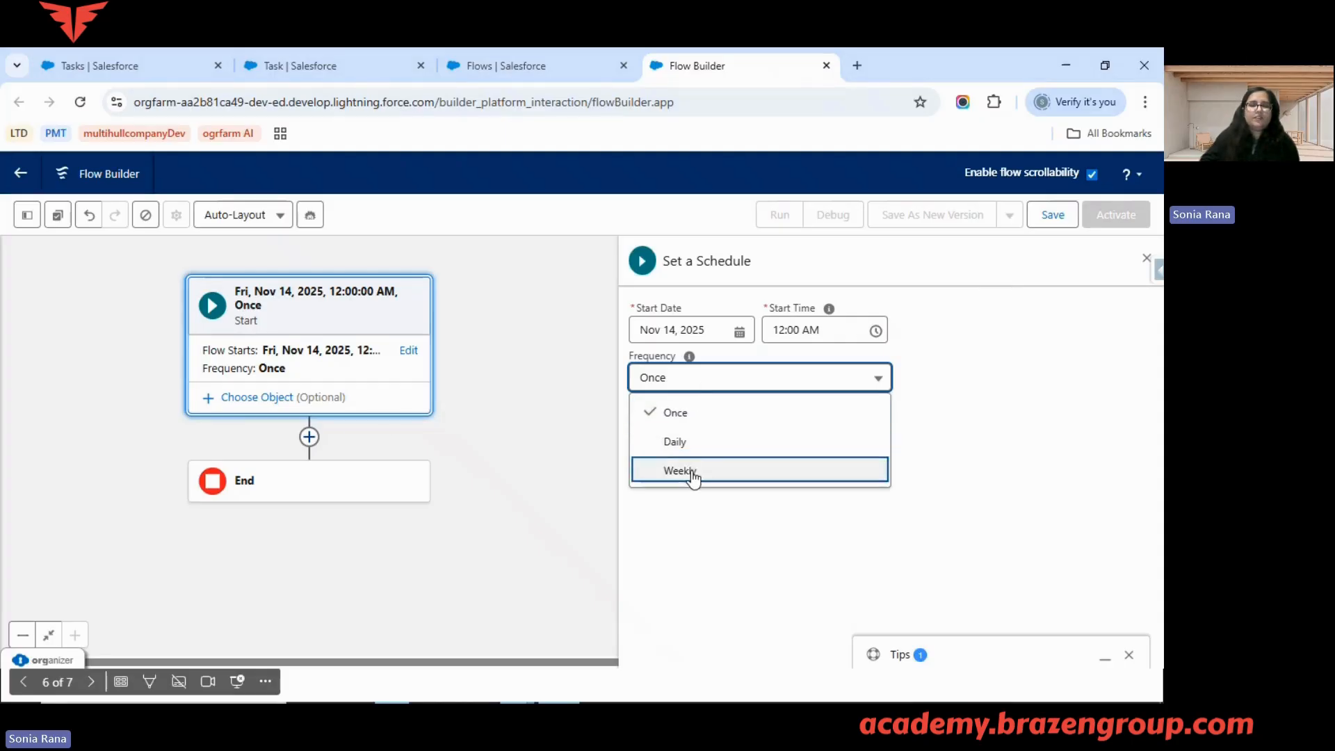
click(546, 448)
Choose Opportunity Contact Role as the object for the scheduled flow's start element.
click(310, 437)
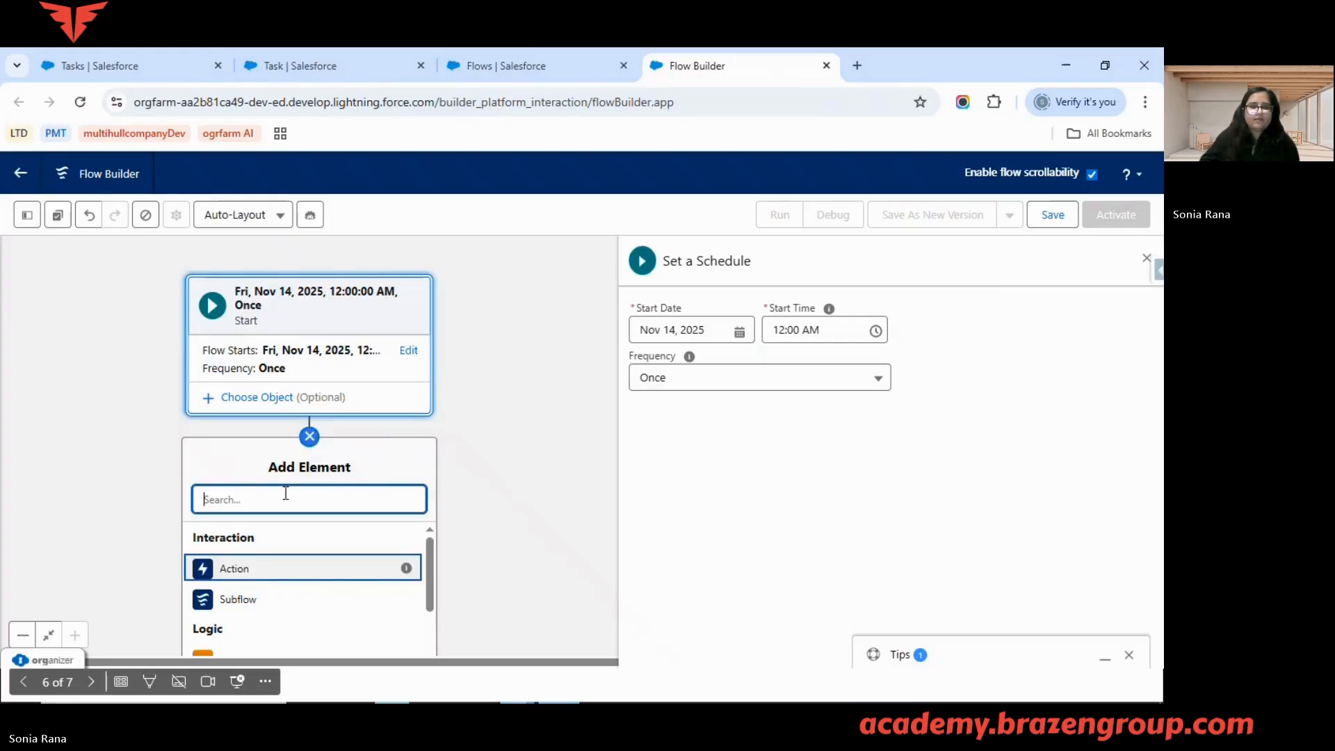
click(257, 397)
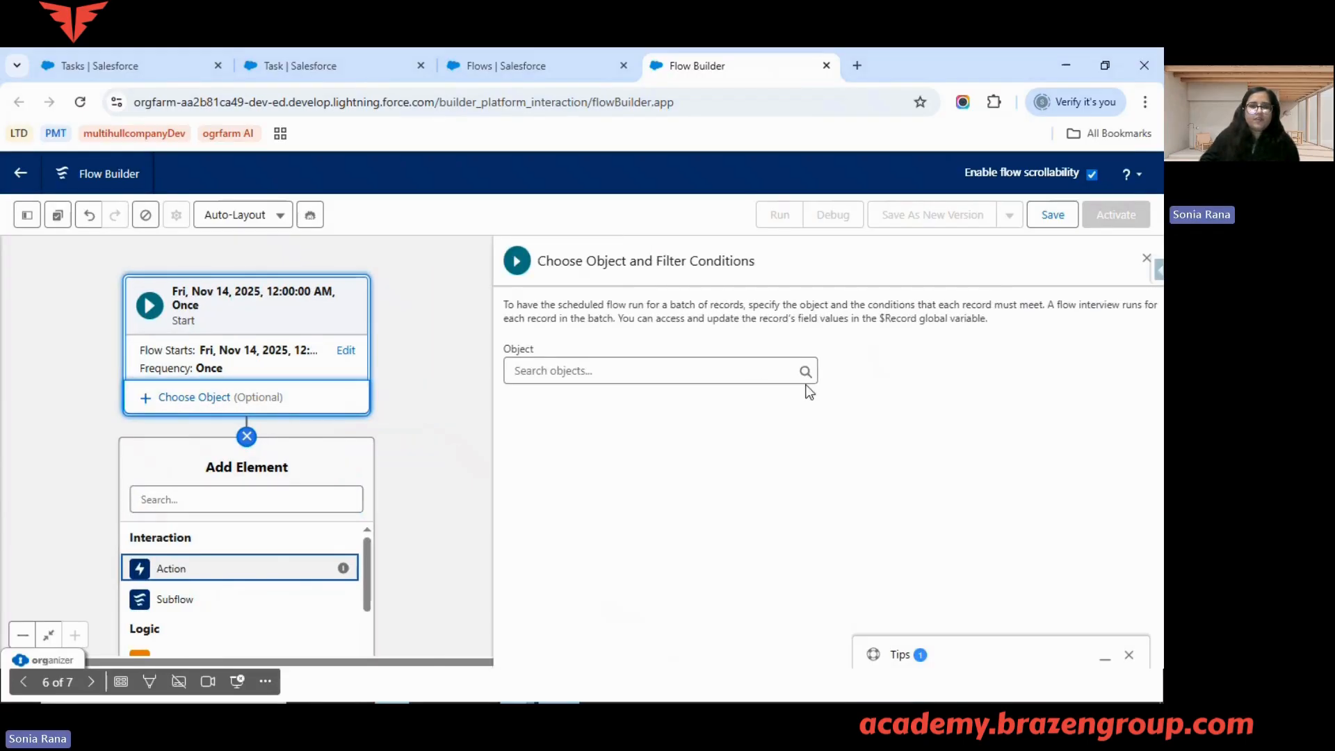
click(730, 370)
text(opp)
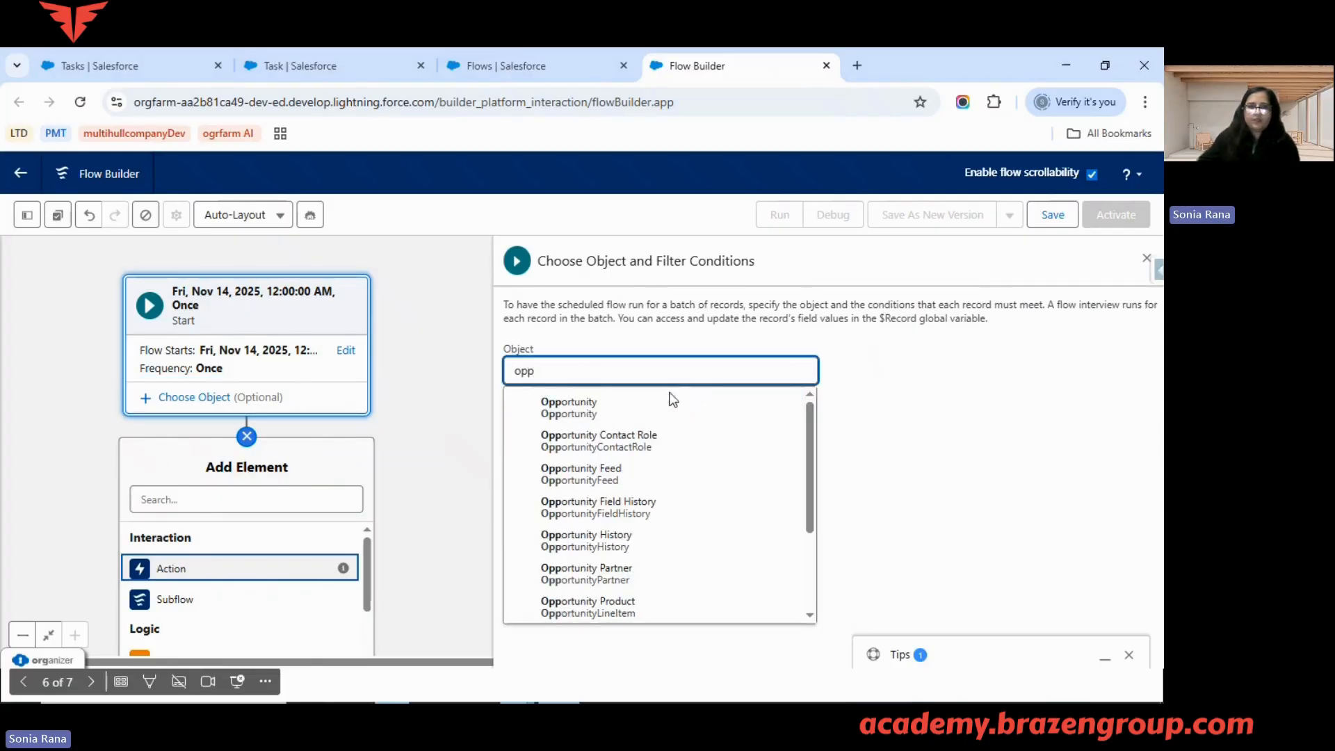
click(585, 440)
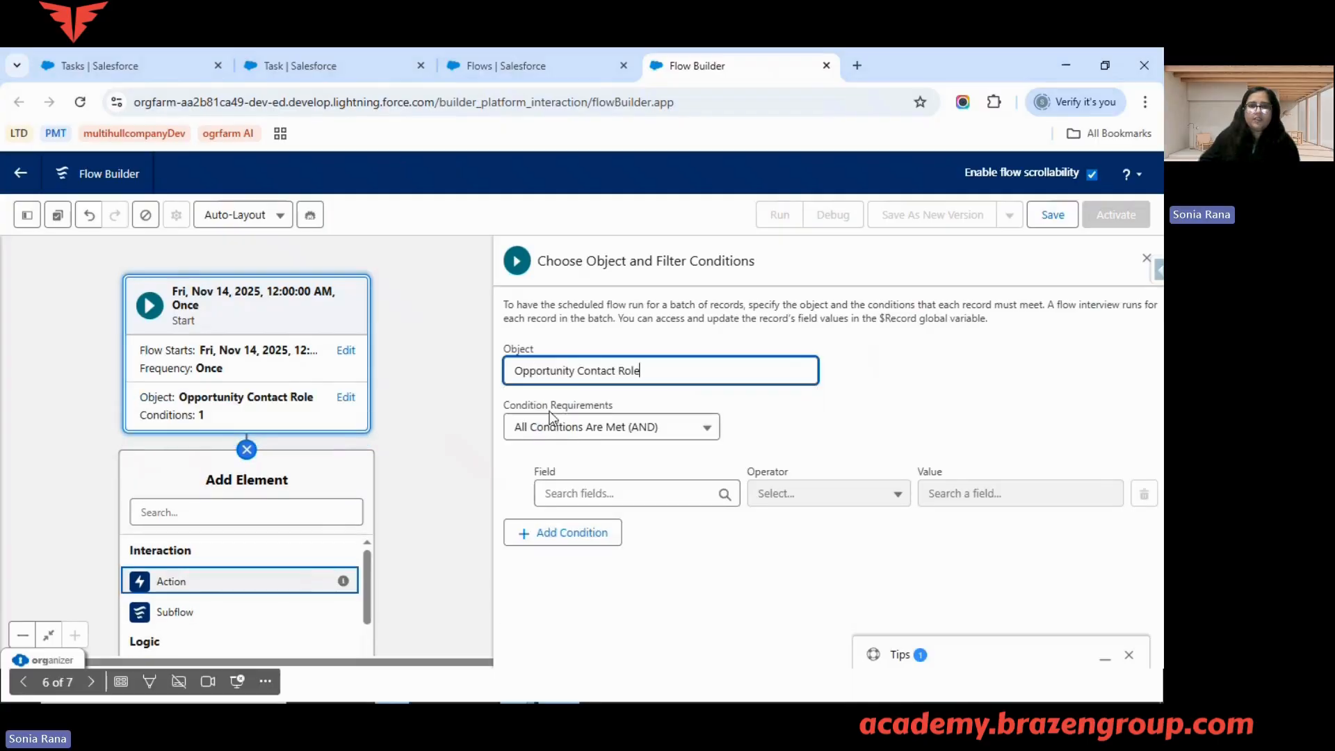
Replace the scheduled flow's object with Opportunity.
key(BackSpace)
key(BackSpace)
key(BackSpace)
key(BackSpace)
key(BackSpace)
key(BackSpace)
key(BackSpace)
key(BackSpace)
key(BackSpace)
key(BackSpace)
key(BackSpace)
key(BackSpace)
key(BackSpace)
key(BackSpace)
key(BackSpace)
key(BackSpace)
key(BackSpace)
key(BackSpace)
key(BackSpace)
key(BackSpace)
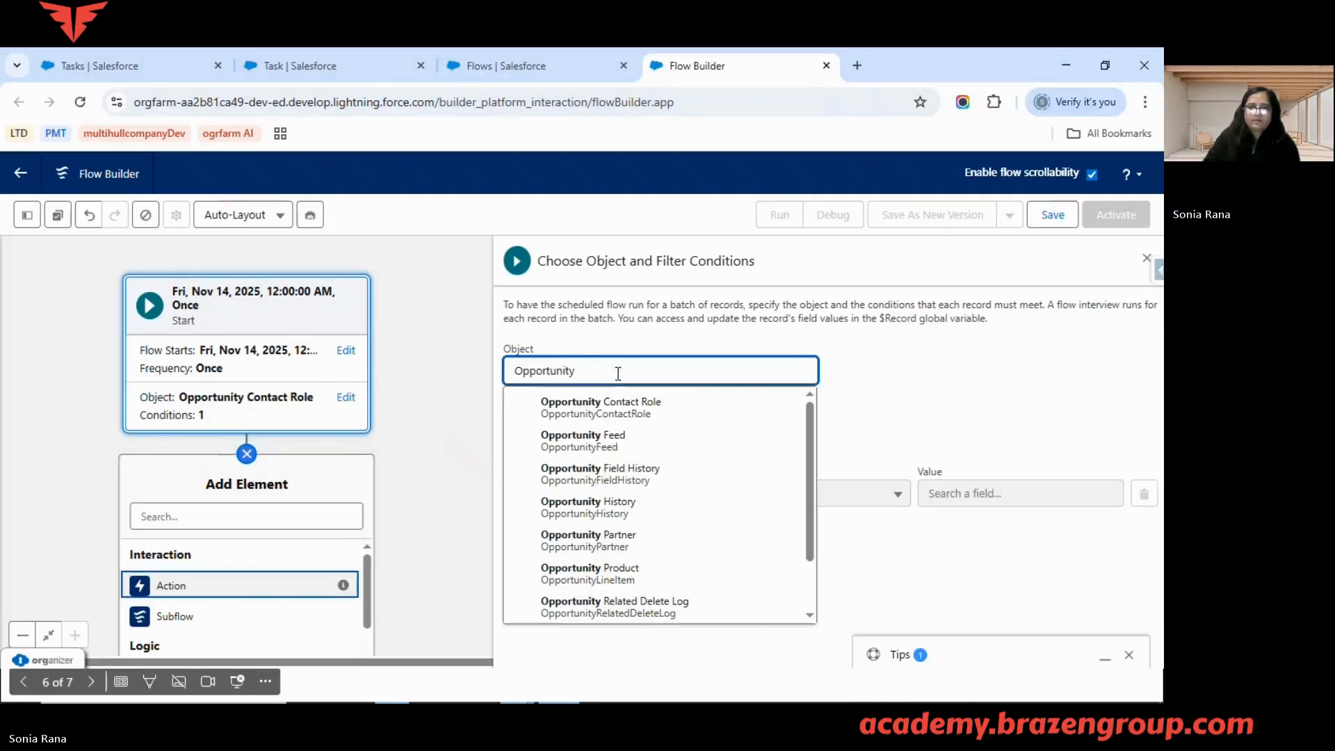
text(opp)
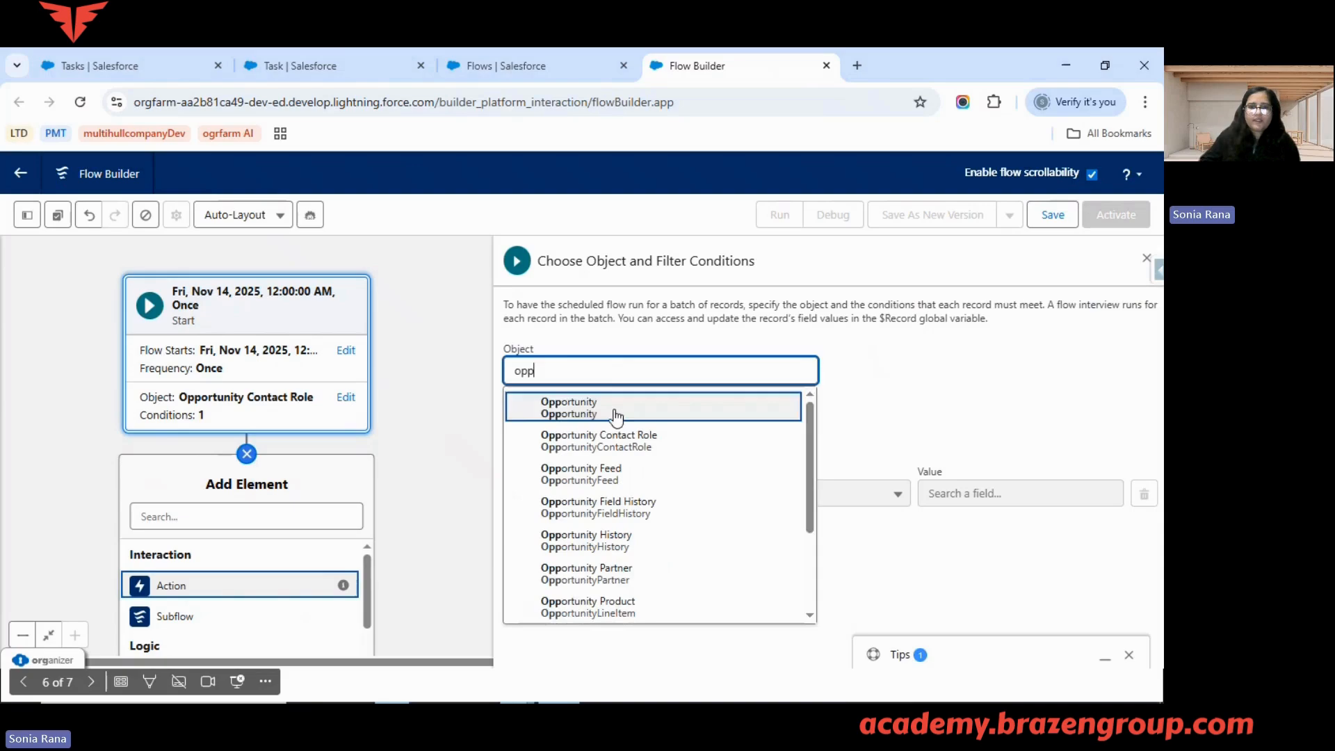
click(616, 416)
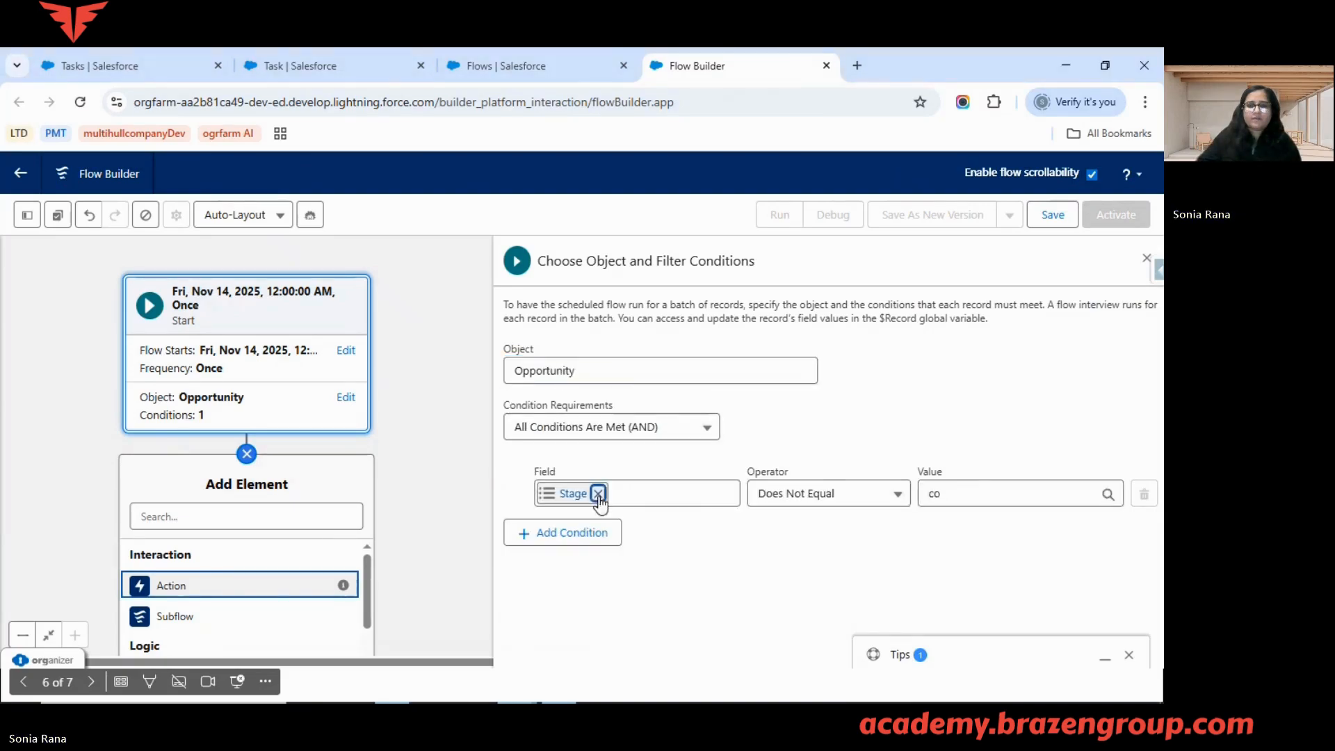
Define the first filter condition as Stage Does Not Equal Closed Lost.
click(596, 495)
text(stag)
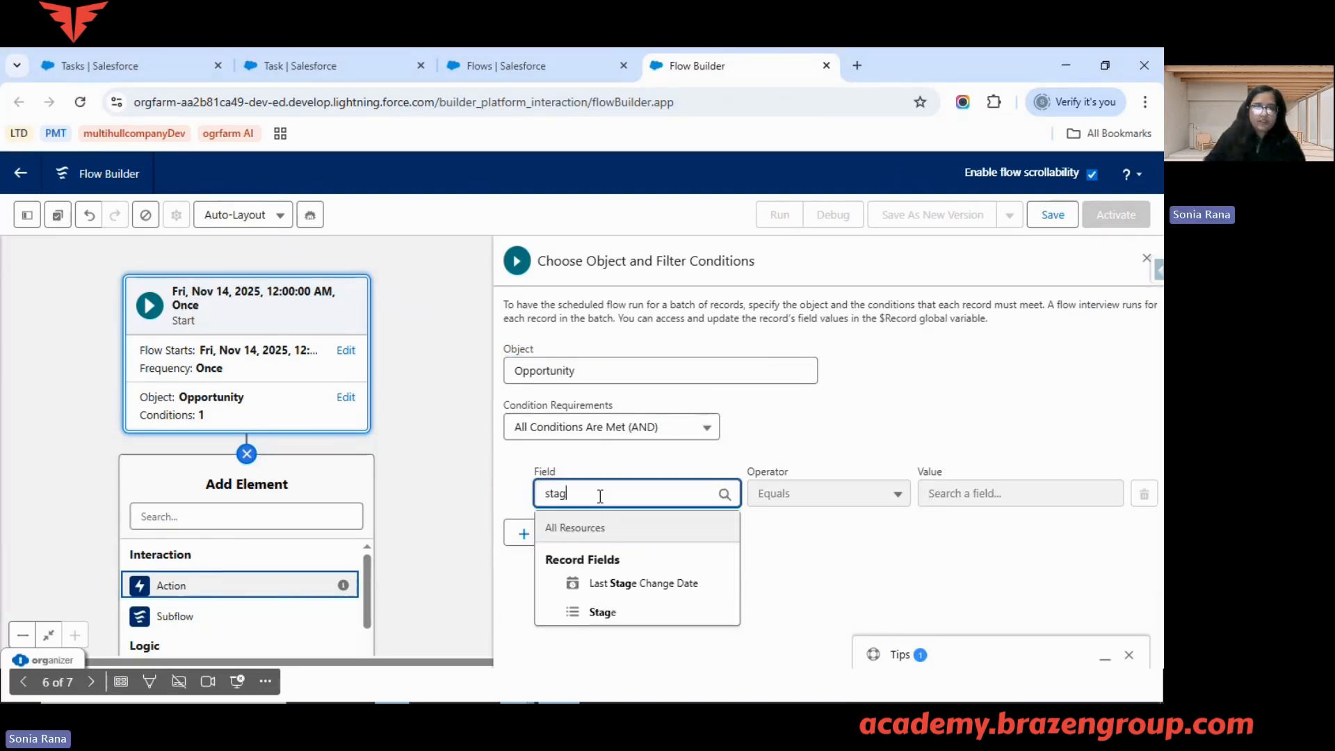
click(603, 613)
click(1020, 441)
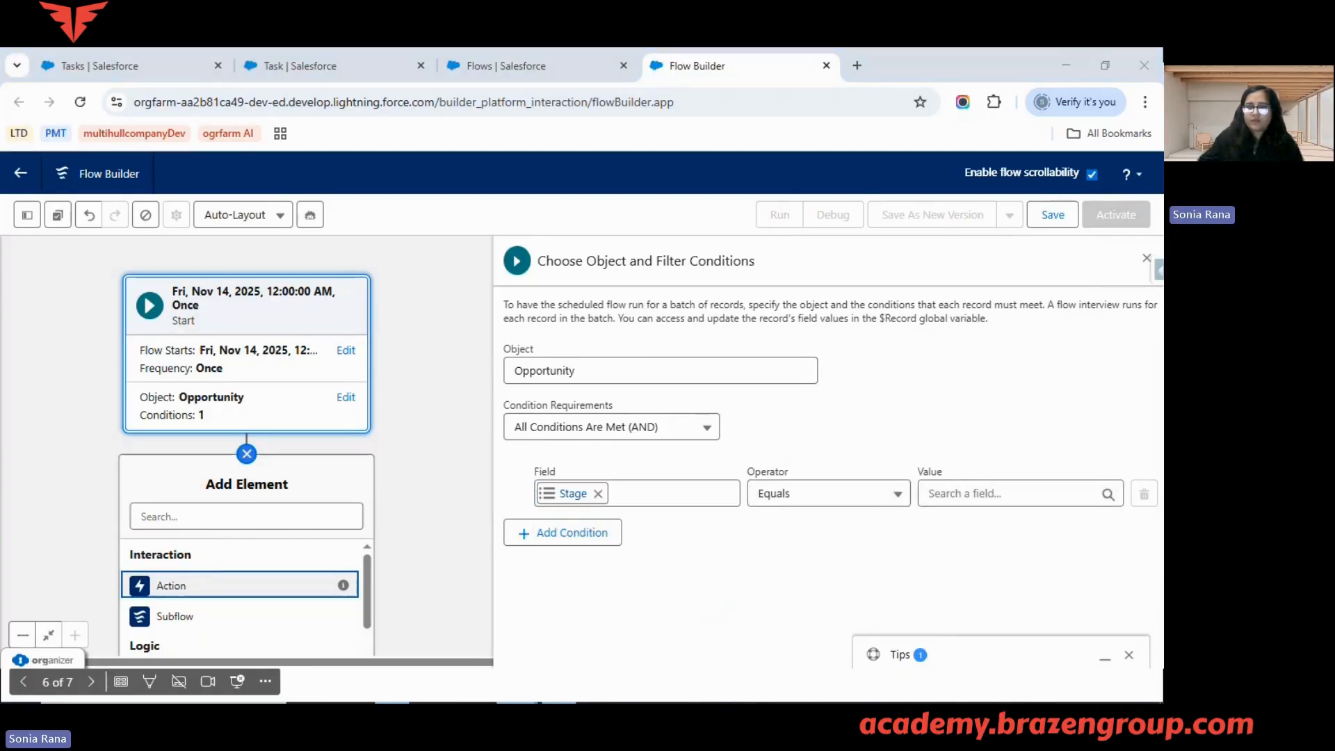
click(846, 495)
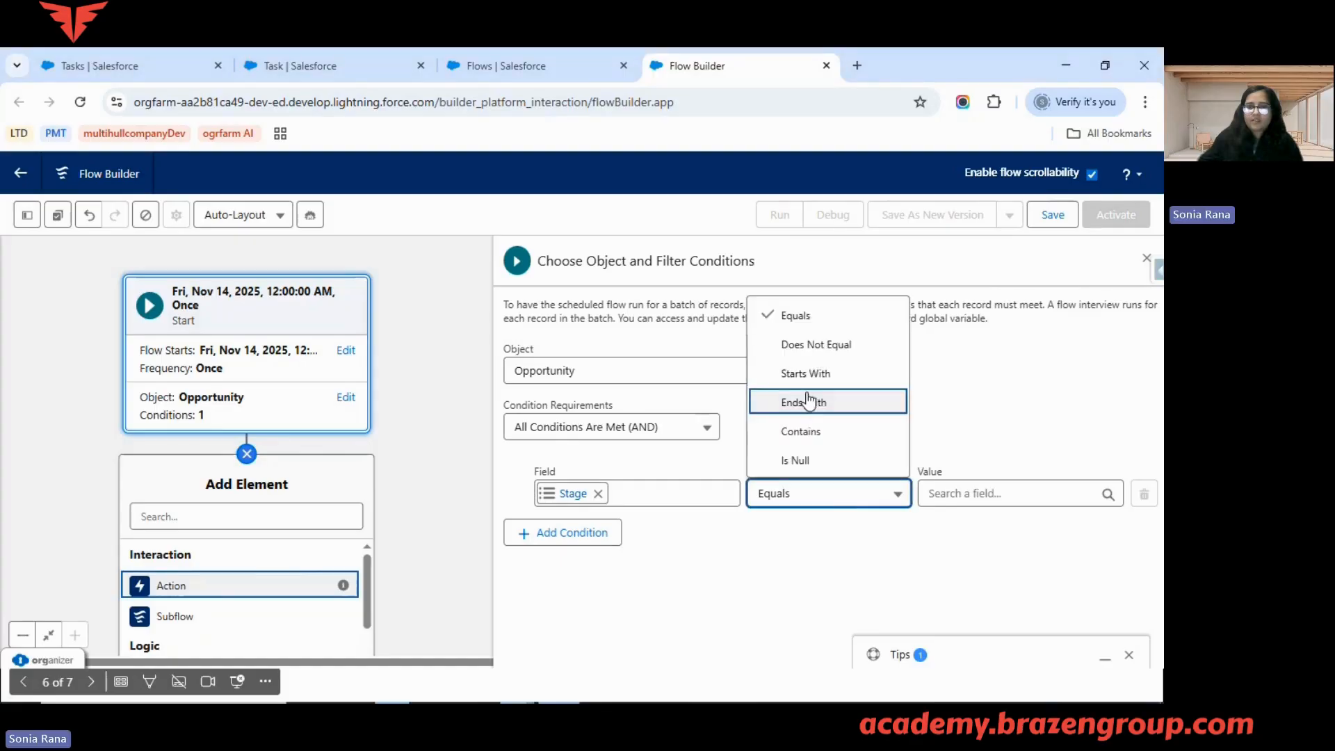
click(834, 347)
click(968, 495)
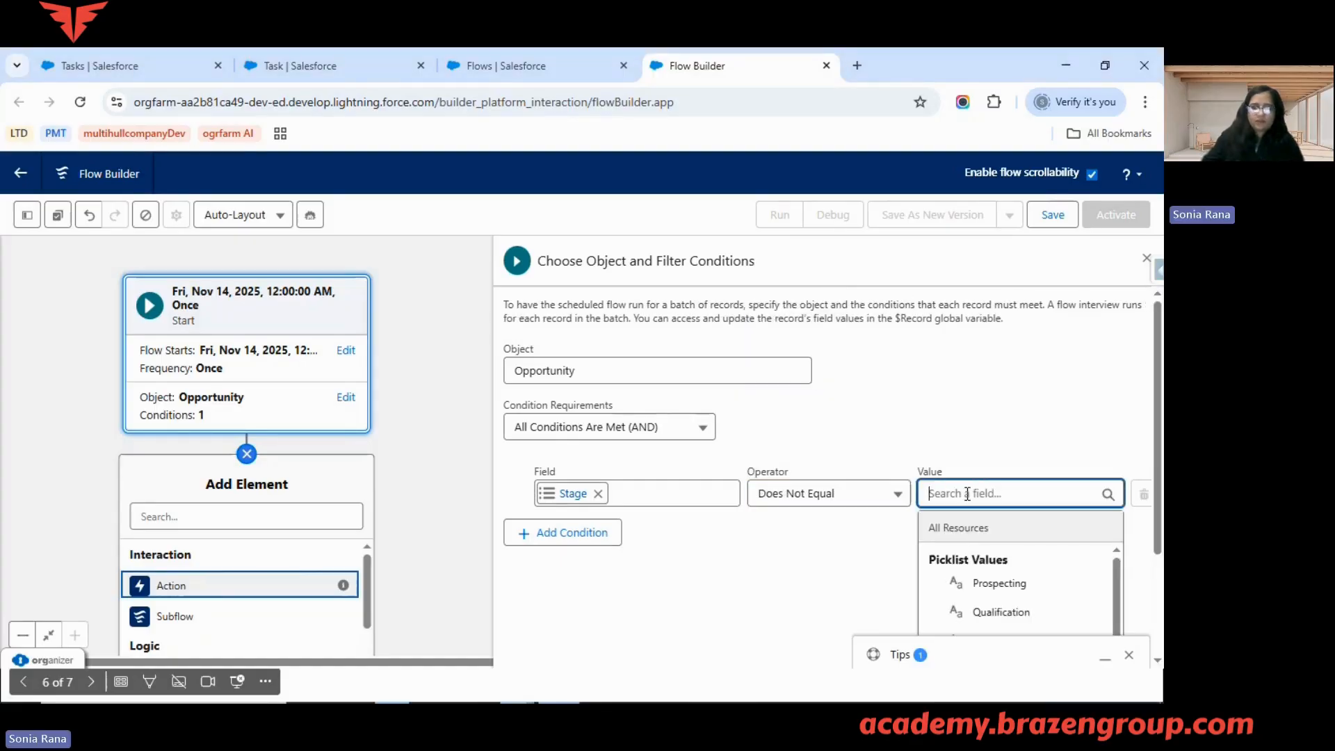
text(clo)
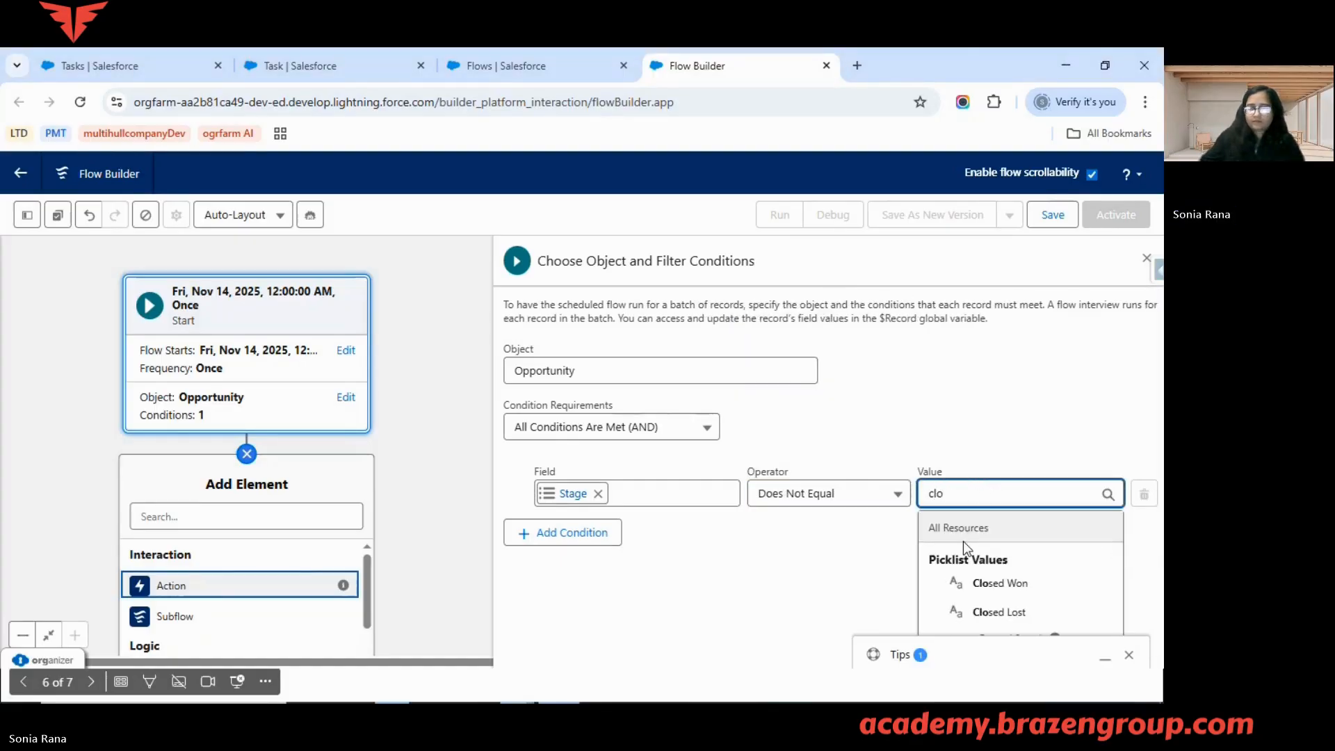
click(1001, 611)
Add a second filter condition: Stage Does Not Equal Closed Won.
click(597, 532)
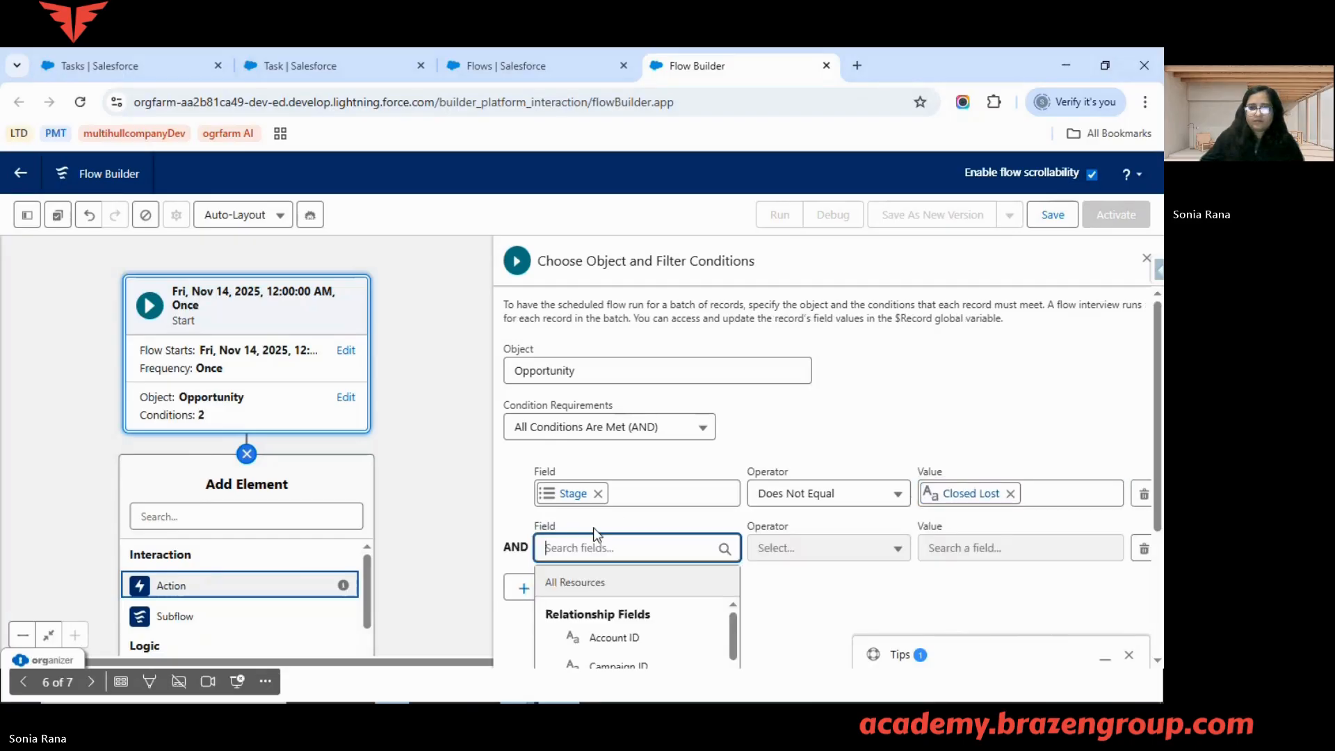
text(stag)
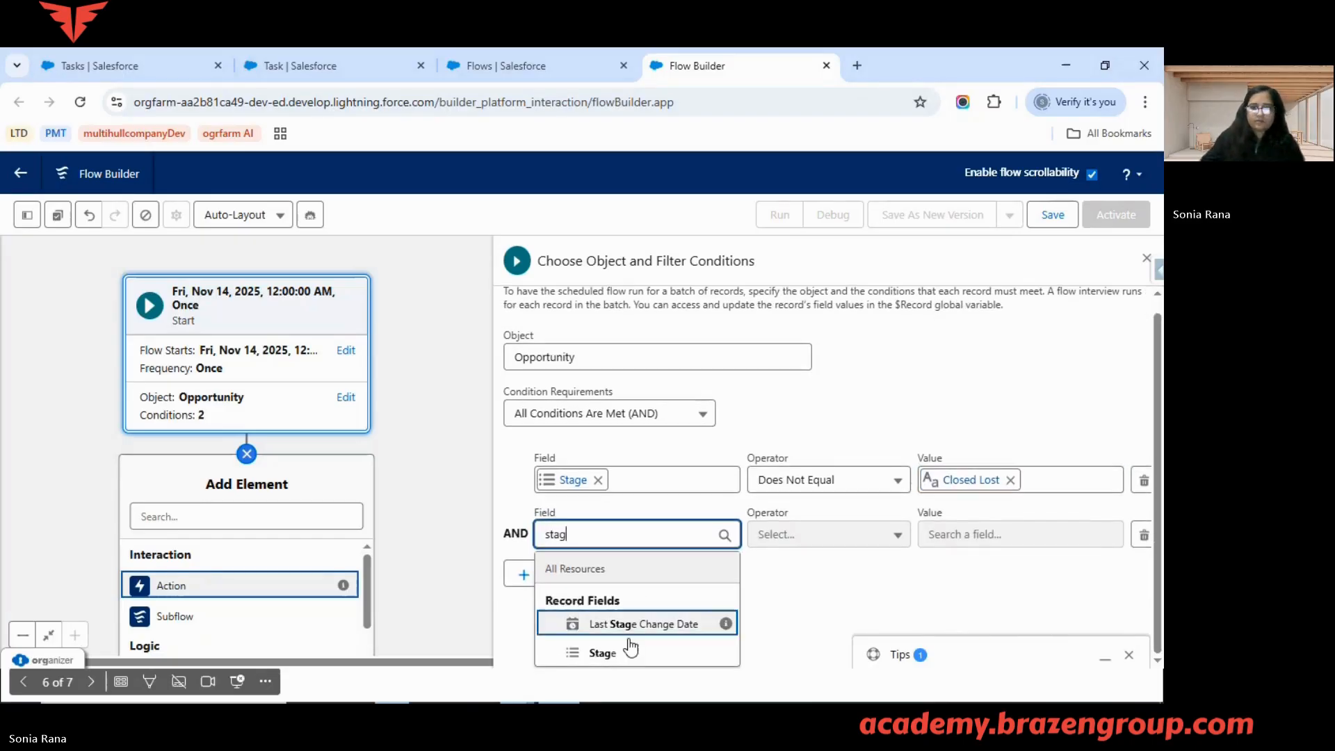
click(628, 647)
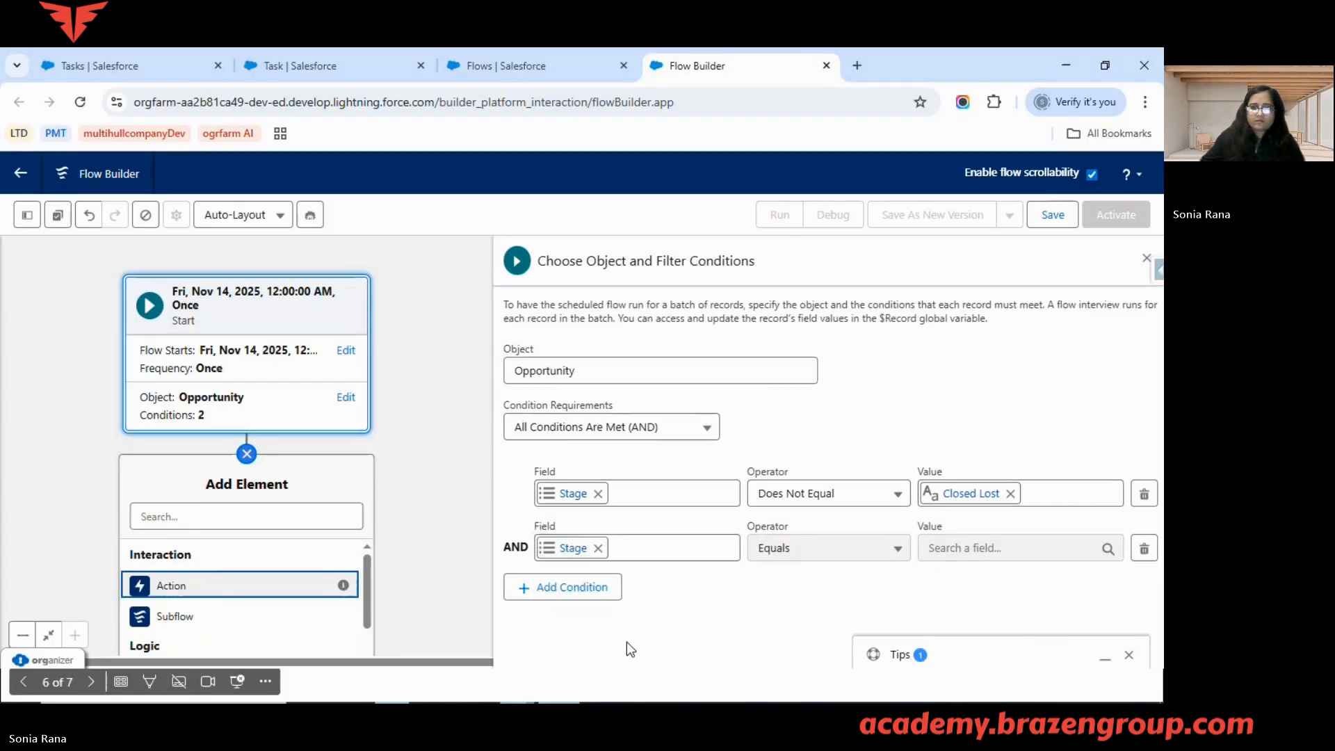
click(812, 551)
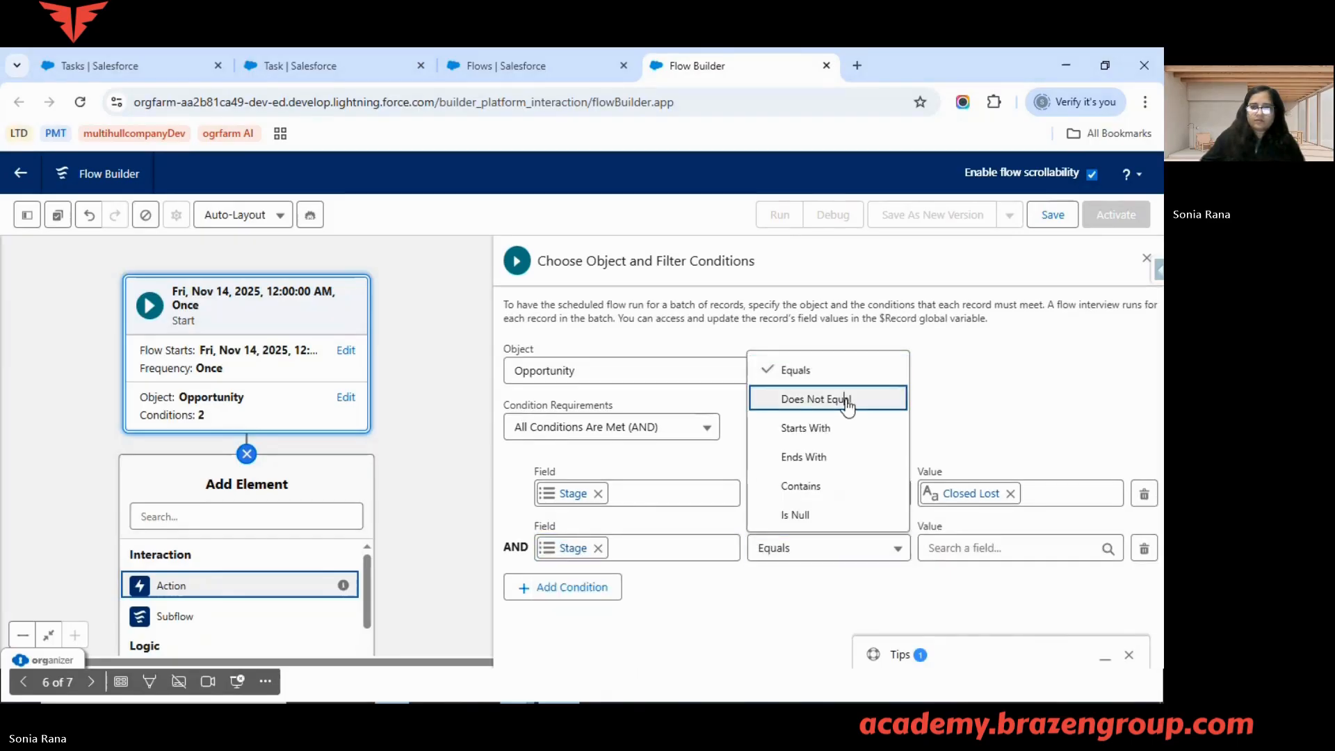
click(850, 397)
click(975, 548)
text(c)
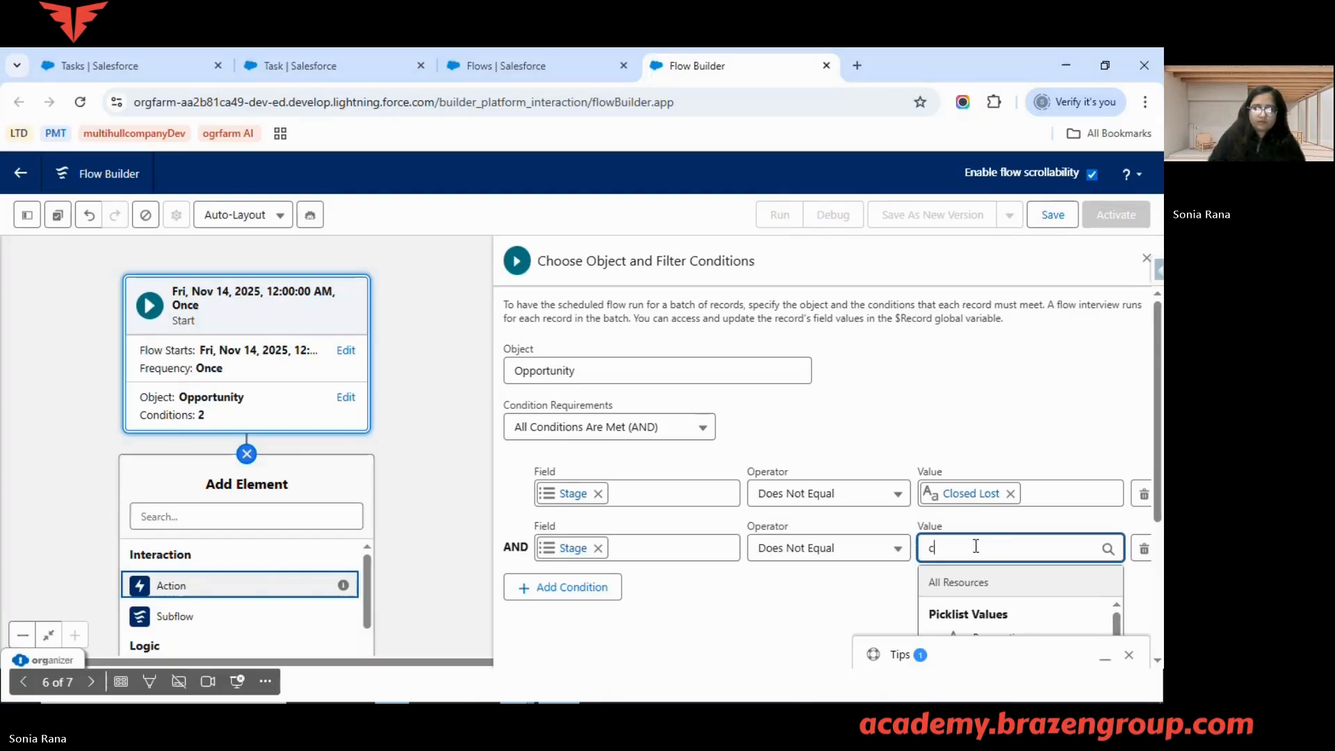
text(lo)
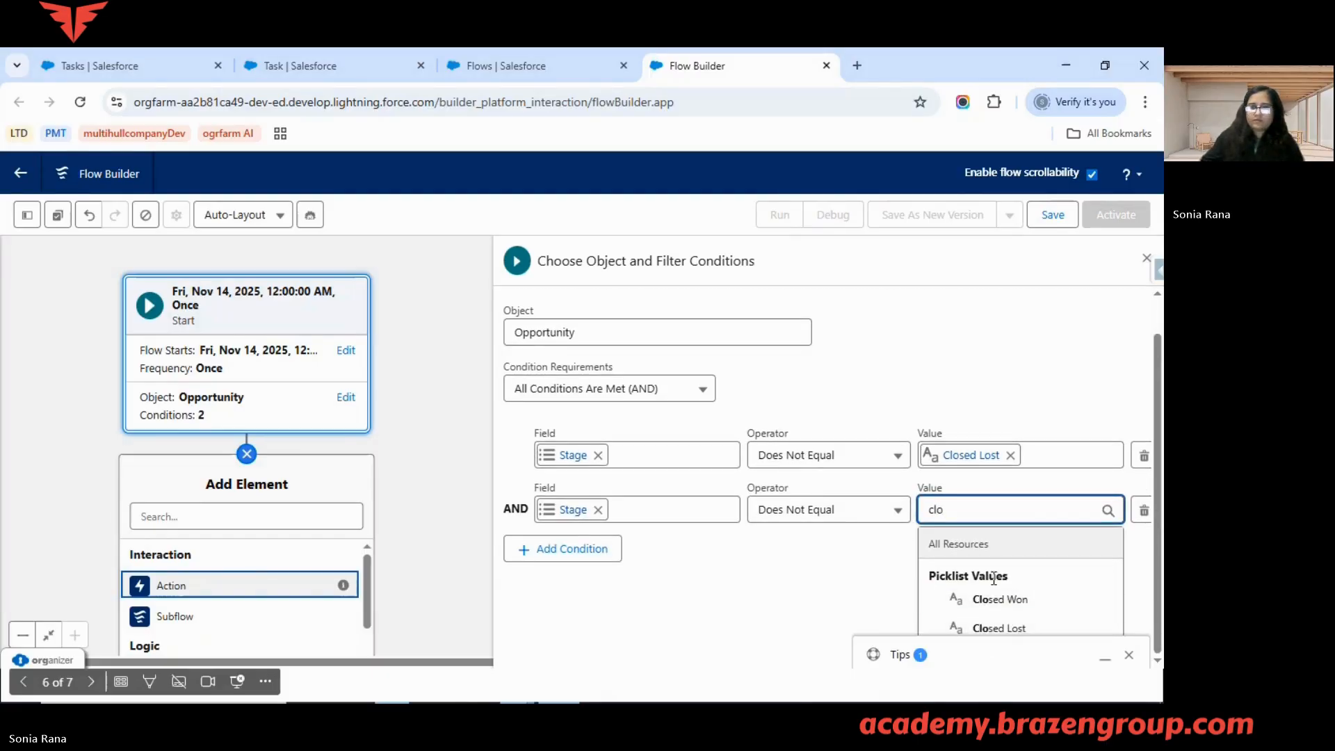
click(996, 601)
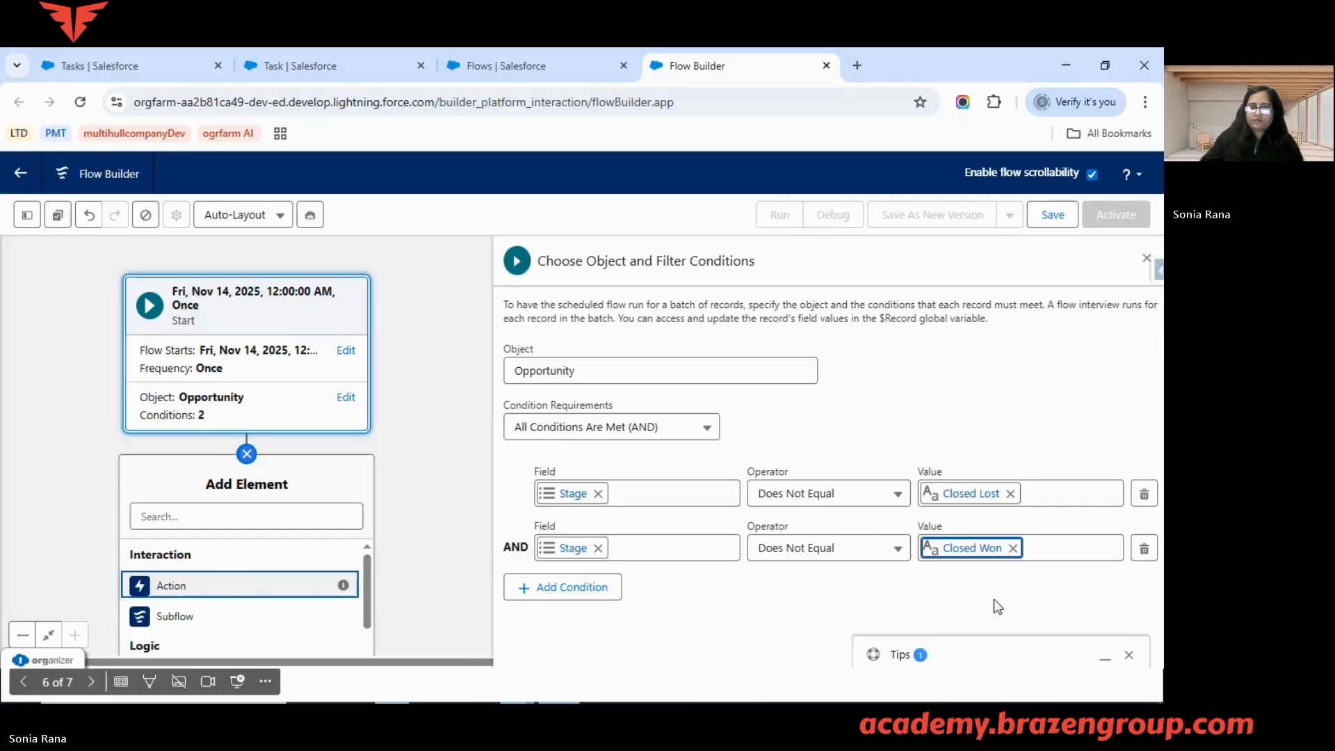
Add a third filter condition, Task created Equals False, and dismiss the Tips box.
click(564, 587)
text(tas)
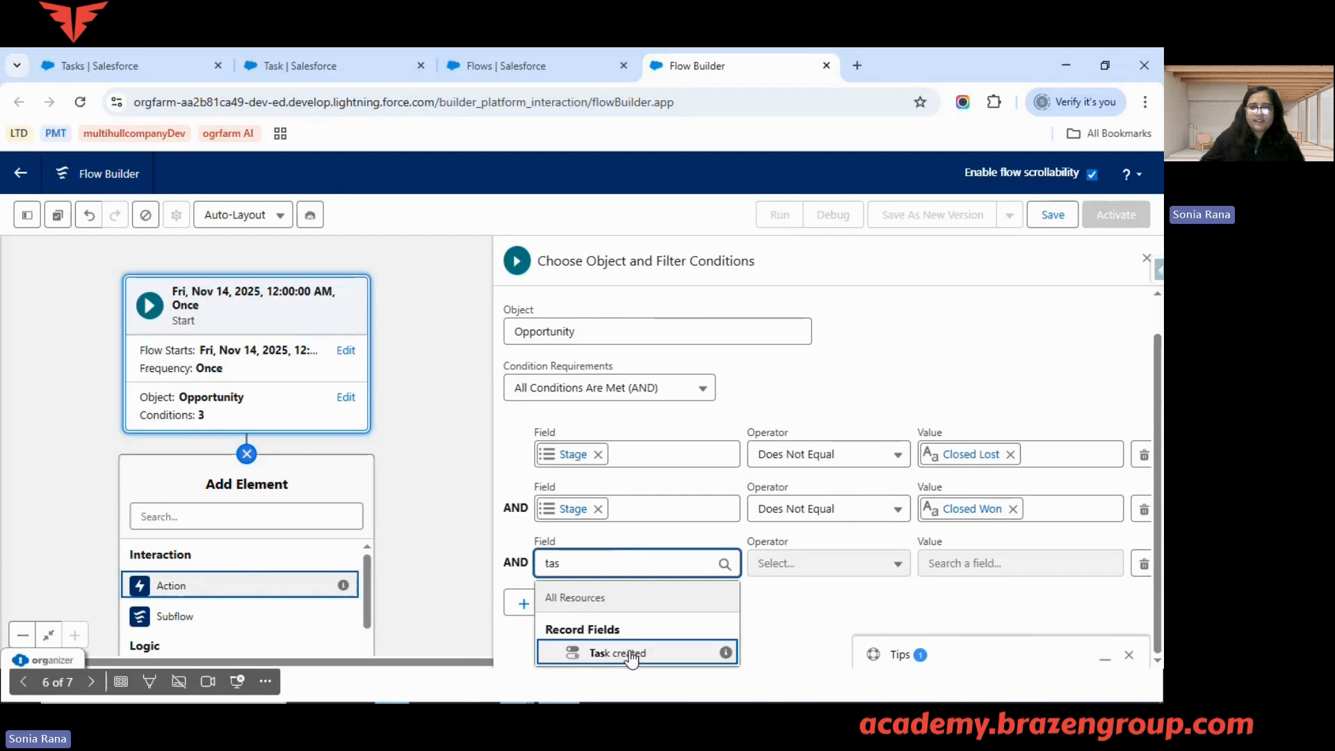
click(629, 652)
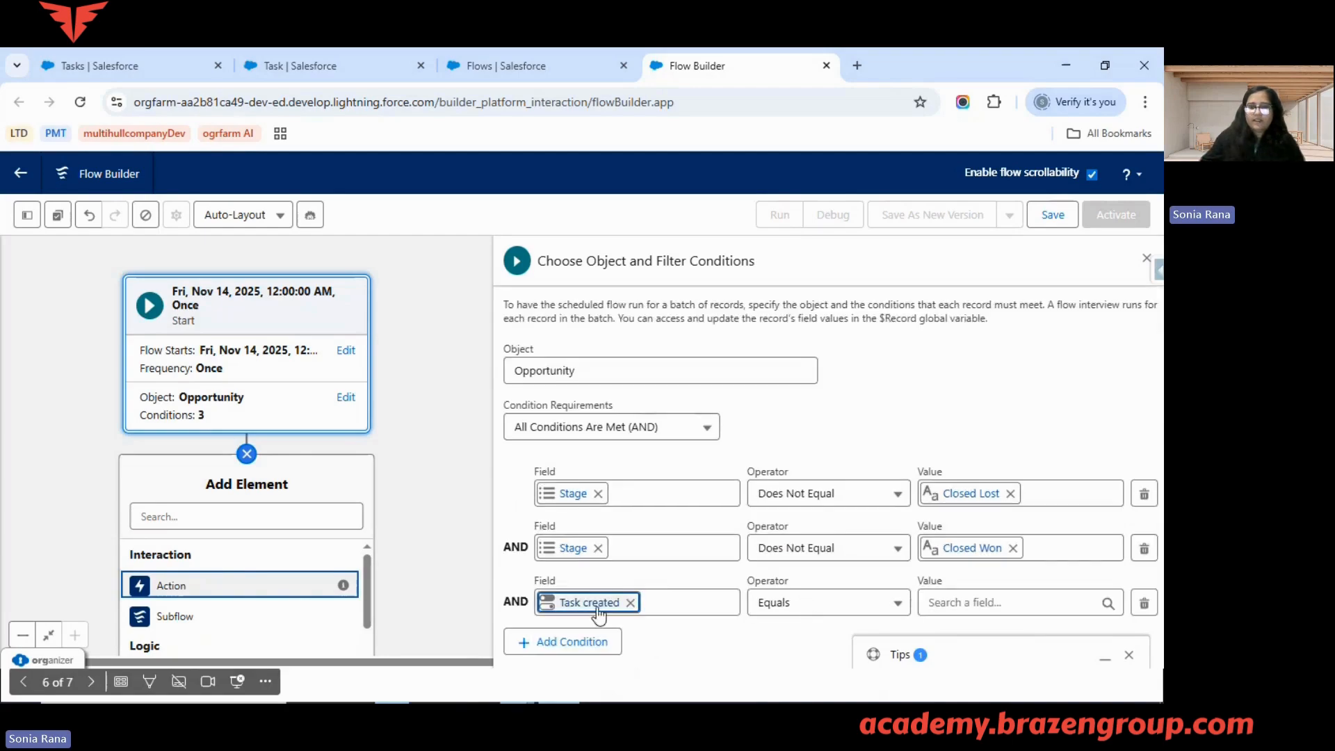
click(963, 604)
text(f)
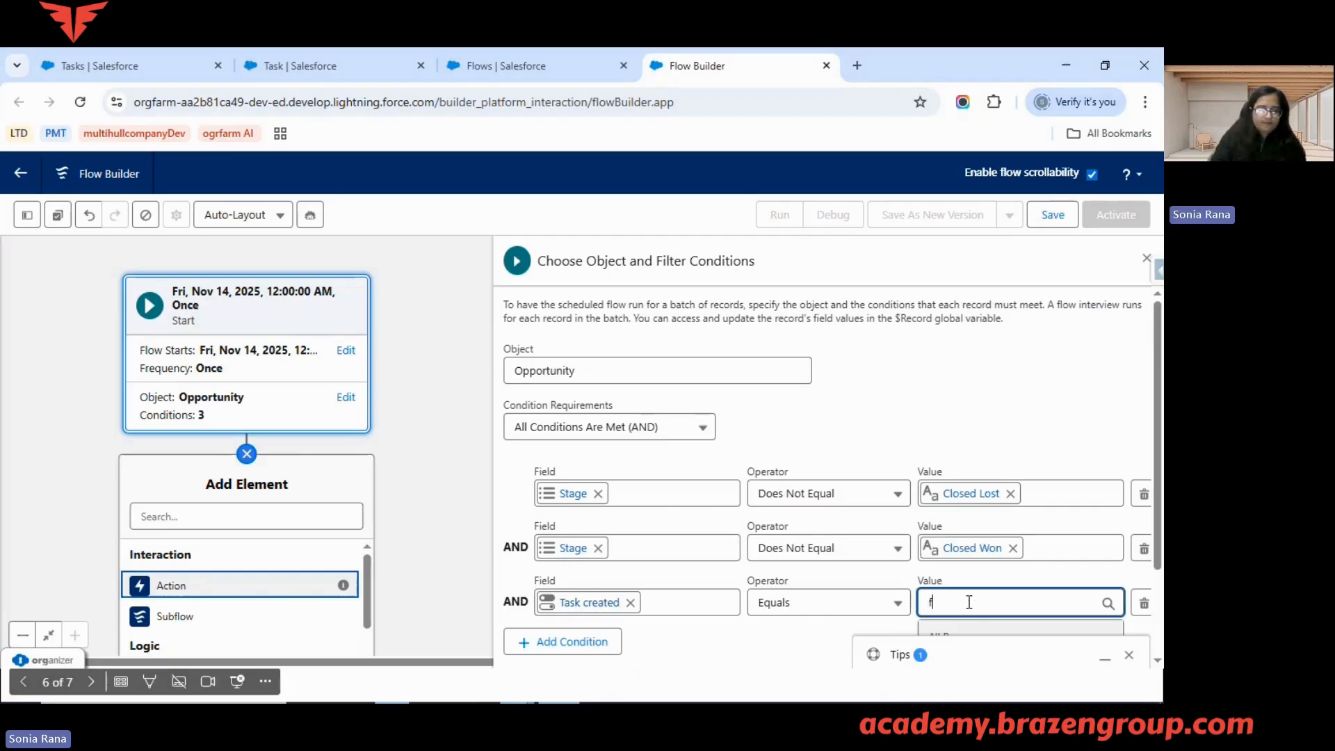
text(alsae)
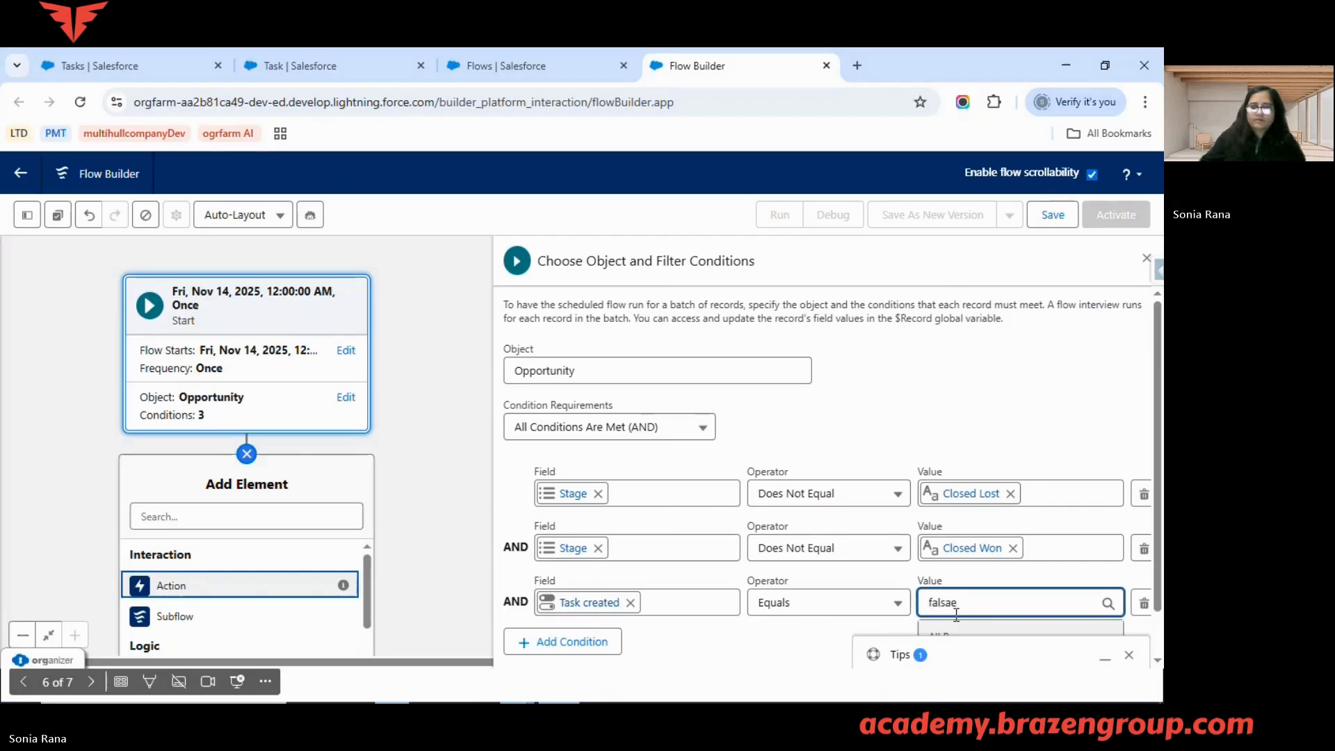
scroll(960, 562, down, 1)
key(BackSpace)
key(BackSpace)
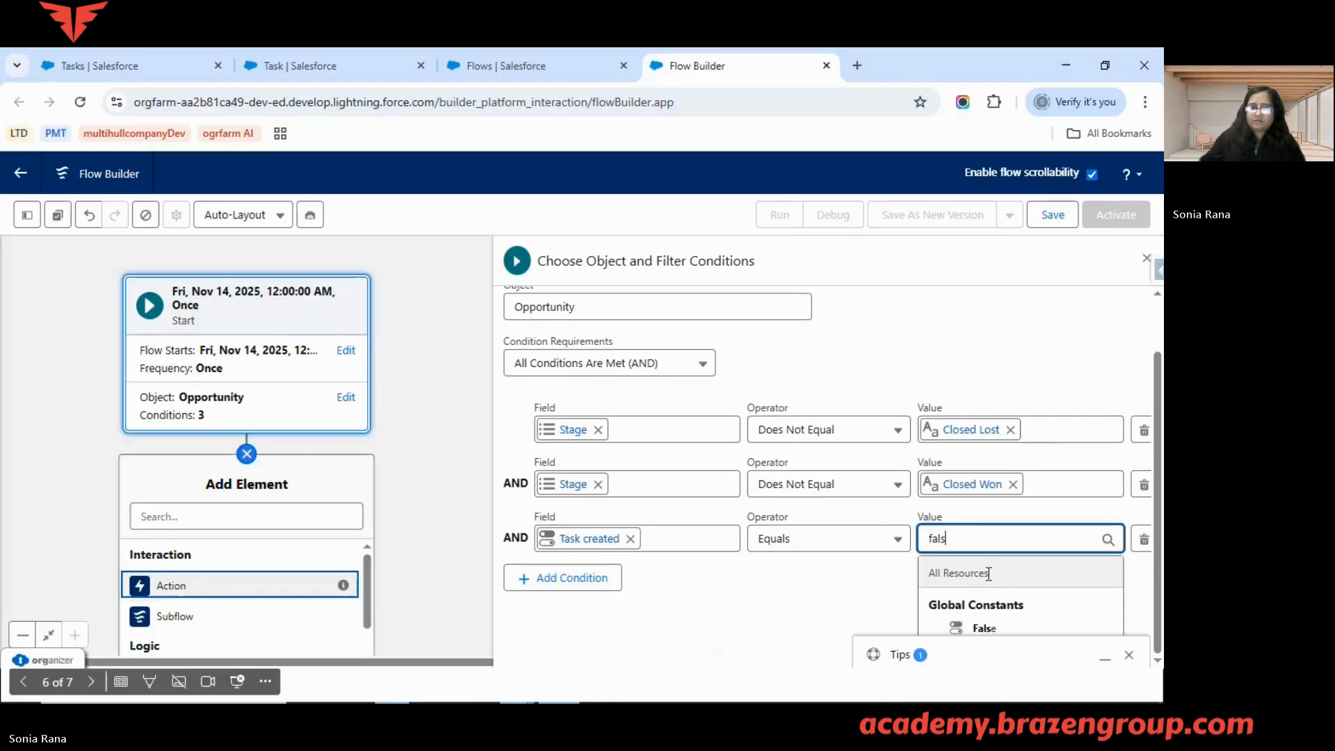
click(980, 629)
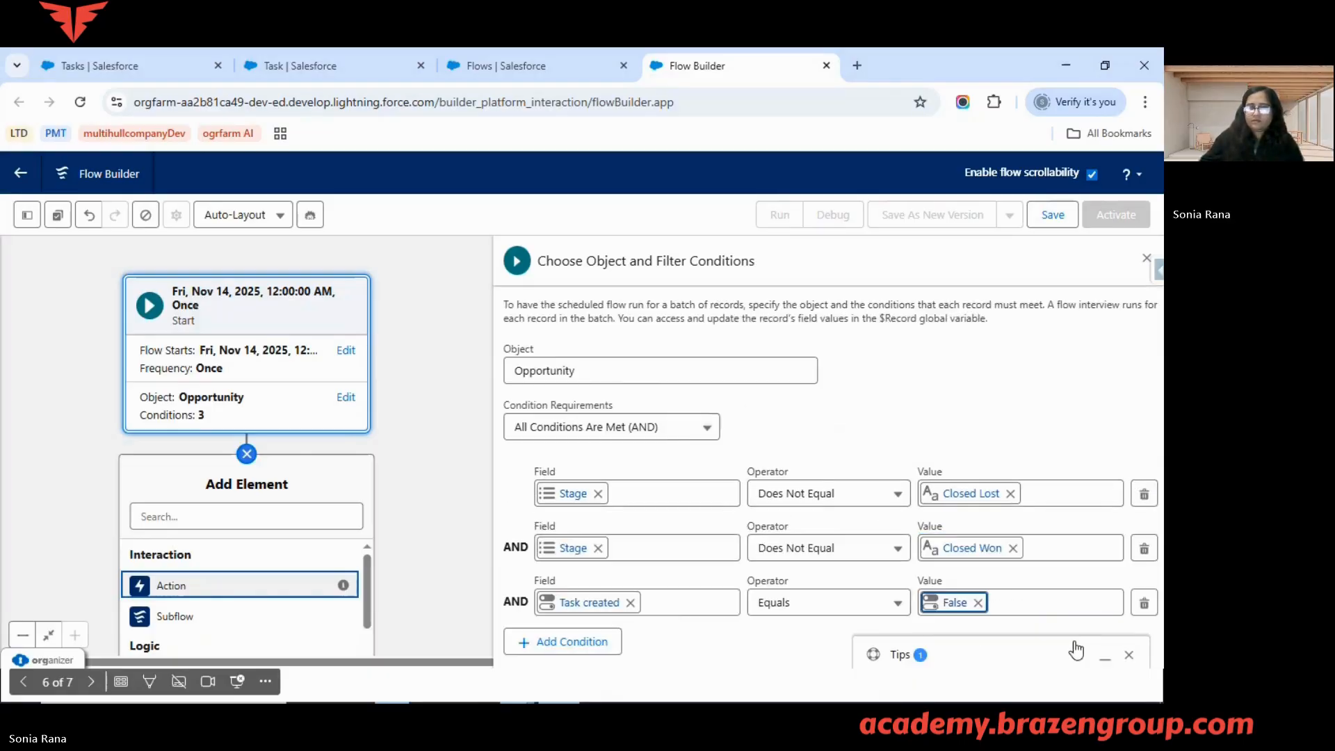
click(1129, 654)
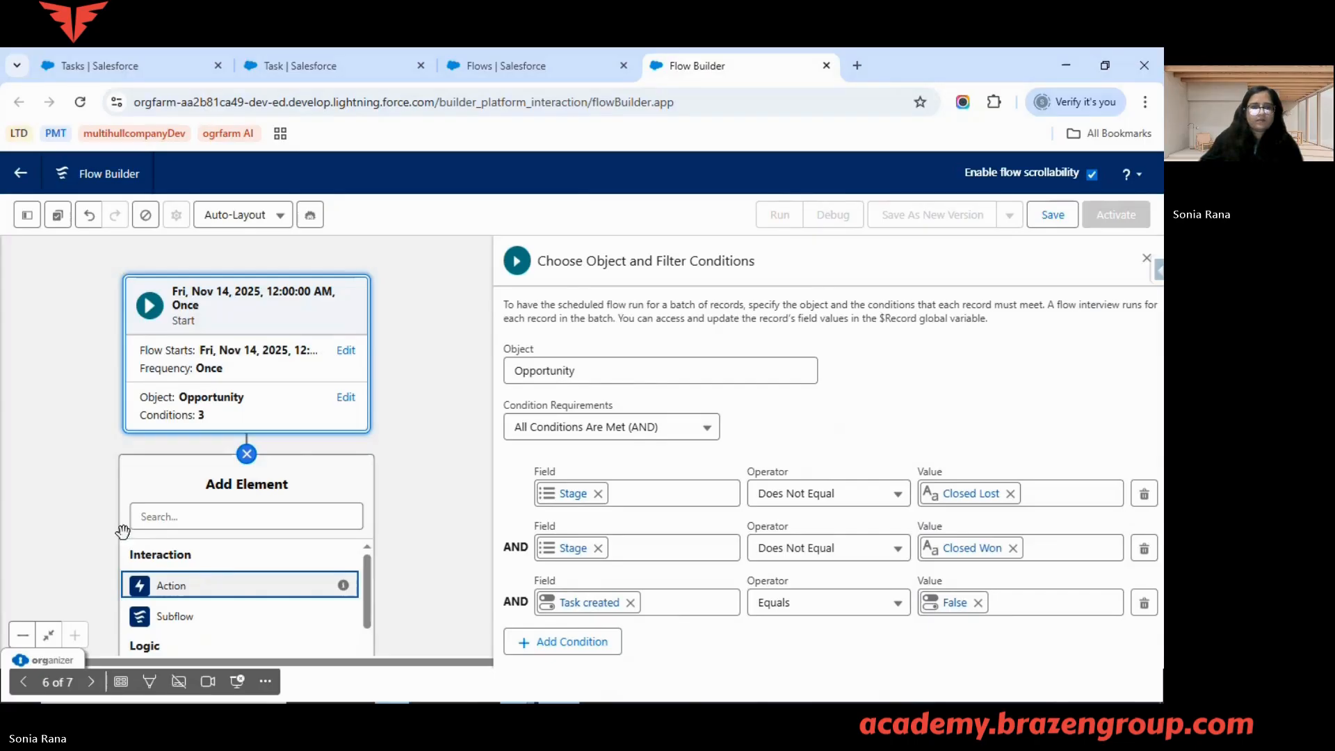
Add a Create Records element between the start element and the end of the flow.
click(398, 486)
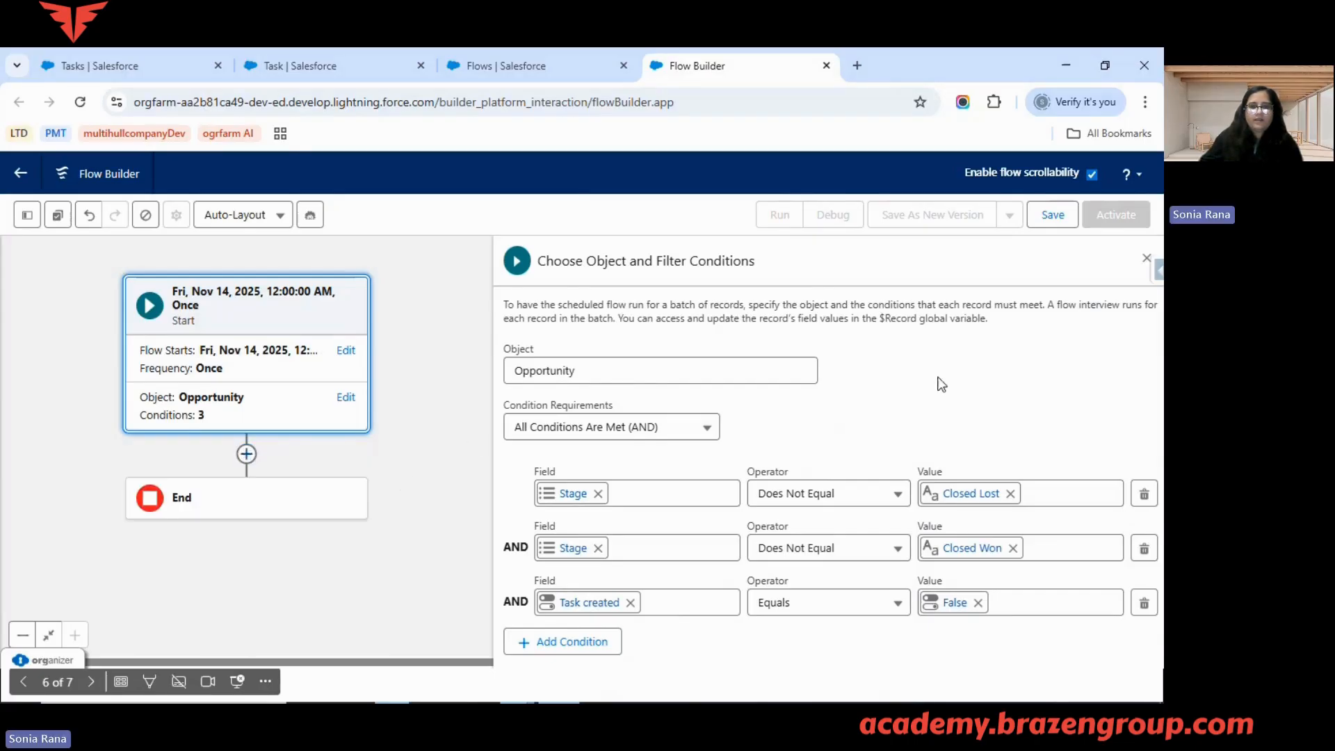
click(246, 456)
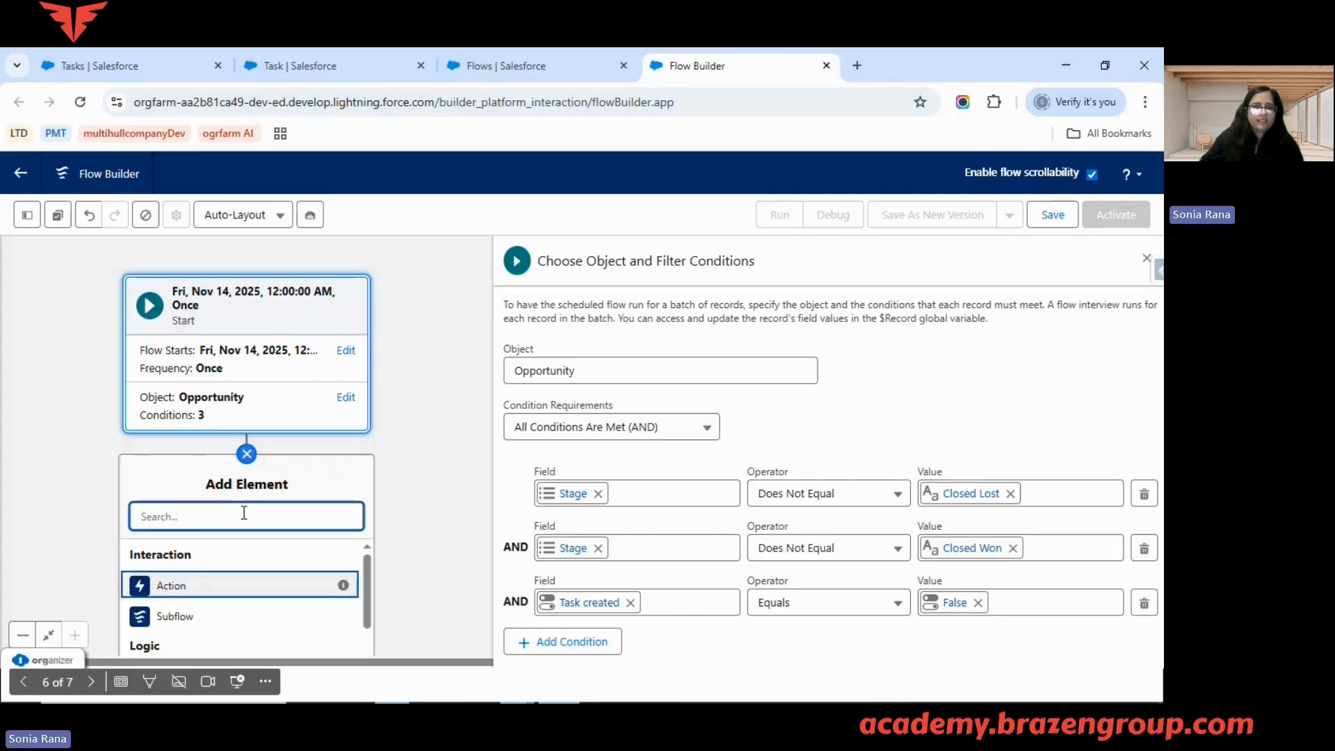
text(cr)
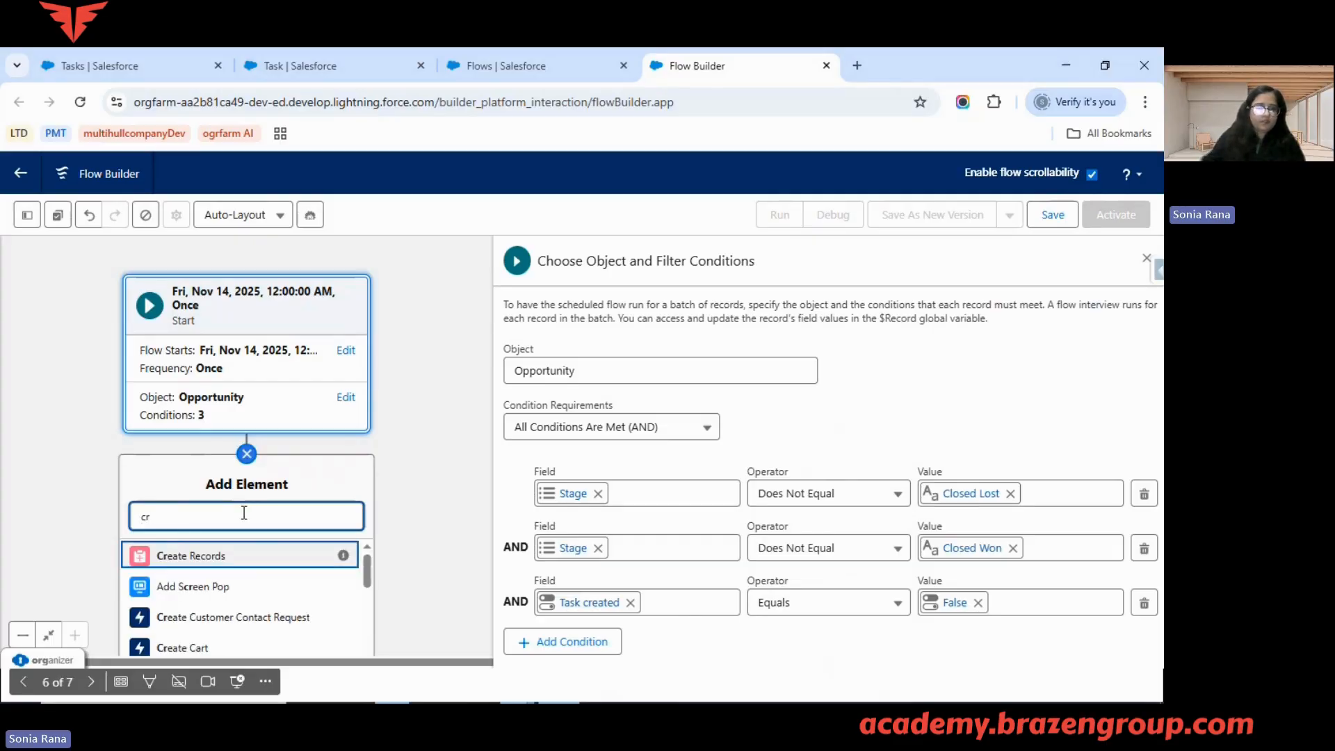
click(238, 563)
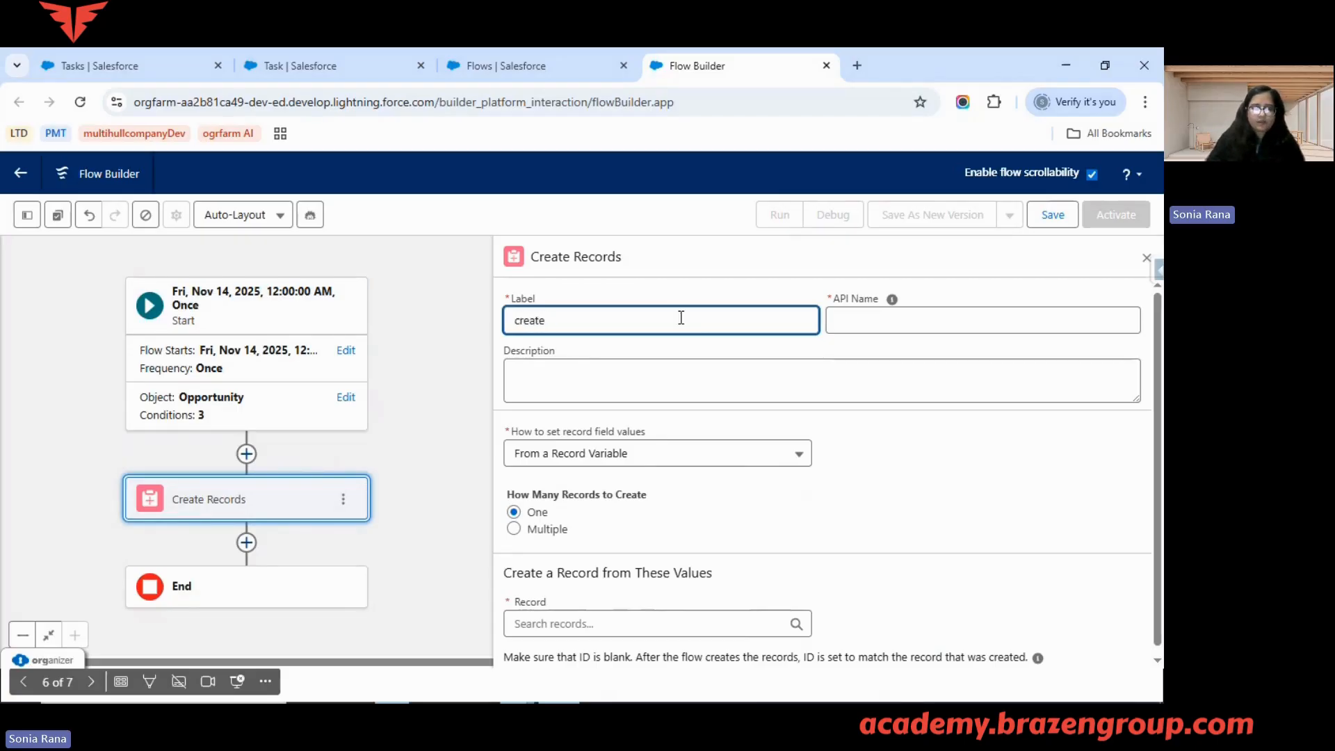
Label the new Create Records element "Create Task" and let its API name fill in.
text(create rec)
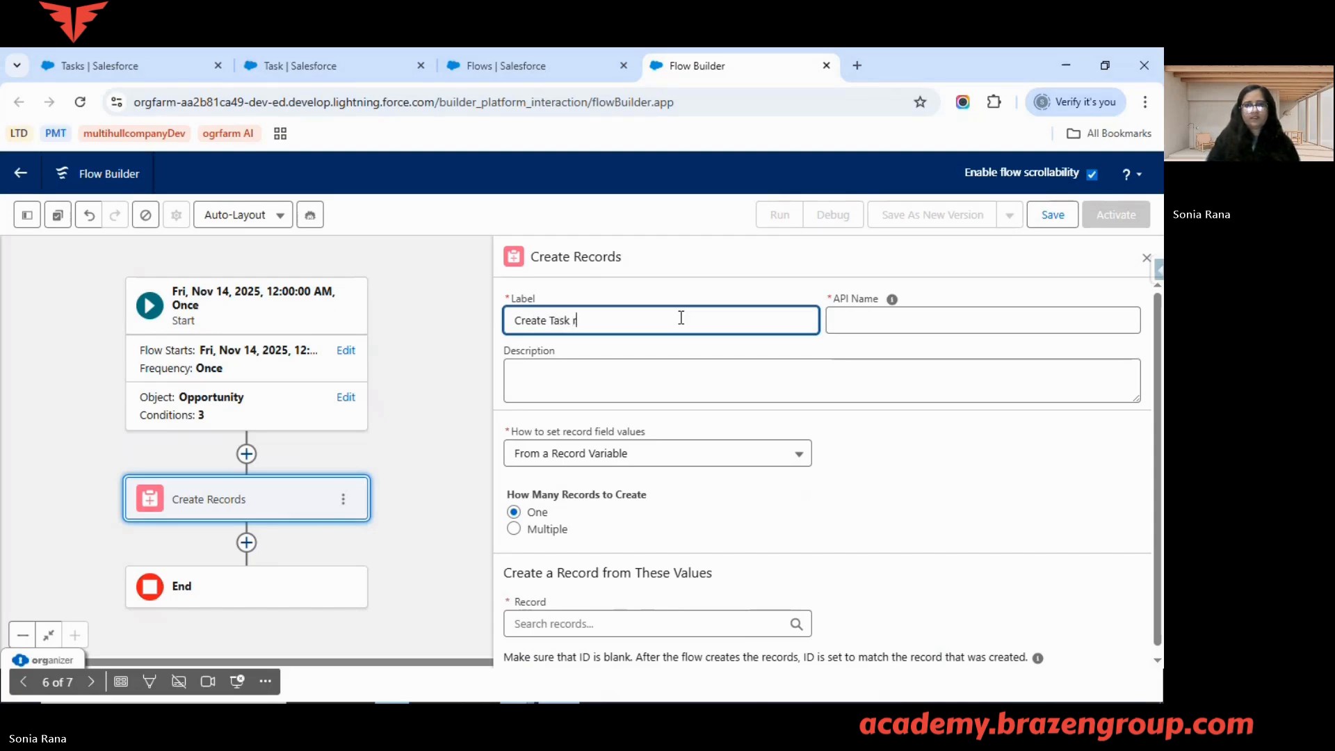
text(o)
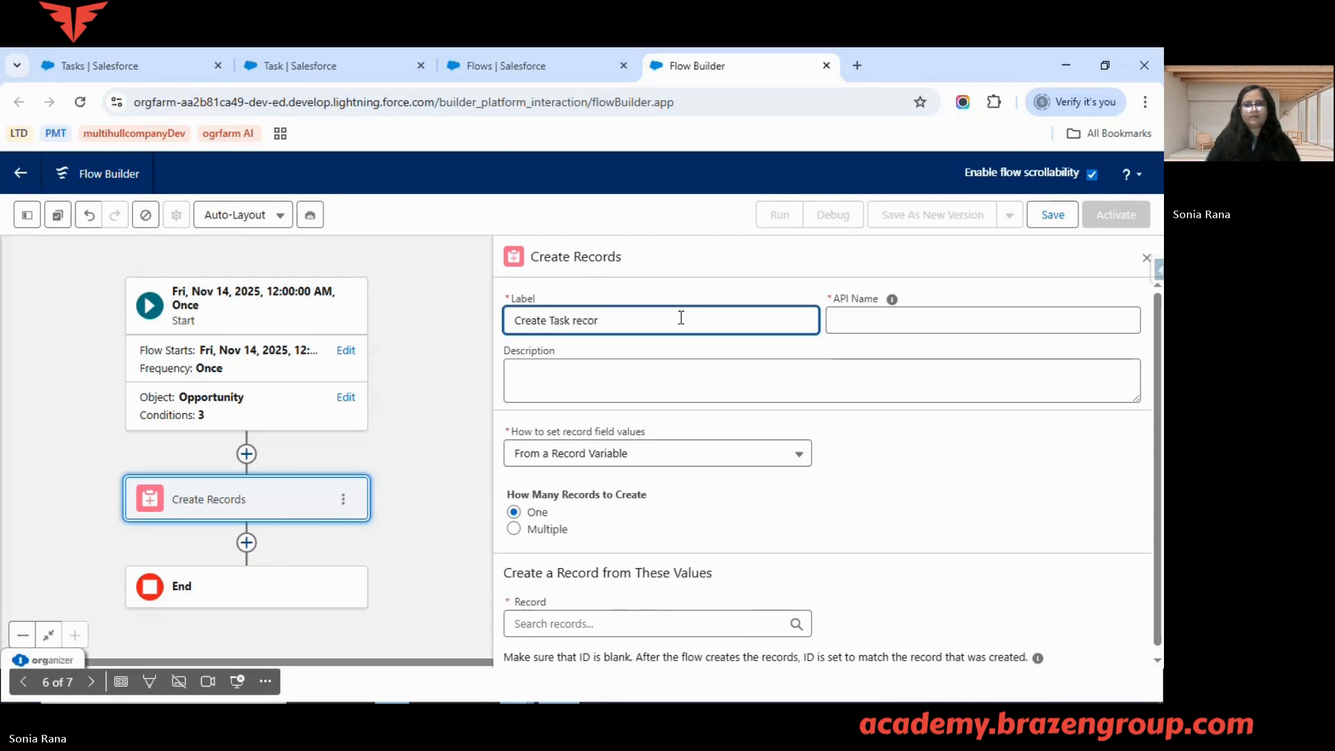
key(BackSpace)
key(BackSpace)
click(874, 321)
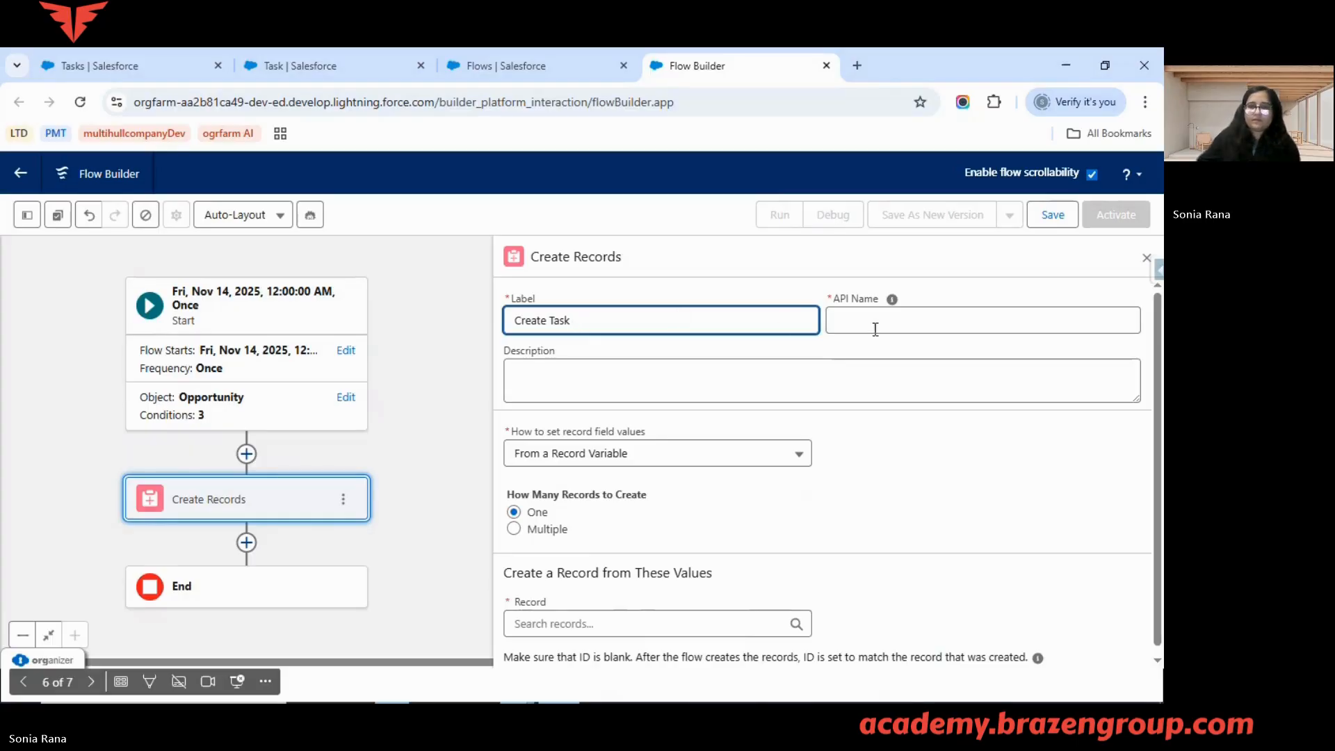
Choose to set the record field values manually and select Task as the object to create.
click(536, 463)
click(551, 486)
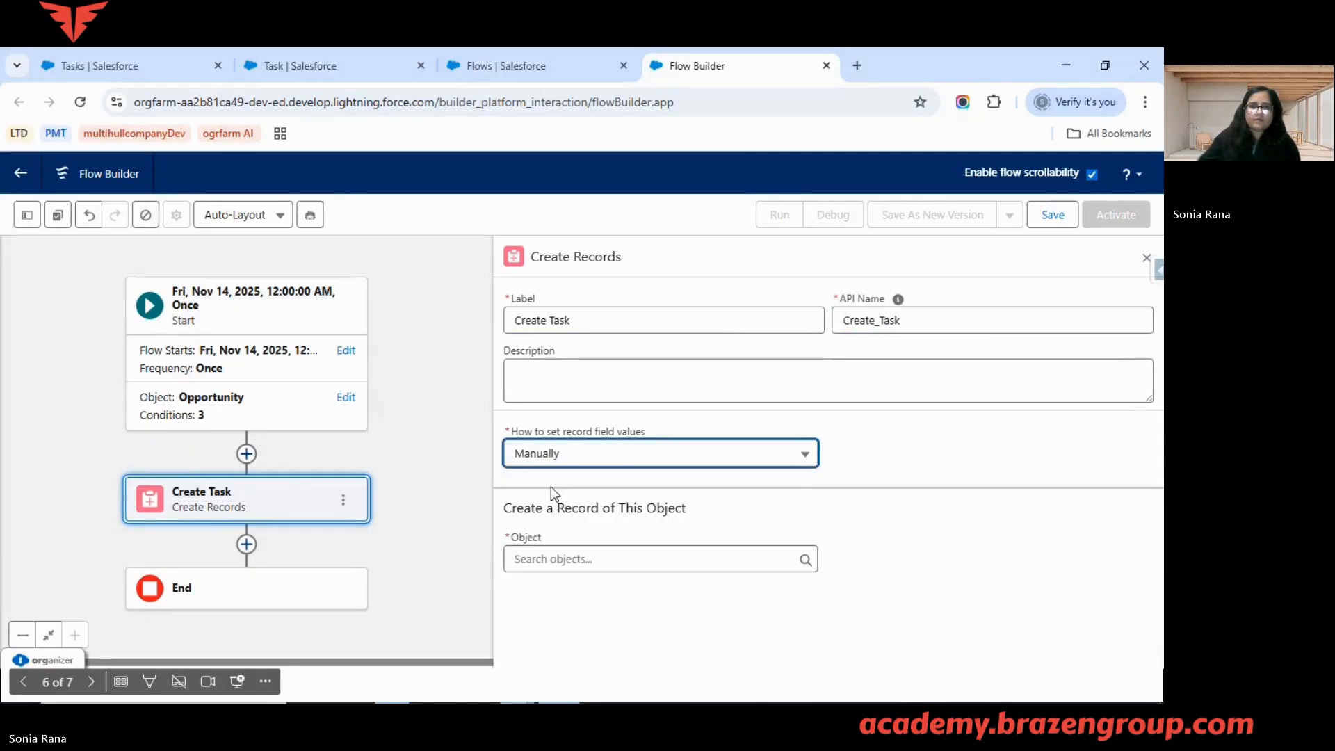
click(575, 553)
text(T)
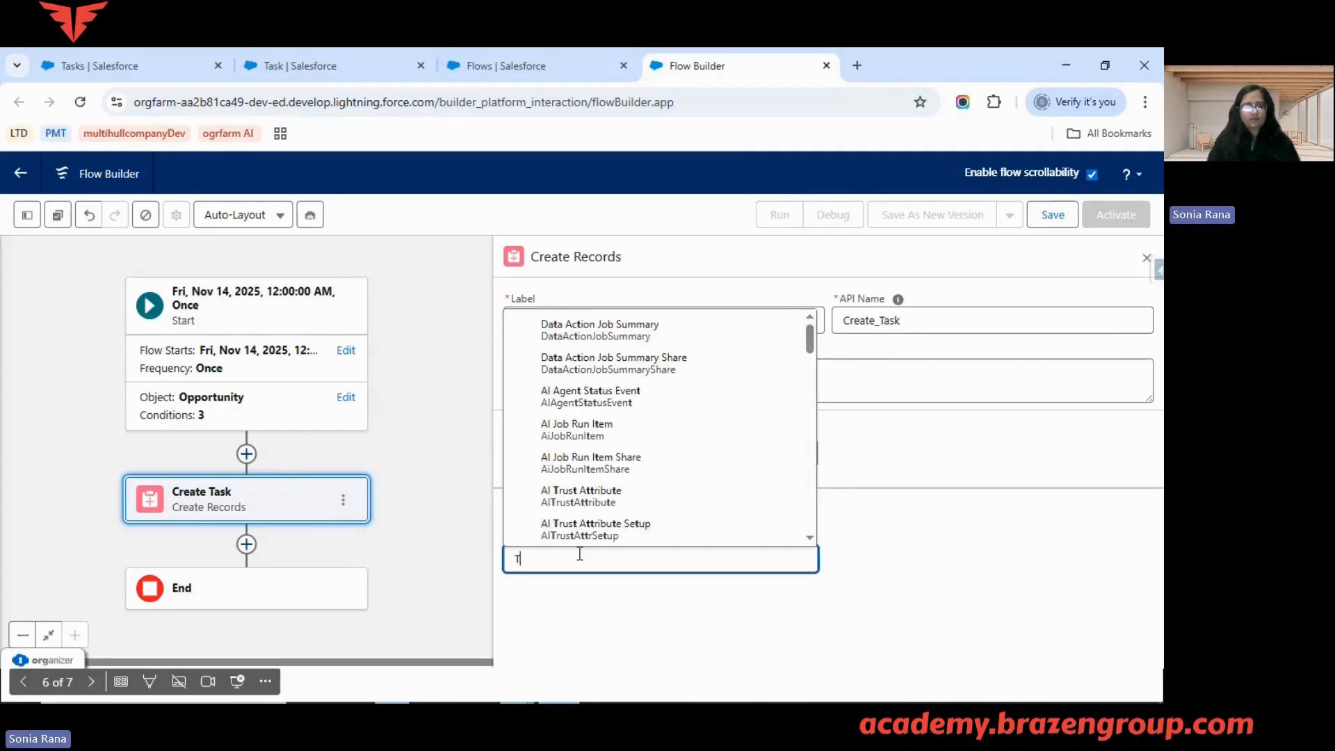
text(ask)
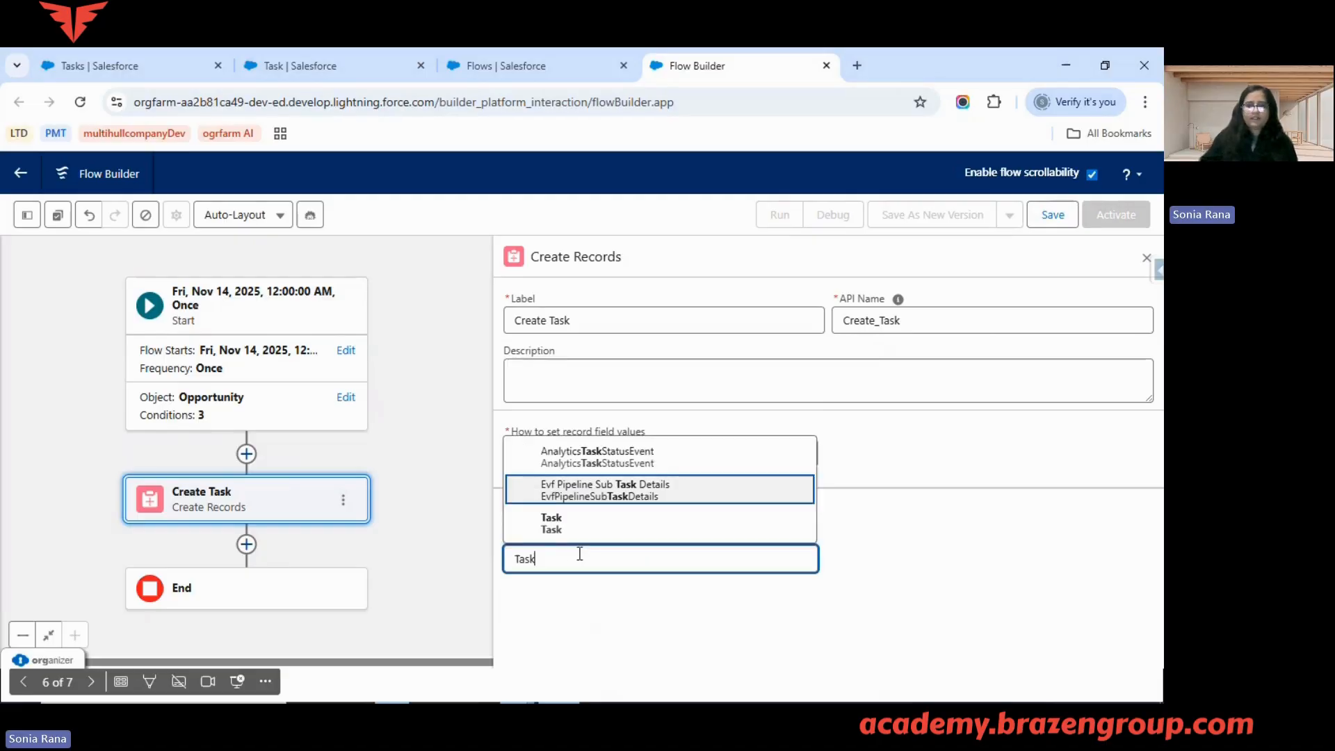
click(553, 526)
Map the task's Related To ID to the Triggering Opportunity's Opportunity ID and add another field row.
scroll(593, 525, down, 2)
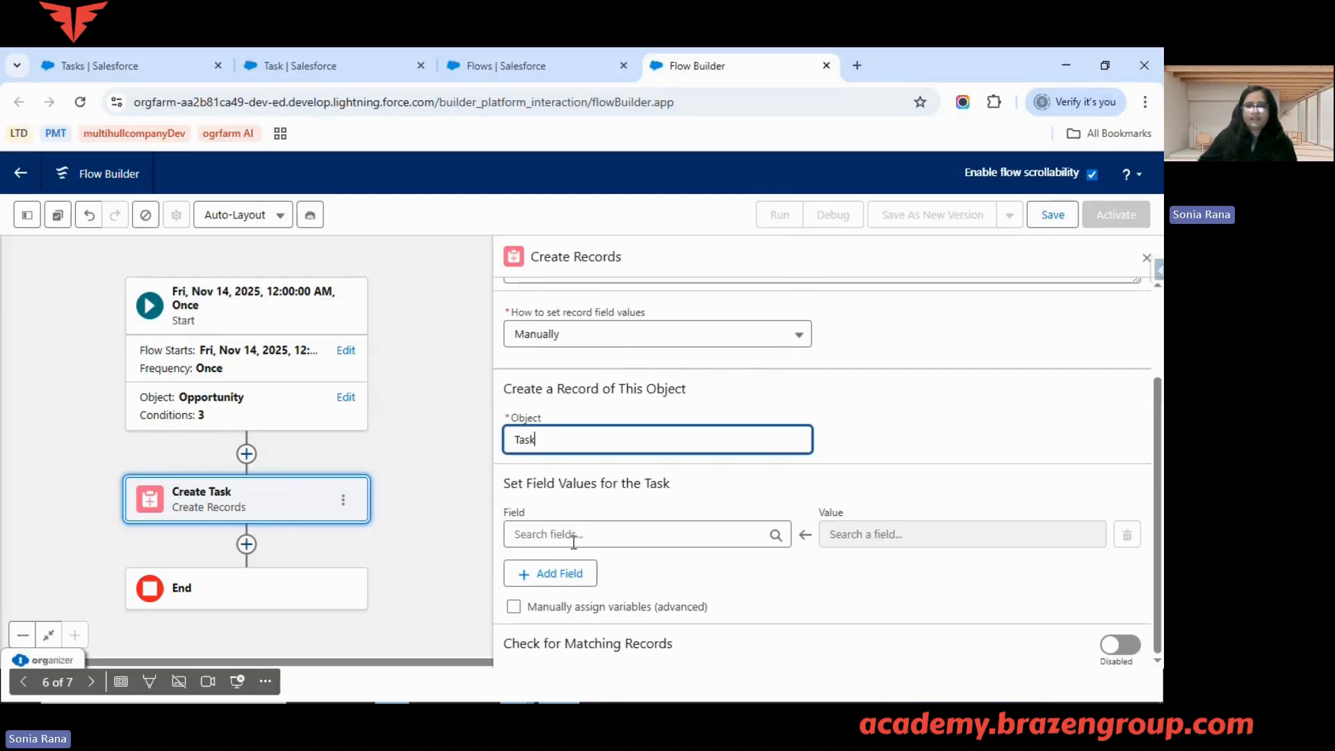
click(582, 535)
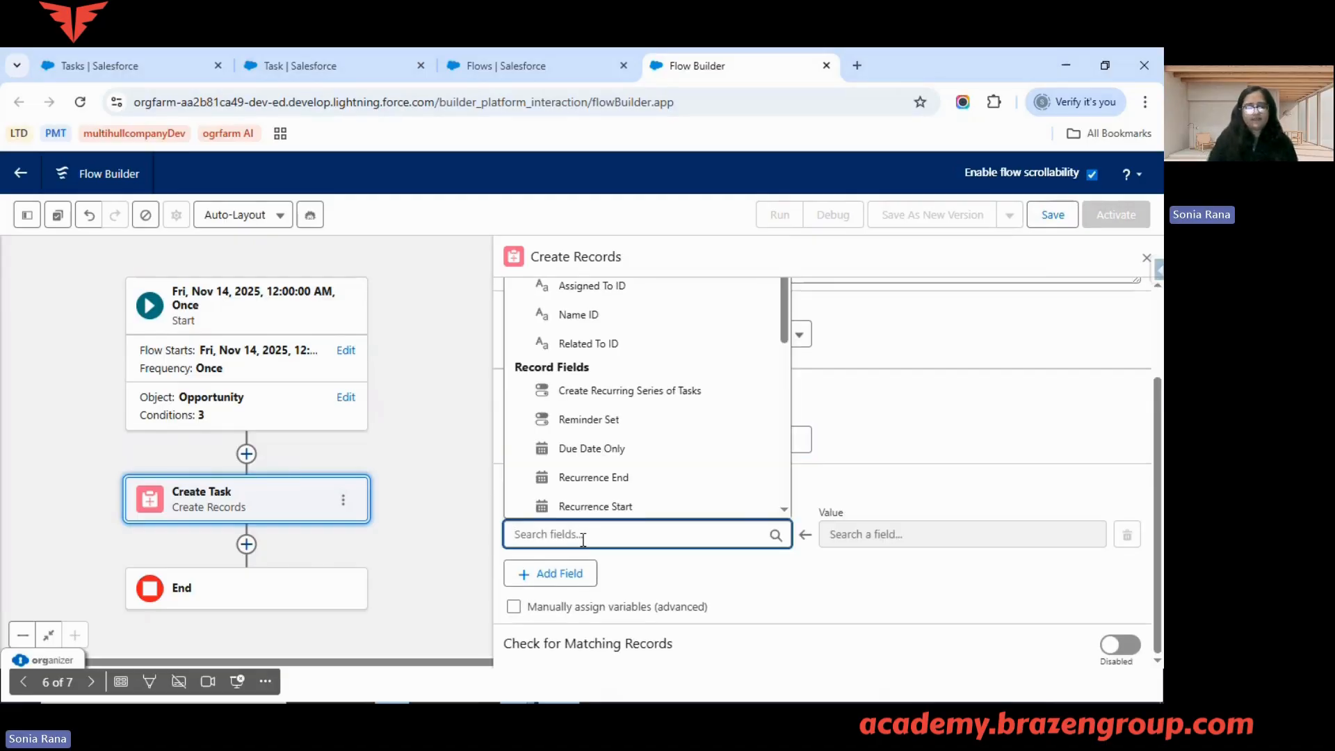
text(rela)
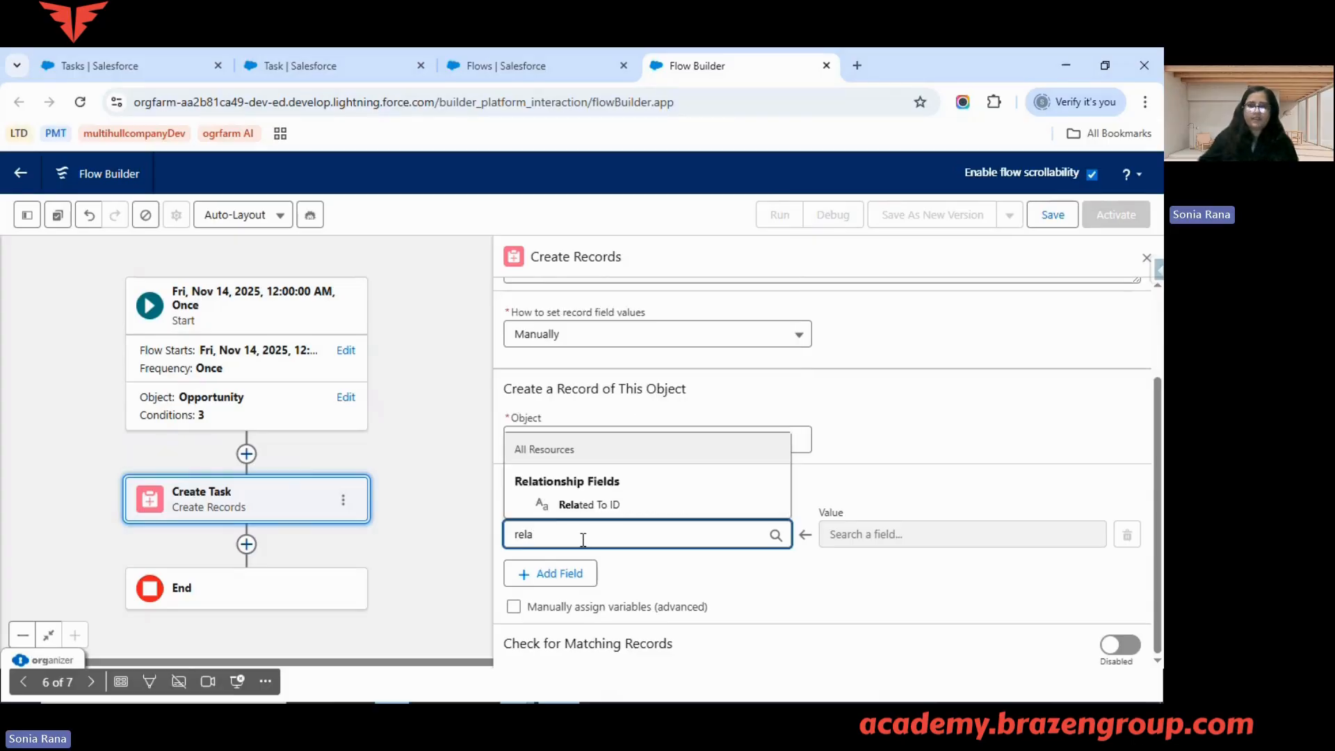
click(602, 513)
click(852, 539)
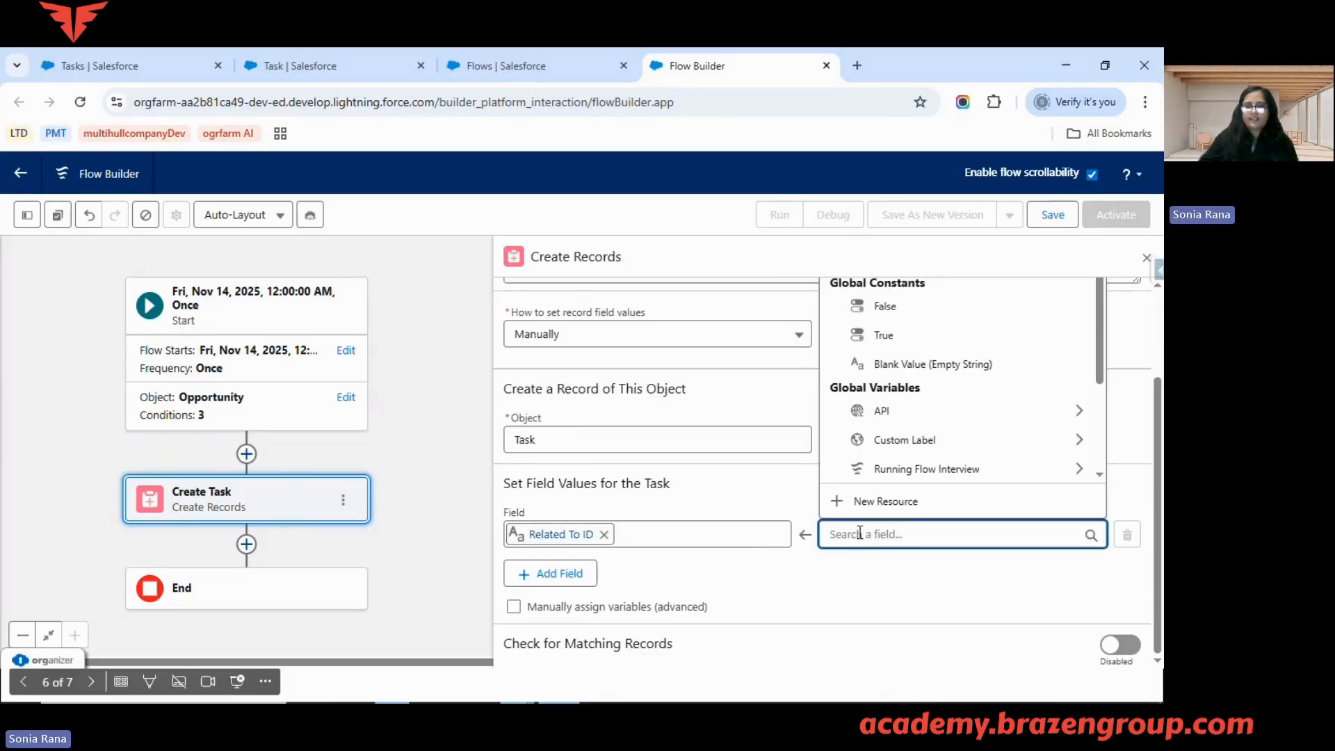
text(t)
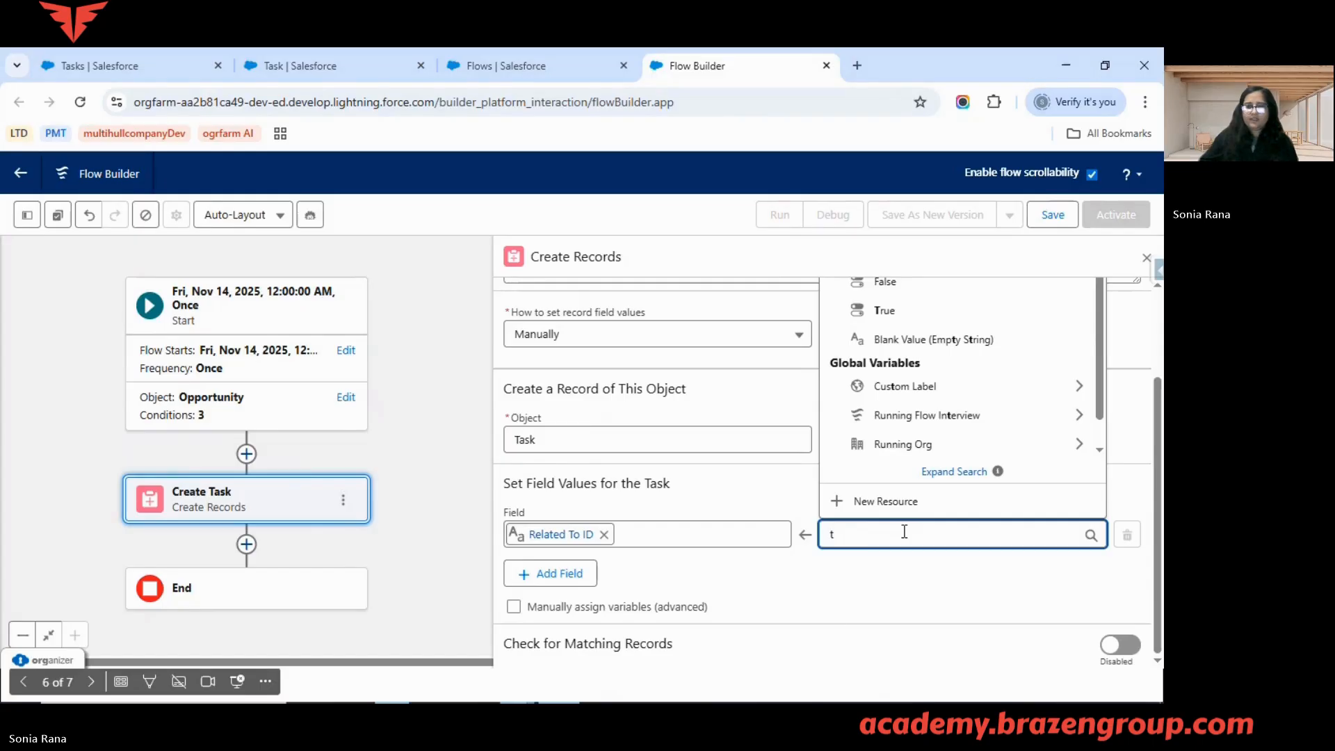
key(BackSpace)
text(rec)
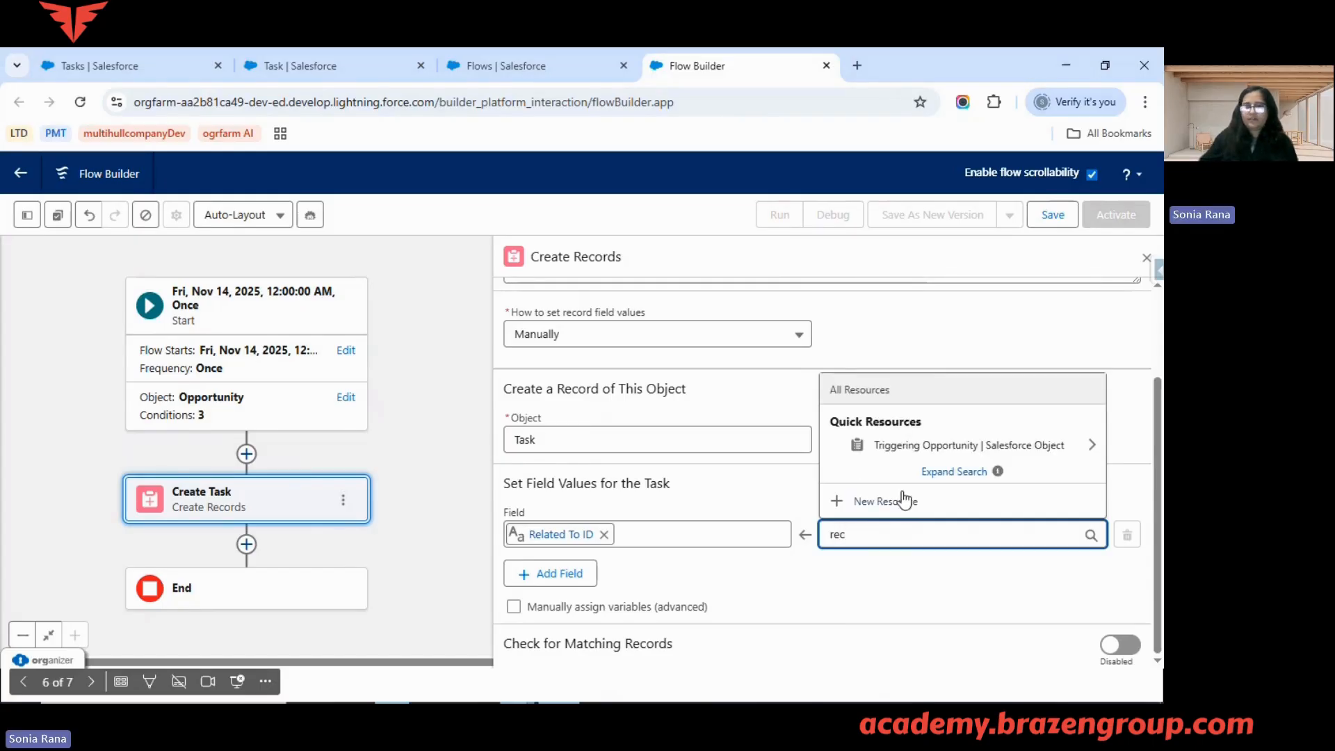
click(904, 445)
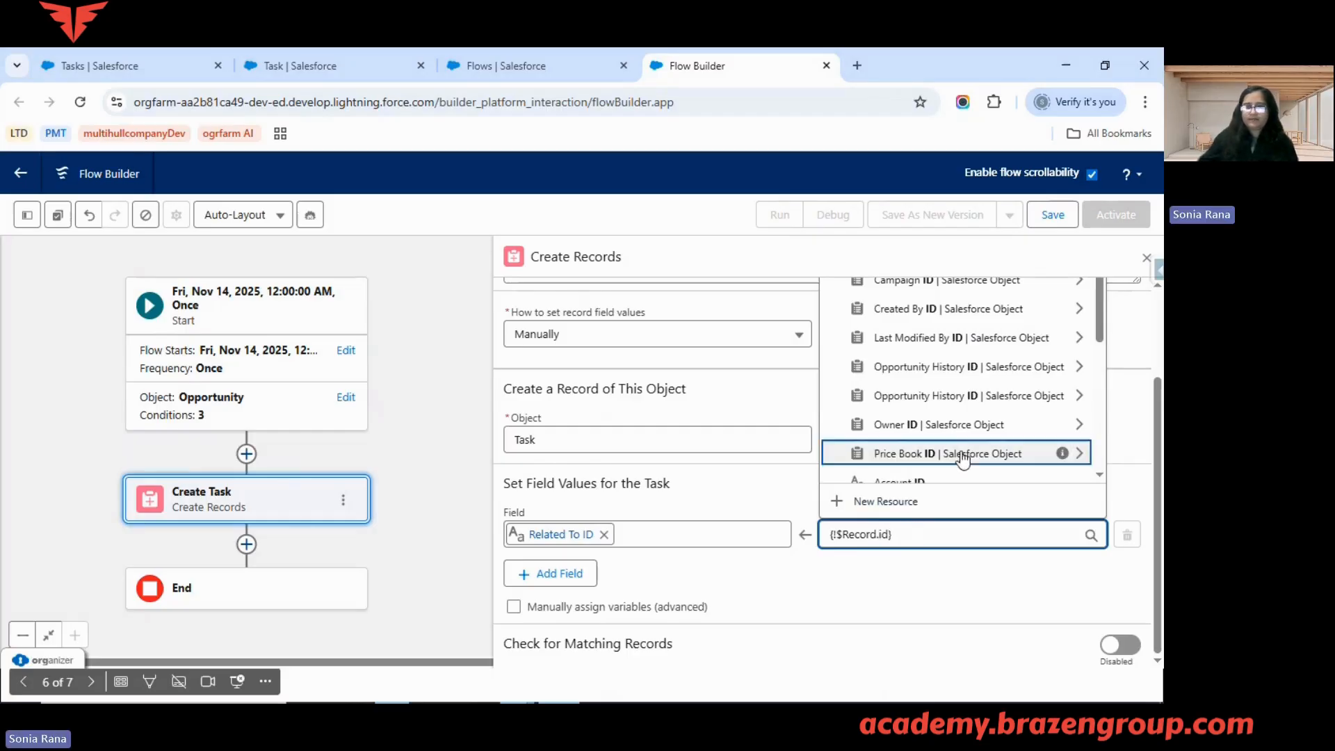
text(id)
scroll(962, 459, down, 1)
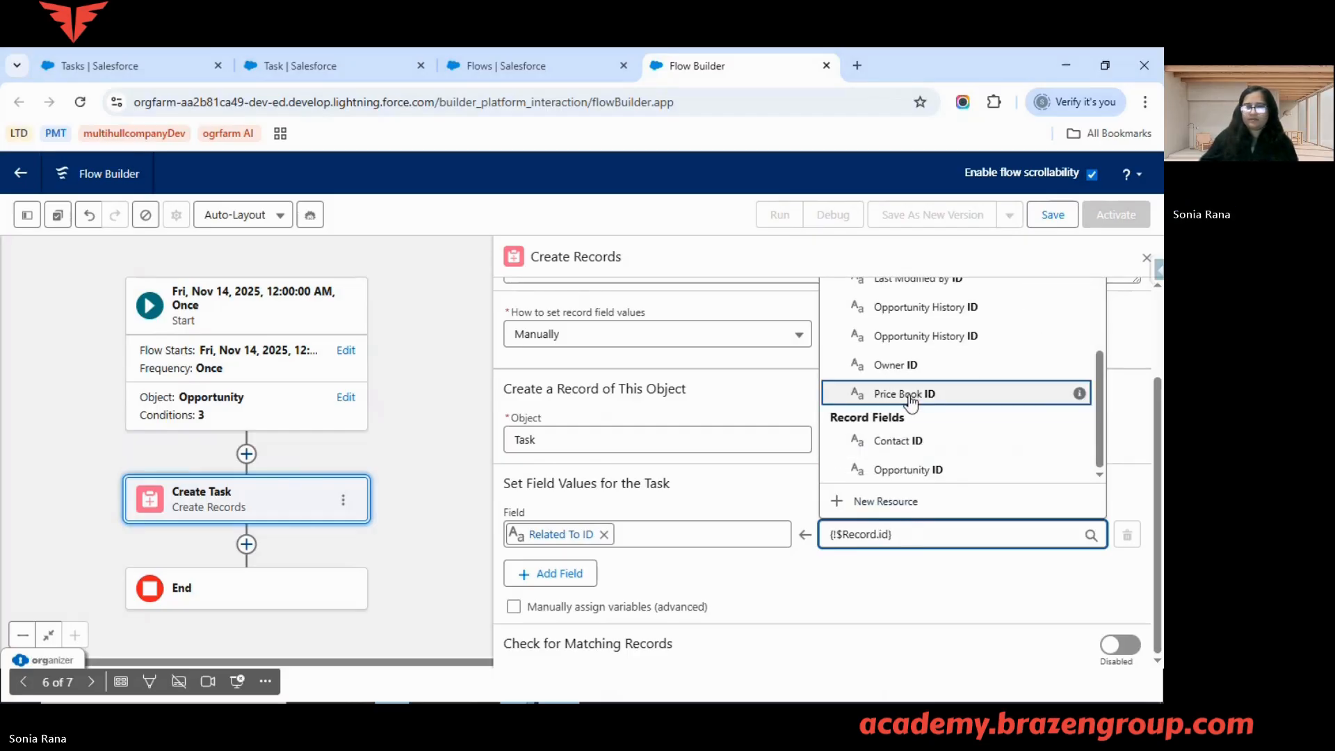
click(930, 469)
click(511, 577)
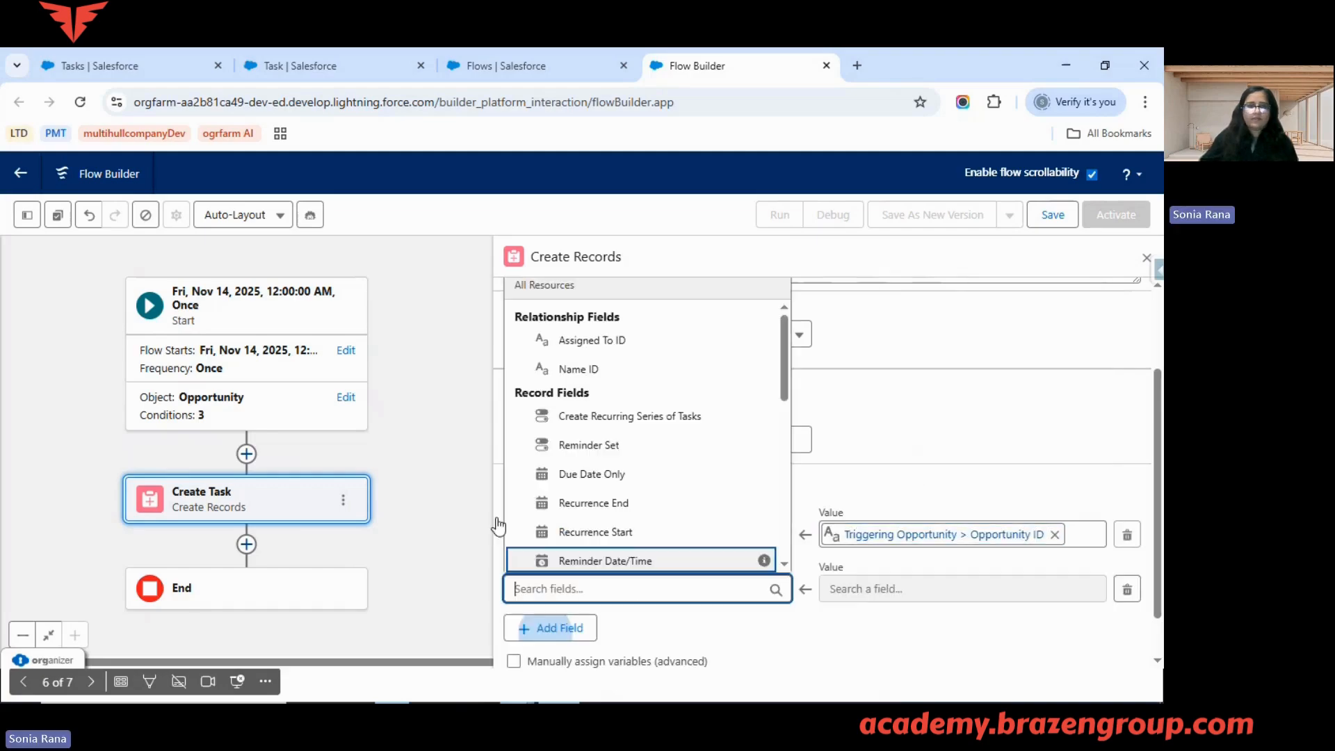
Open a blank New Task form from the Tasks list to check its required fields, and return to the flow.
click(134, 52)
click(327, 260)
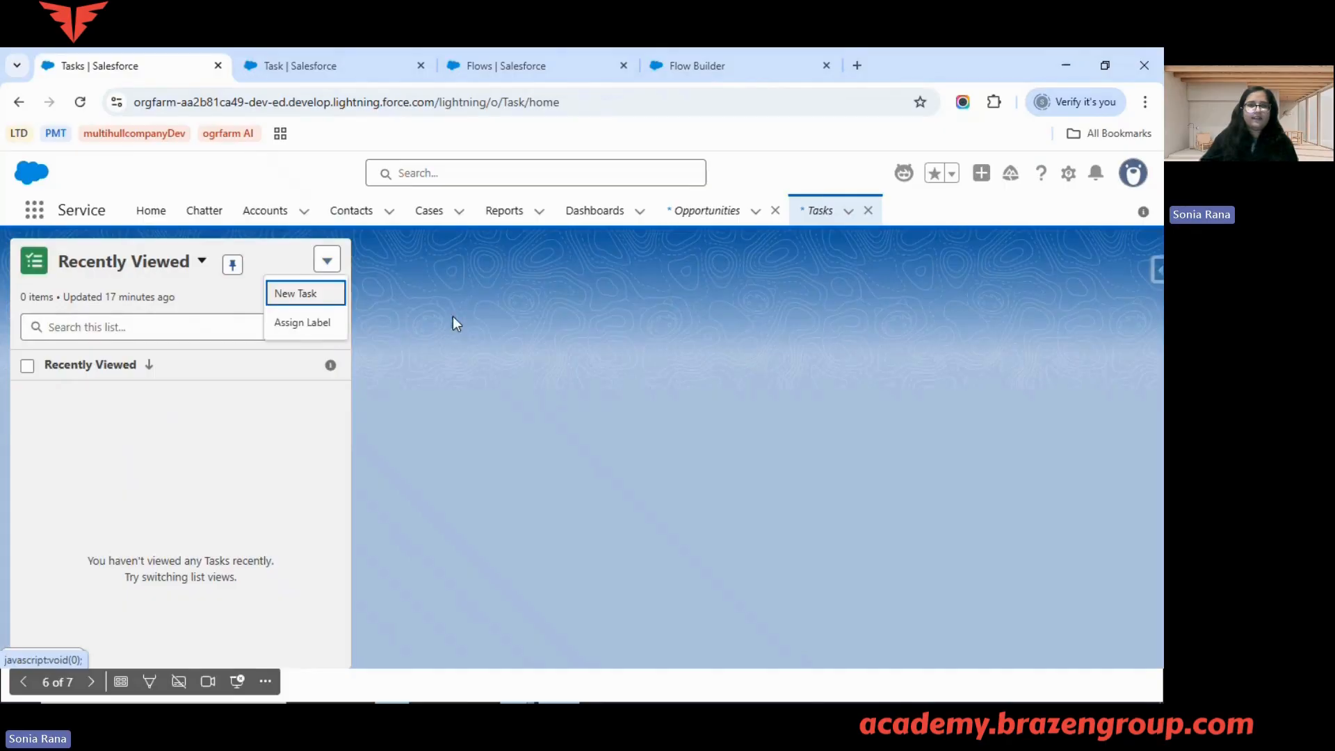
click(336, 296)
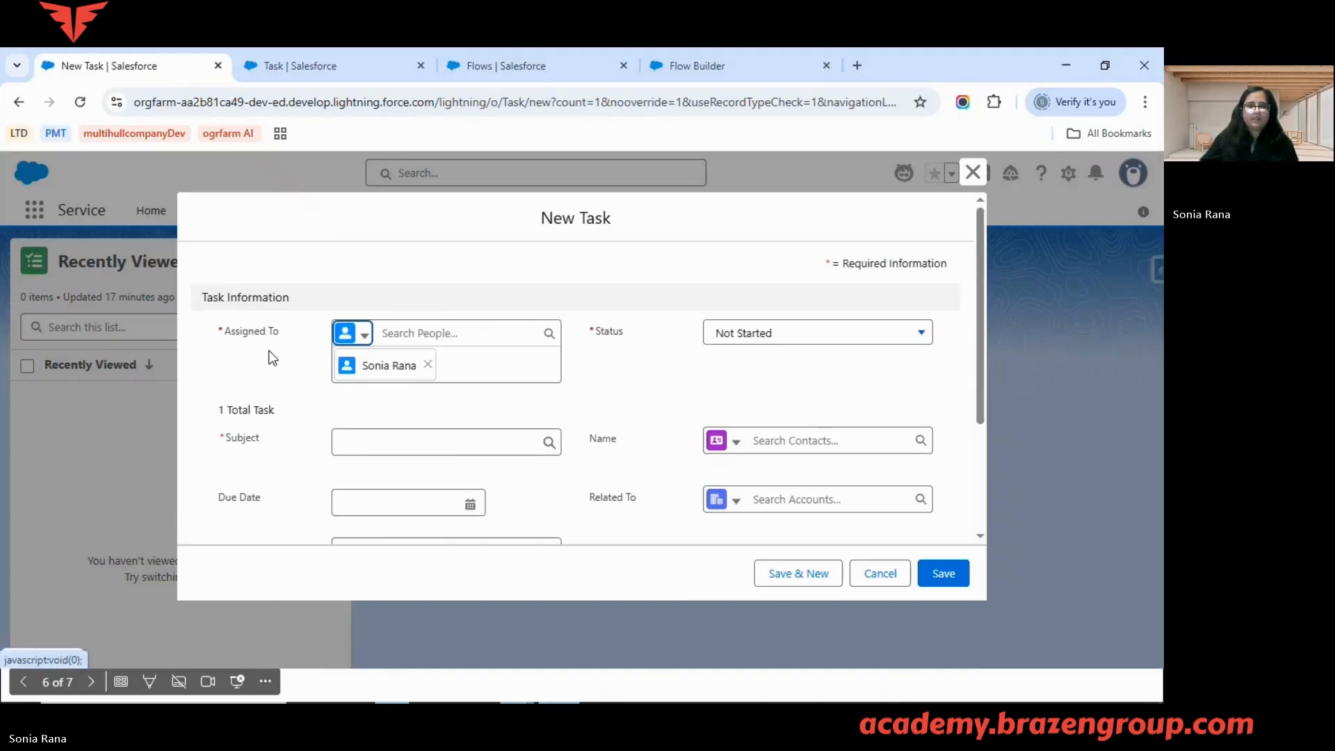
click(317, 66)
click(132, 65)
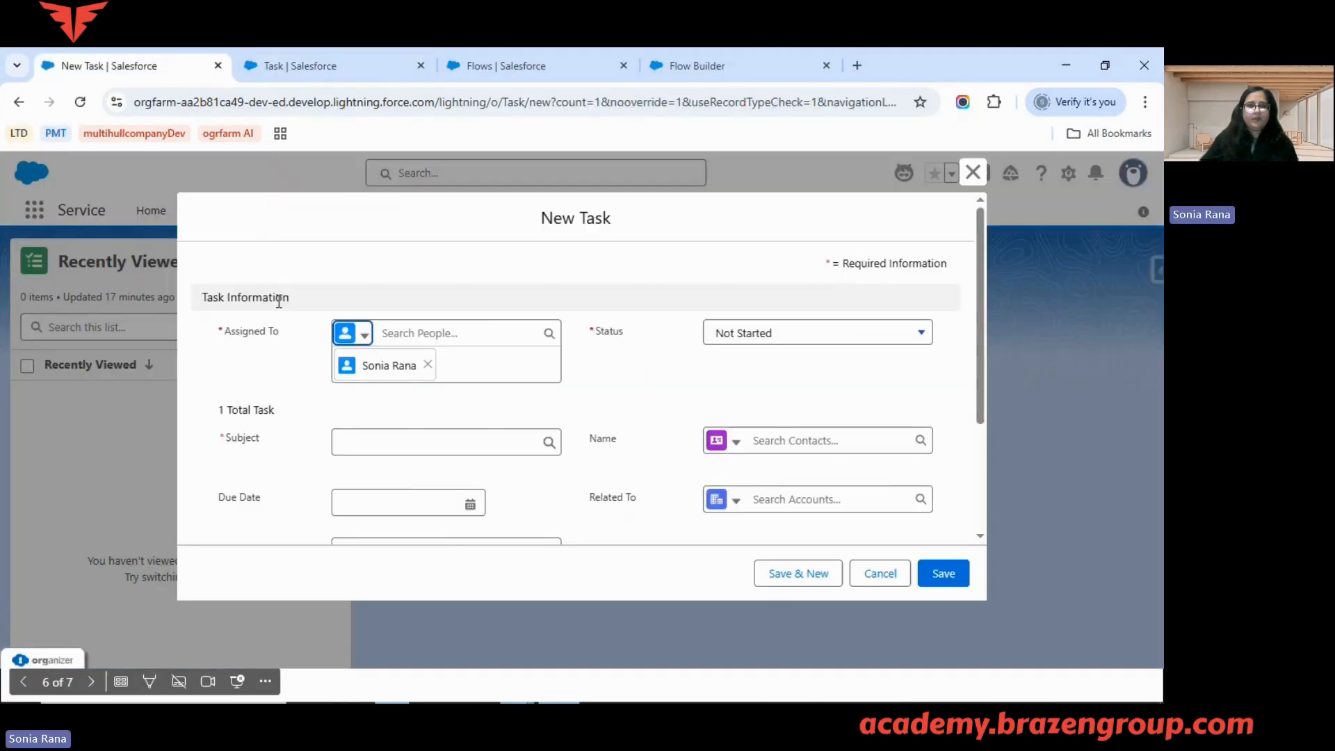
click(734, 64)
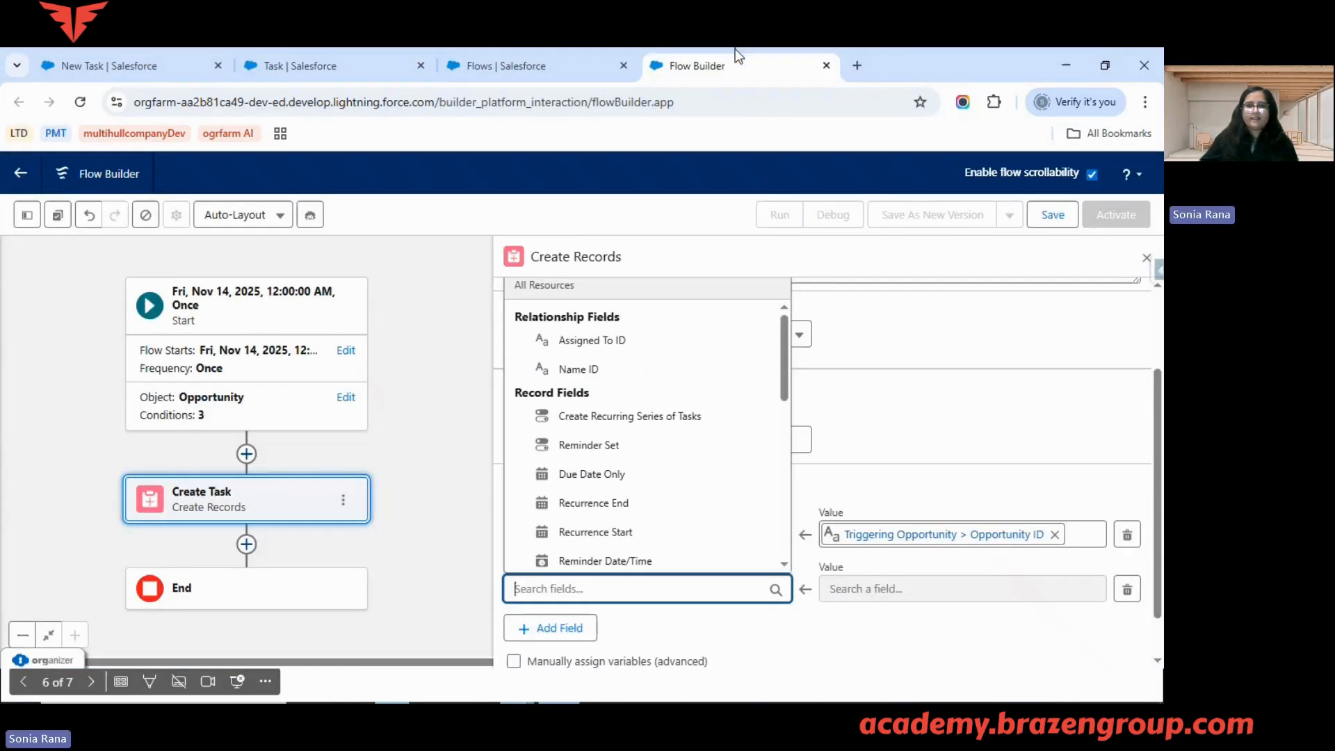
Map the task's Assigned To ID to the Triggering Opportunity's Owner ID.
click(839, 485)
click(672, 588)
text(ass)
click(655, 560)
click(890, 589)
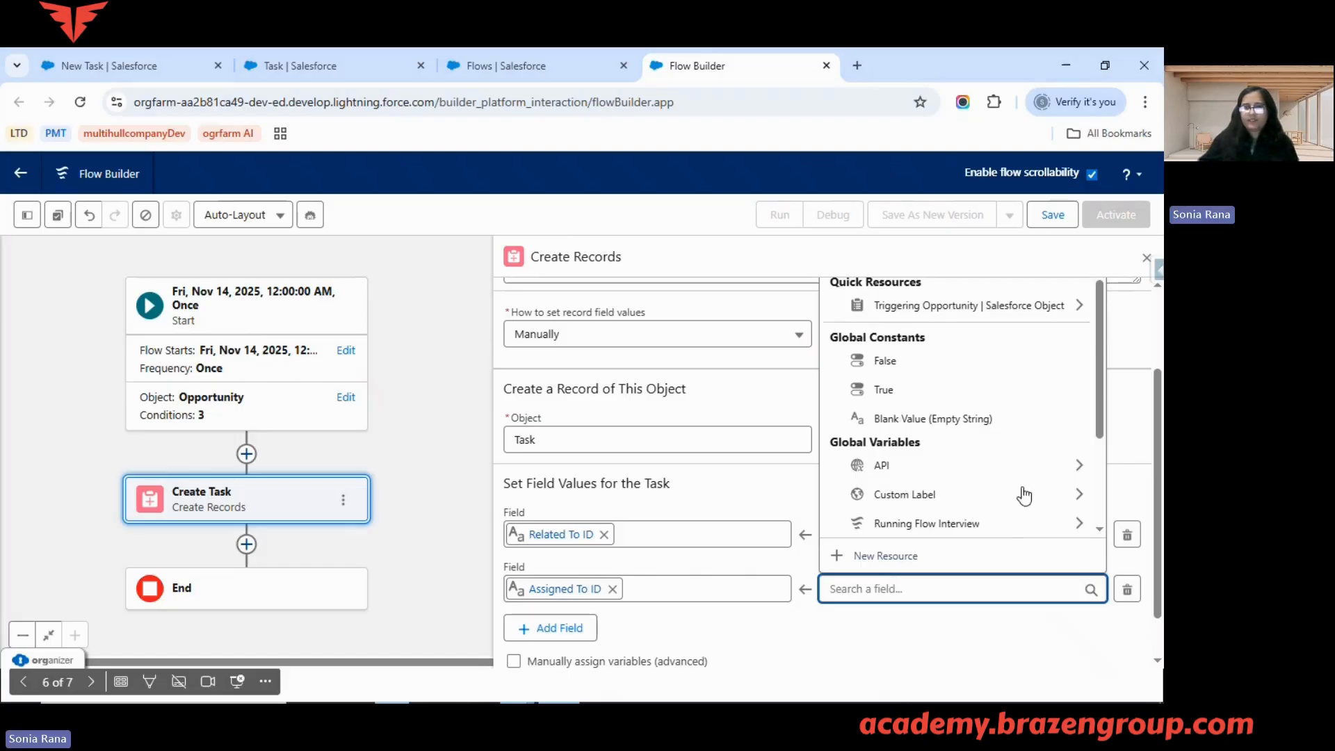
click(1023, 306)
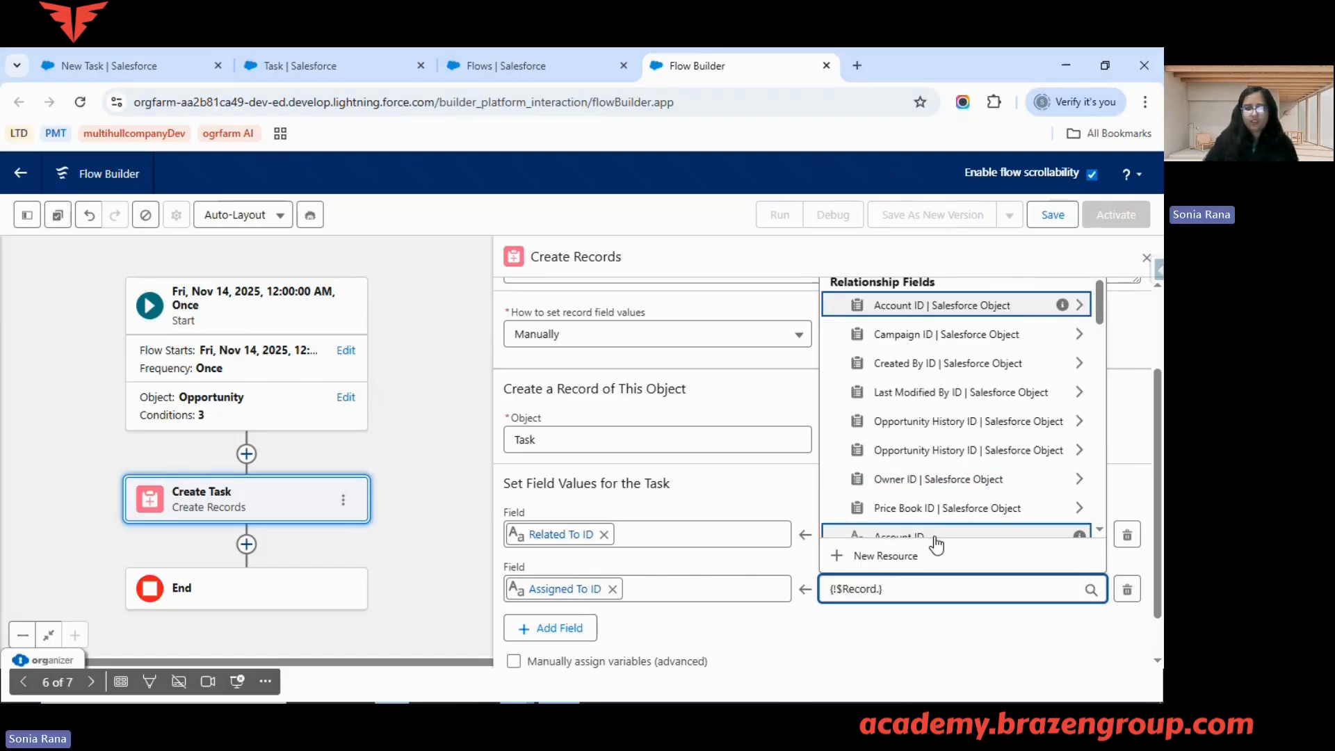
text(ow)
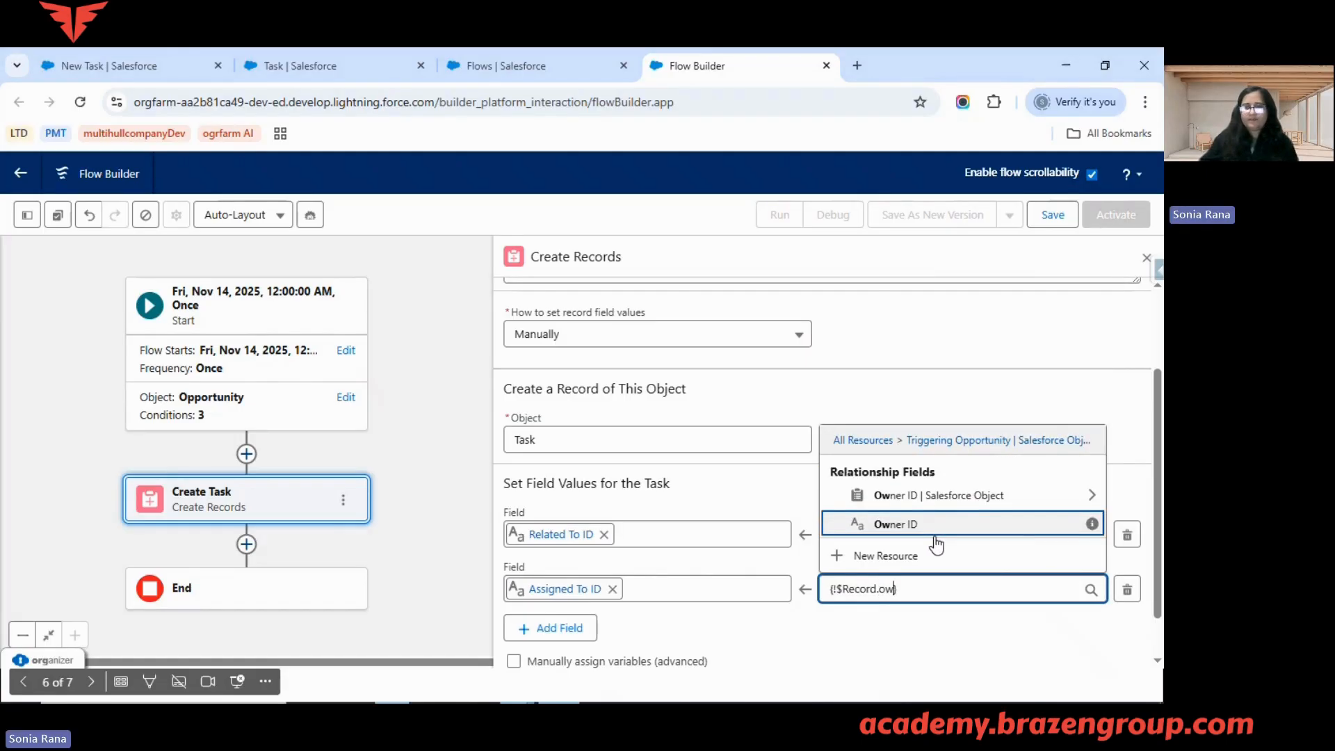
click(936, 525)
Add a field row that sets the task's Status to Not Started.
scroll(696, 556, down, 1)
click(551, 577)
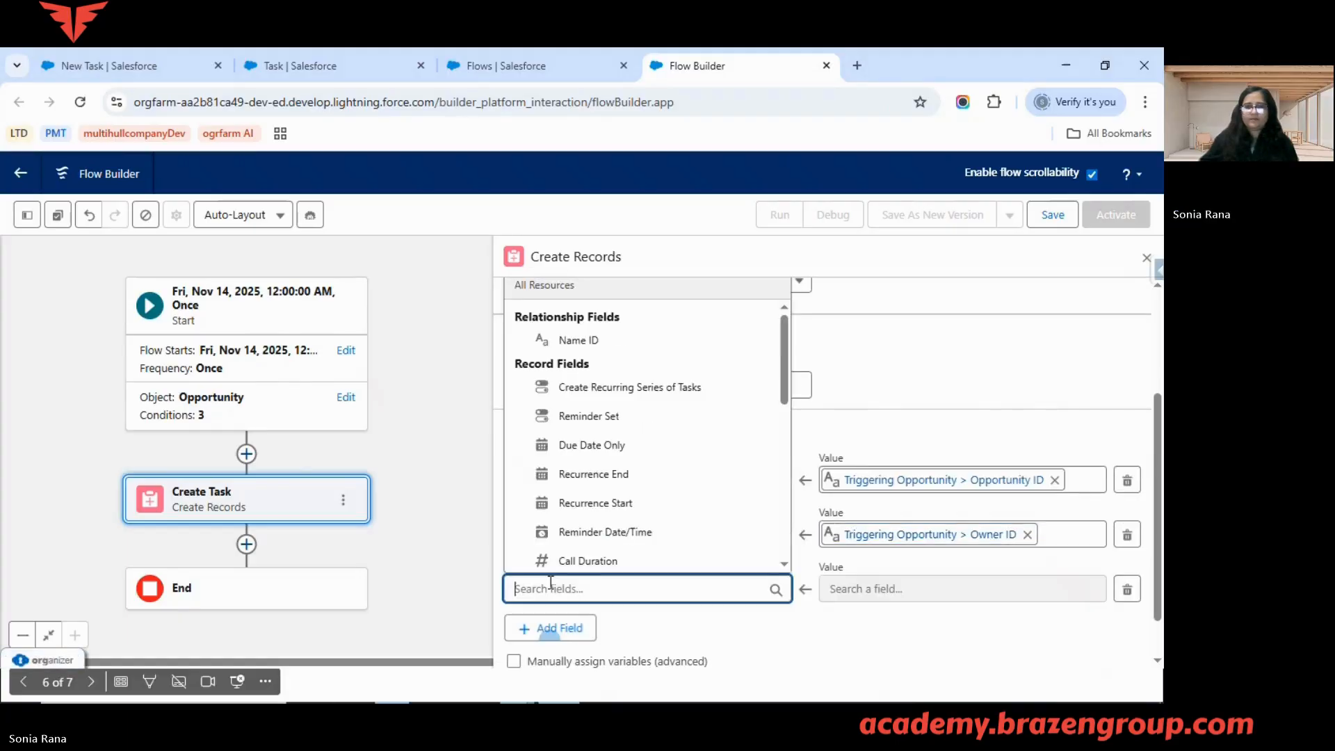
scroll(695, 480, down, 5)
text(stat)
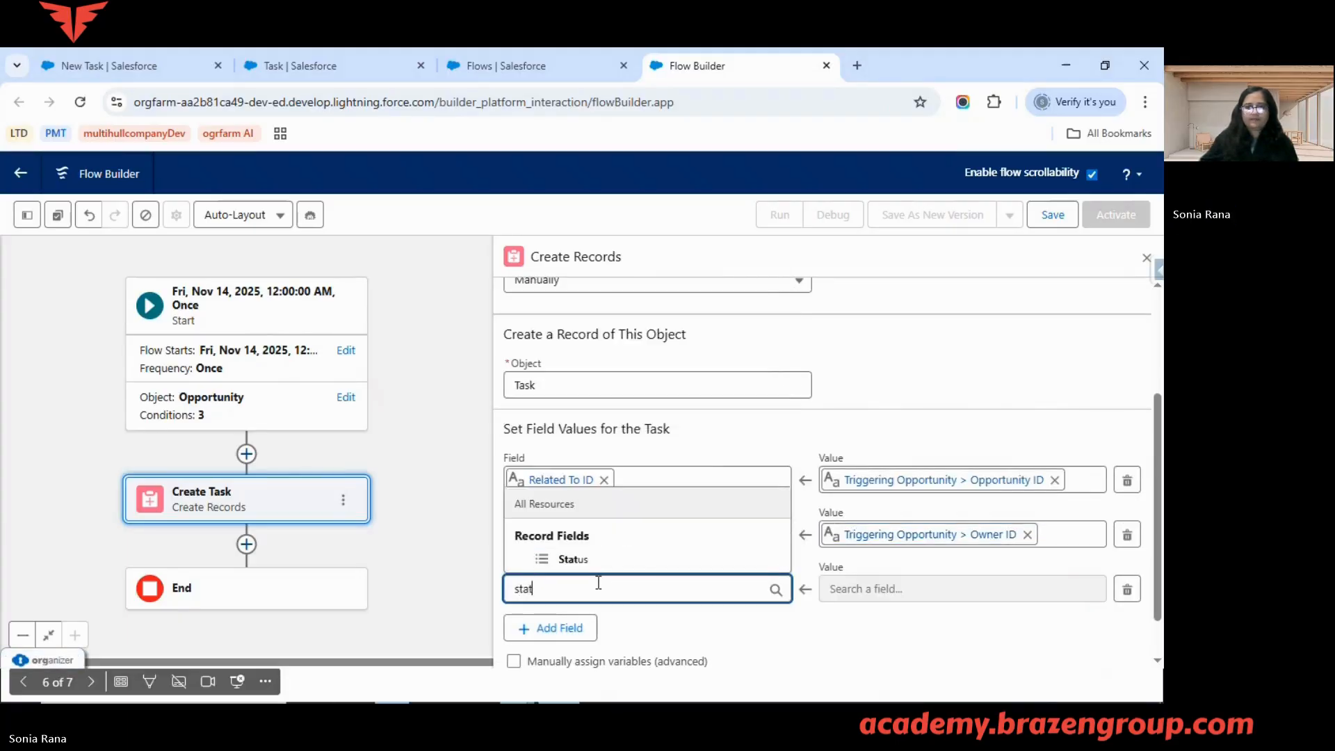
click(560, 557)
click(910, 597)
click(911, 597)
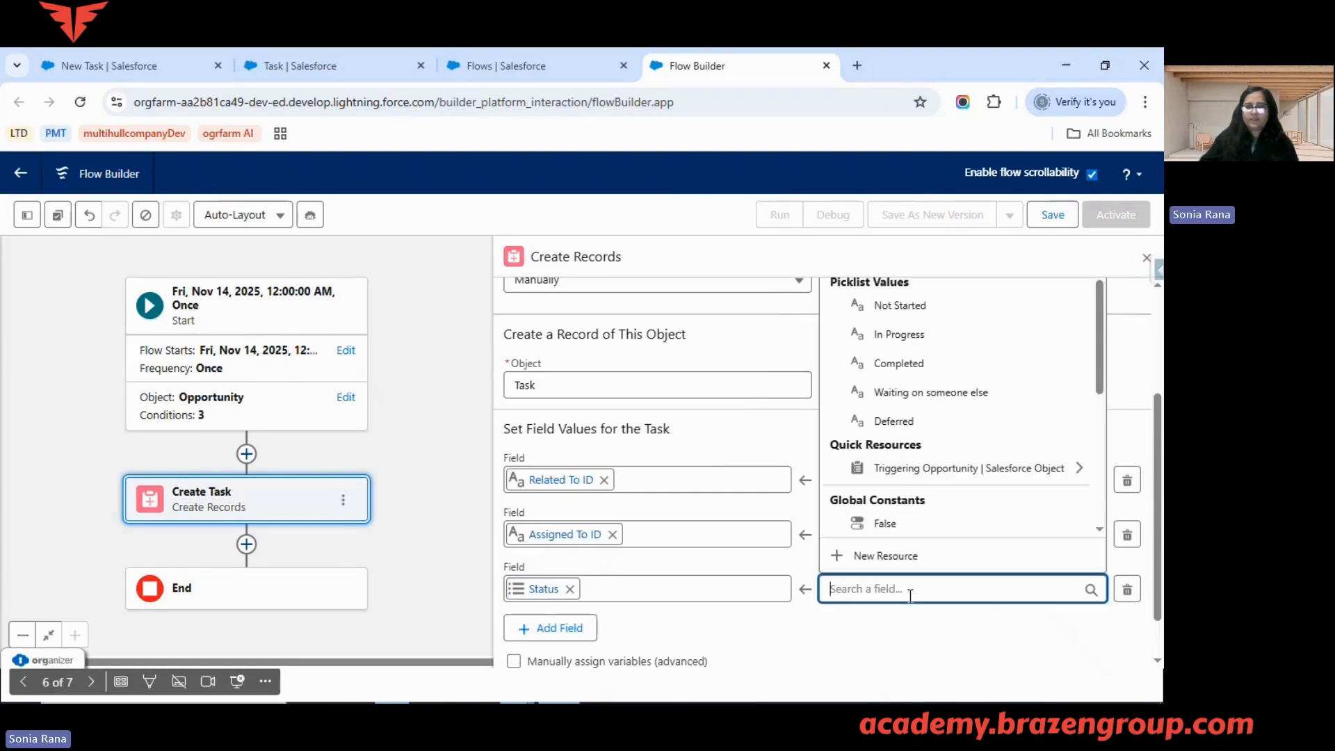
click(1081, 305)
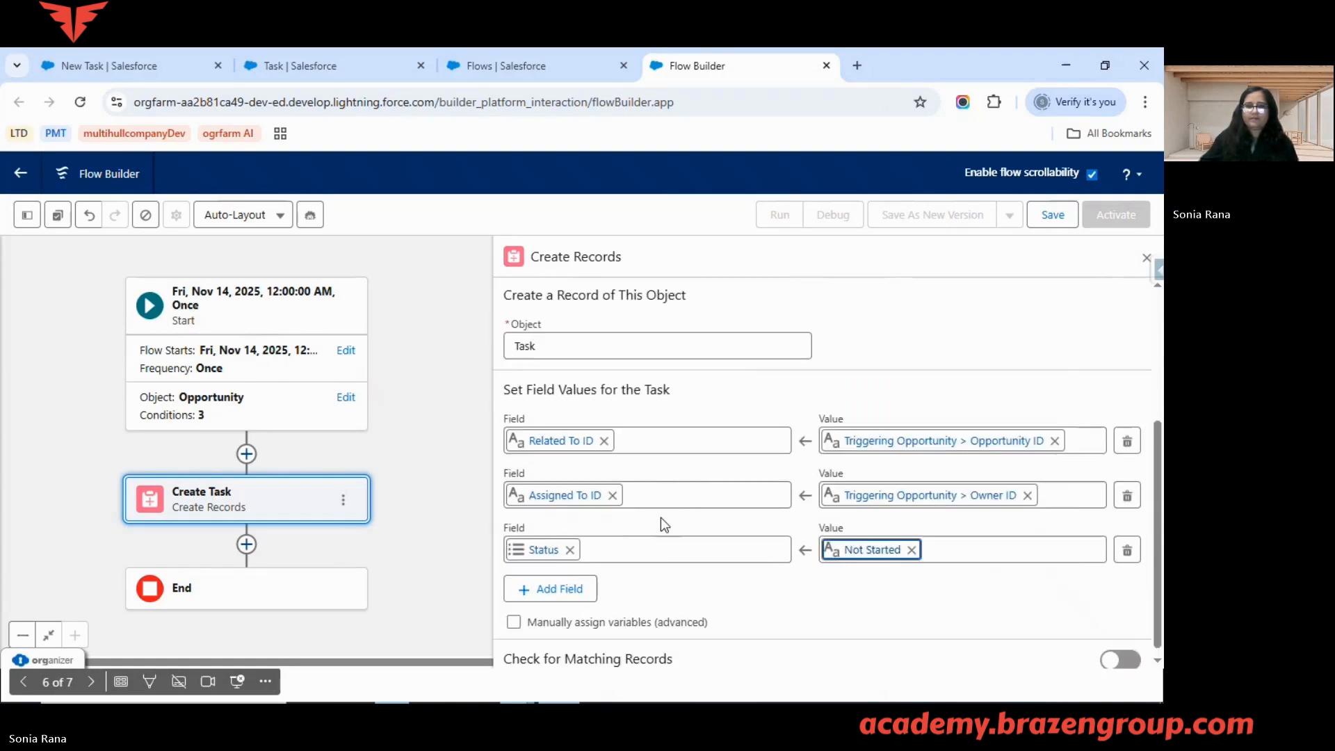
Add a field row that sets the task's Subject to "Follow up".
click(560, 575)
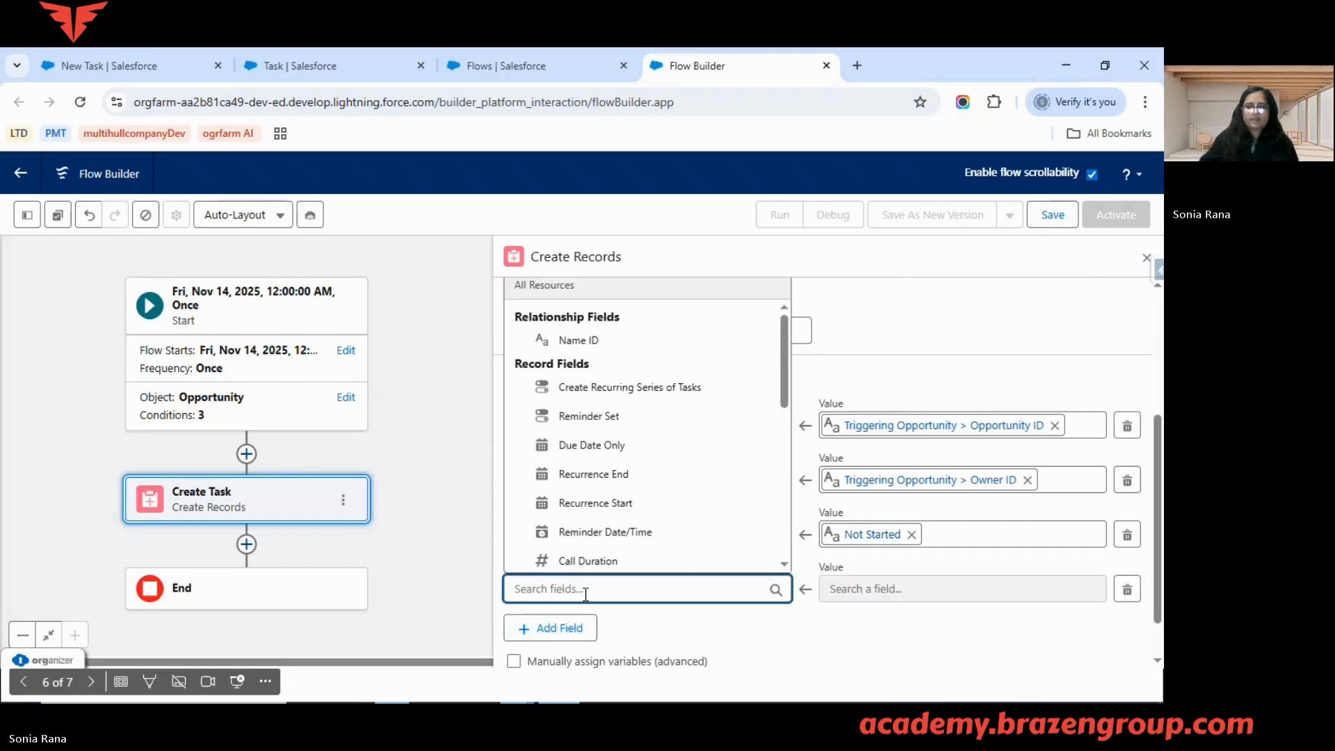
text(subje)
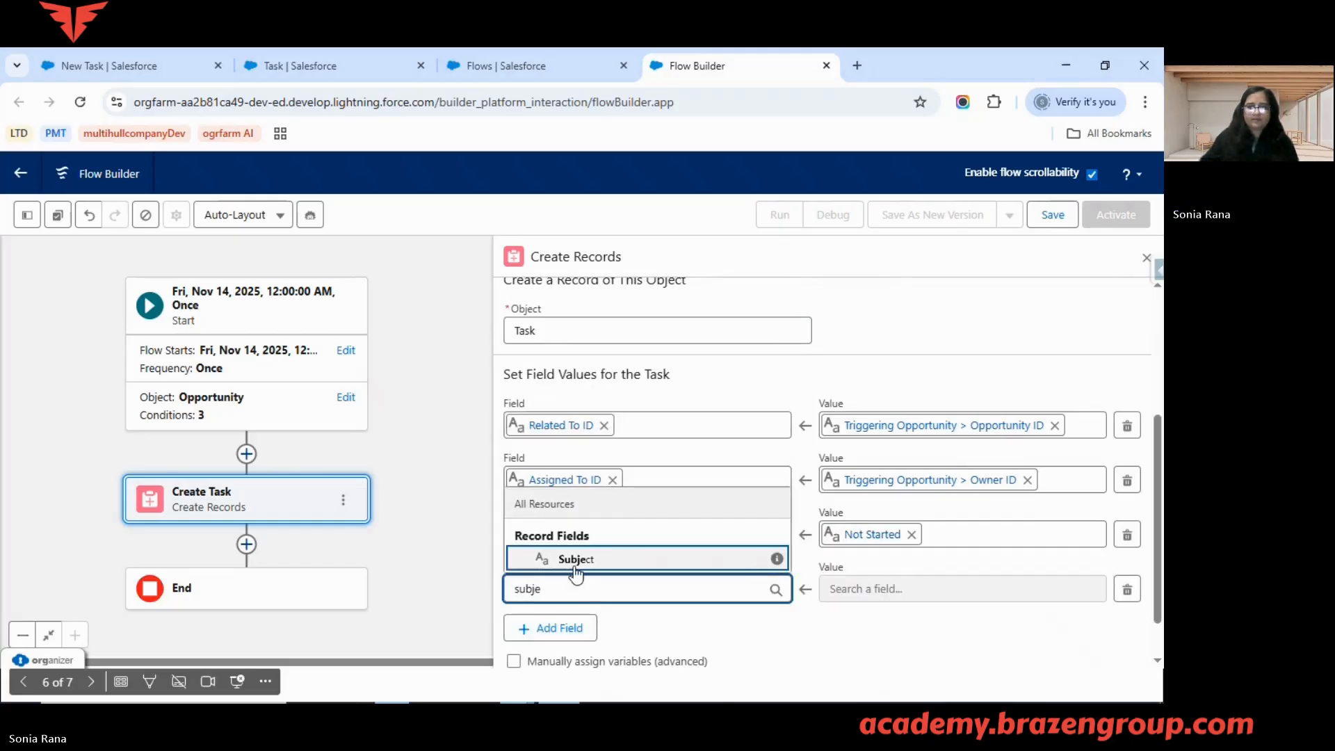
click(576, 561)
click(856, 590)
text(F)
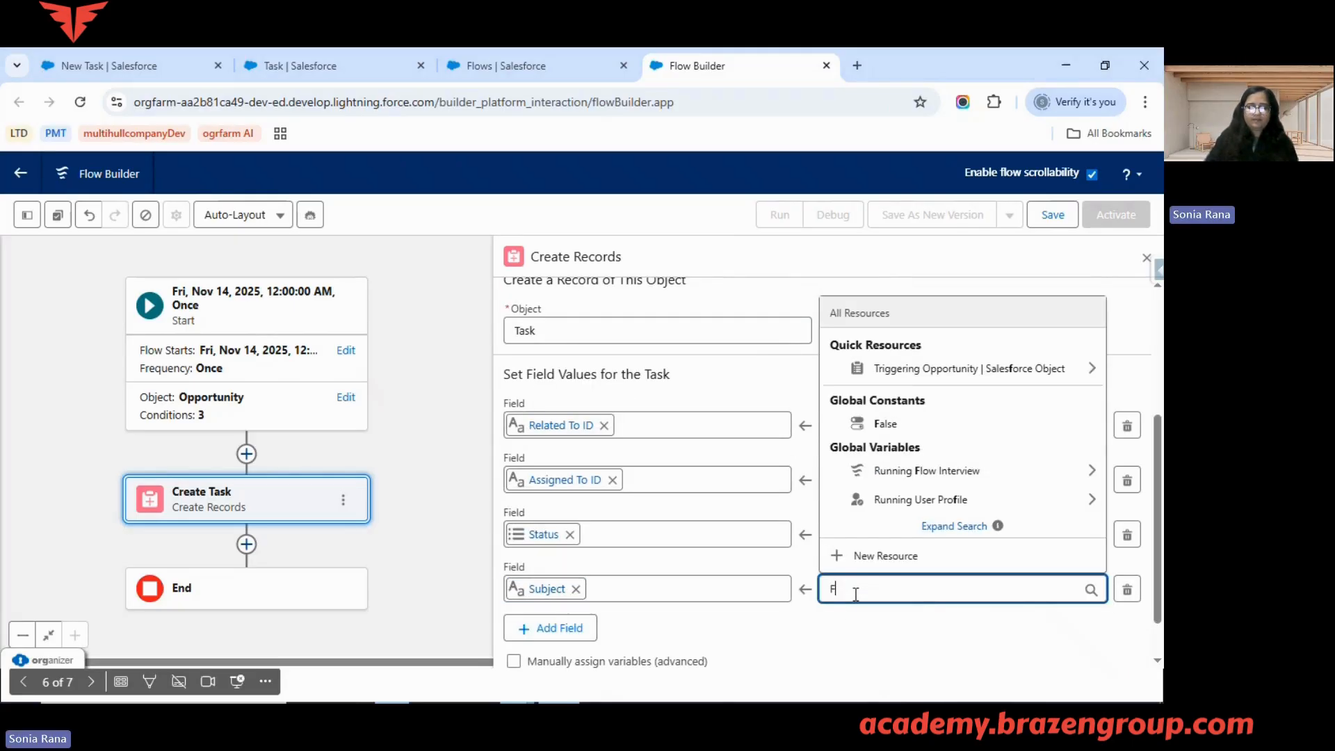
text(ollow up)
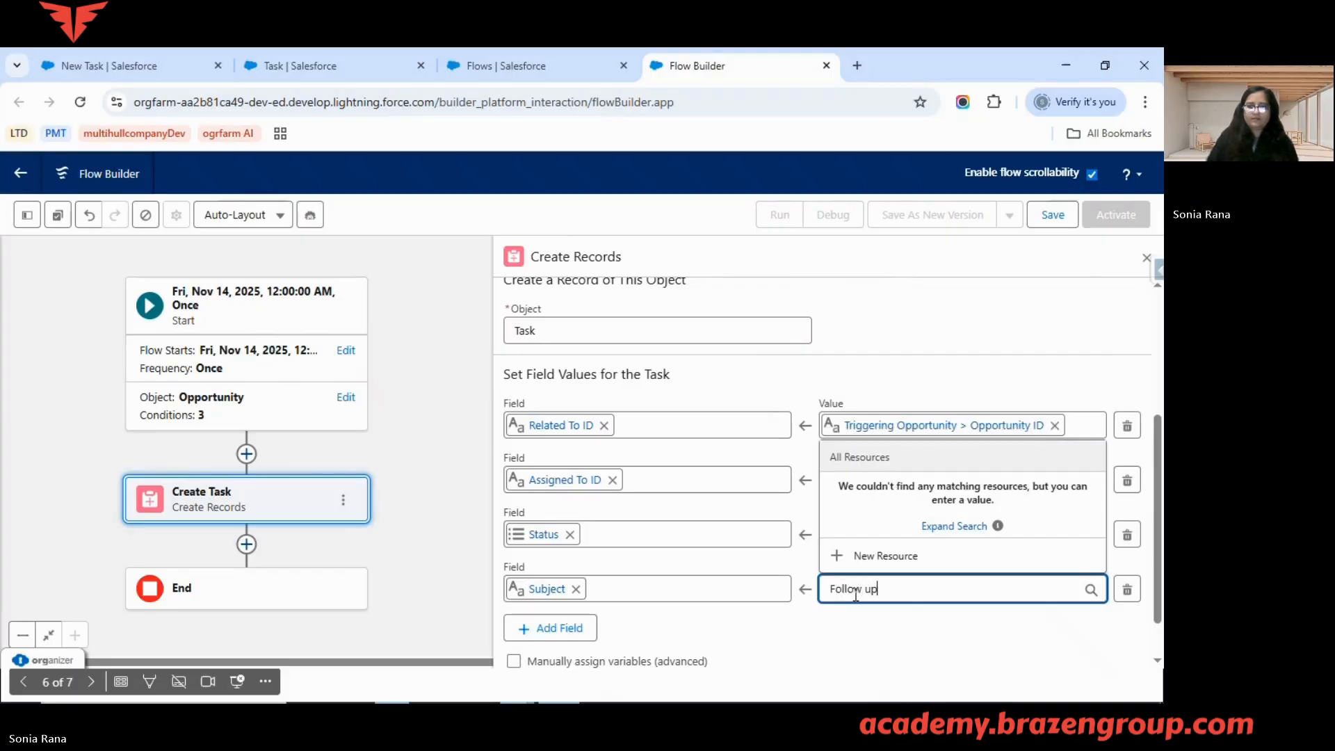
Add a field row that sets the task's Priority to Normal.
click(553, 629)
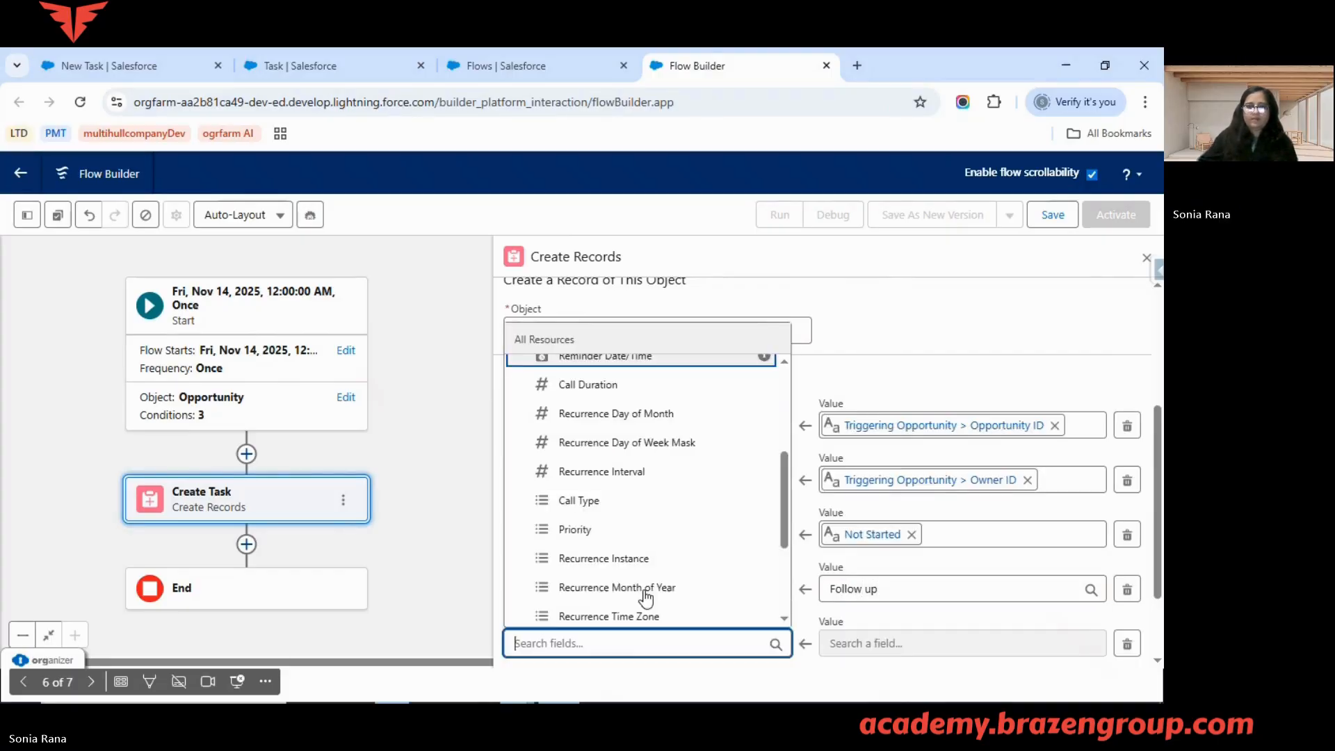
scroll(647, 596, down, 1)
text(pro)
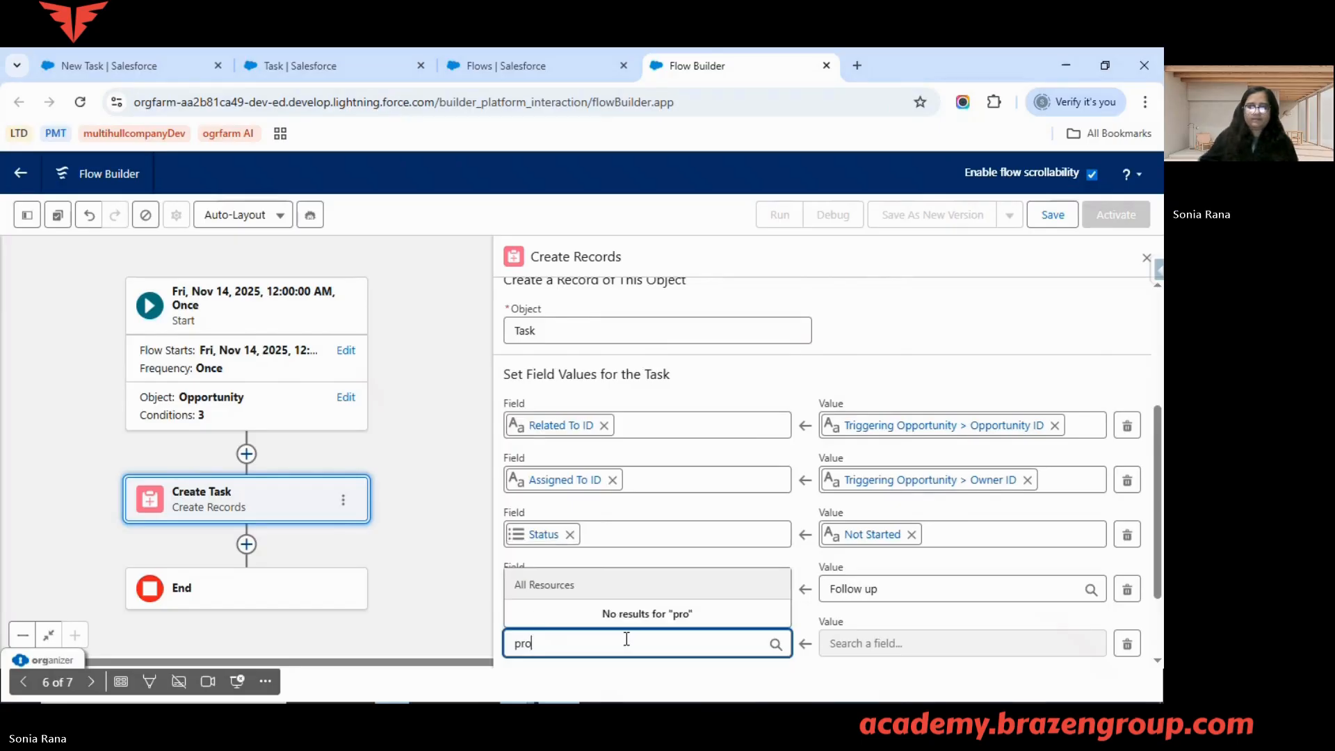
key(BackSpace)
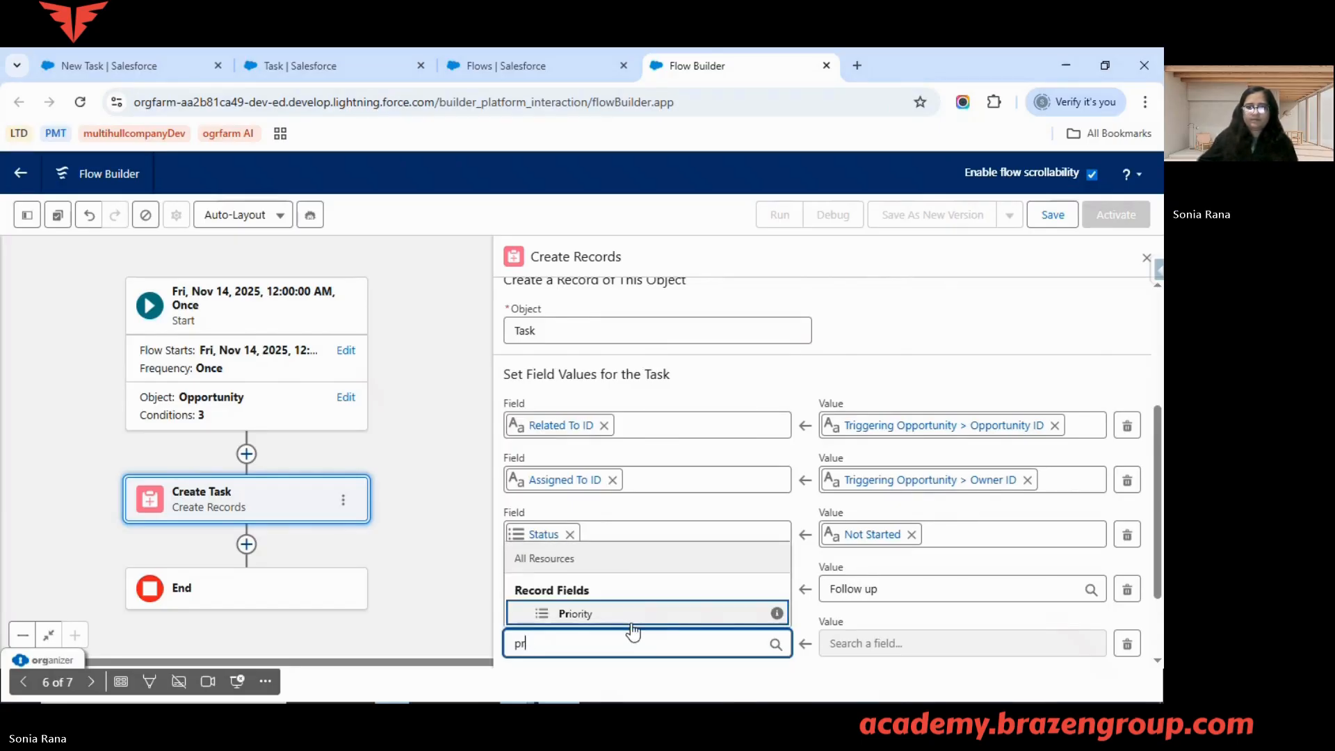
click(772, 609)
click(851, 638)
text(n)
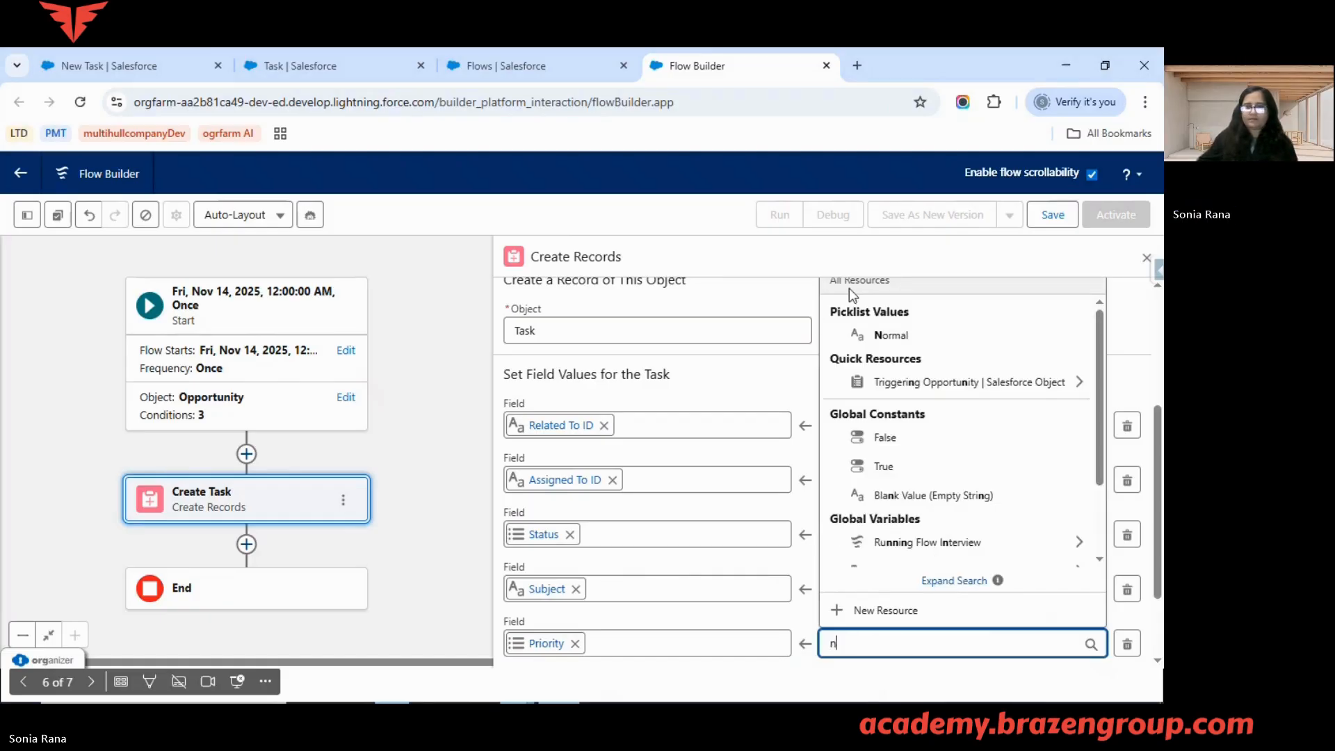
click(888, 336)
scroll(894, 390, down, 2)
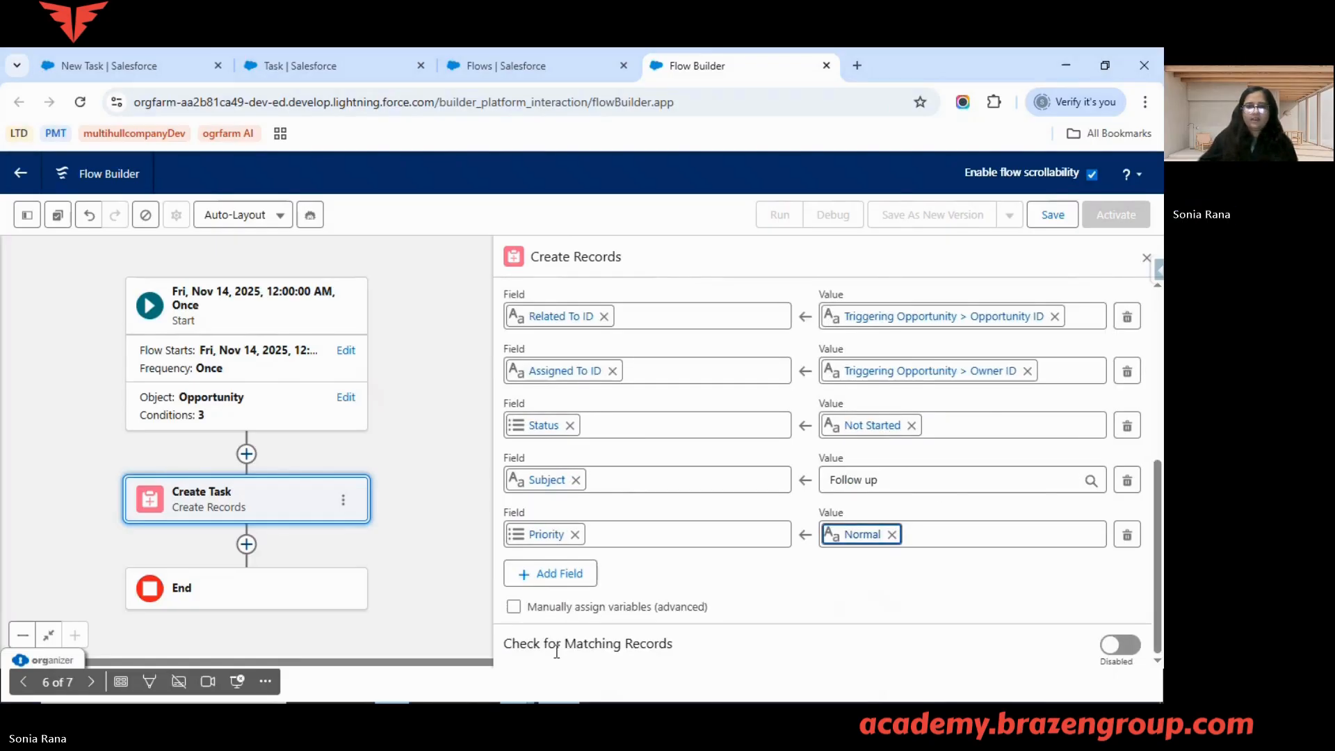
Insert an Update Records element directly after the Create Task element.
scroll(838, 611, up, 6)
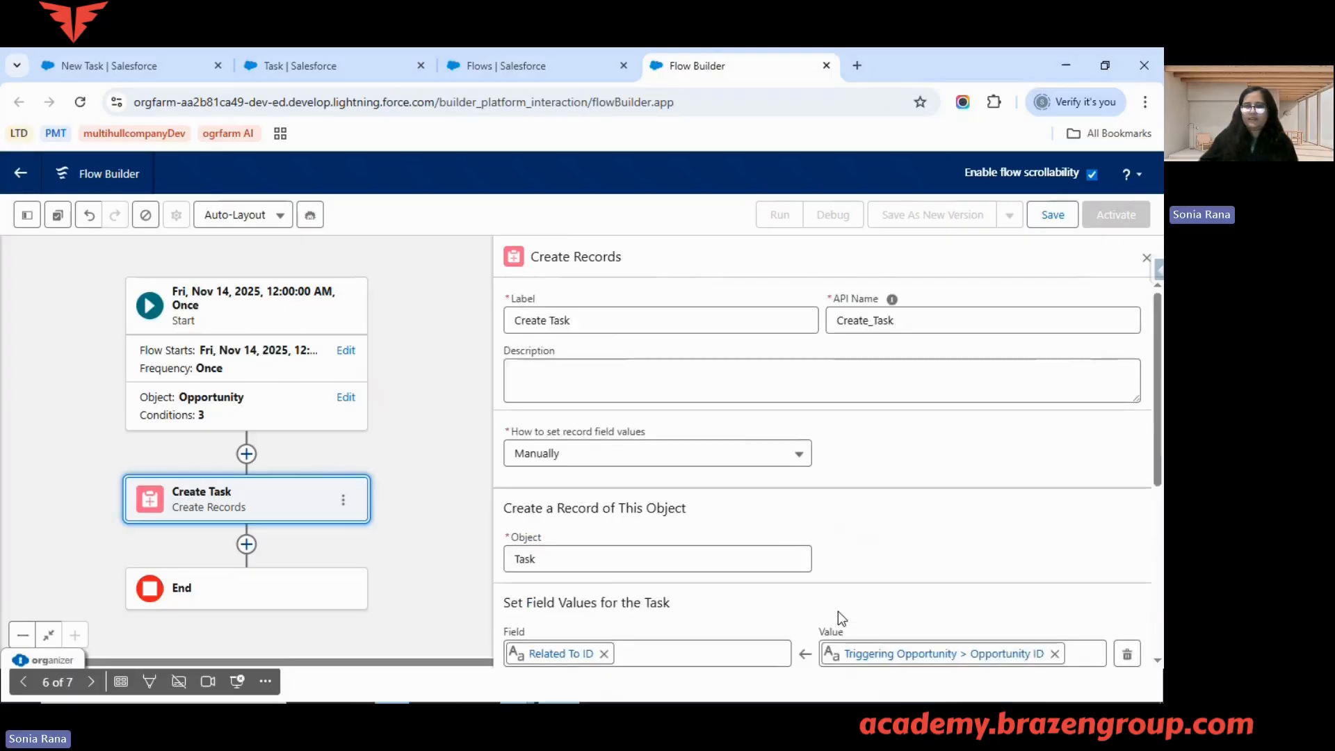
scroll(850, 624, down, 6)
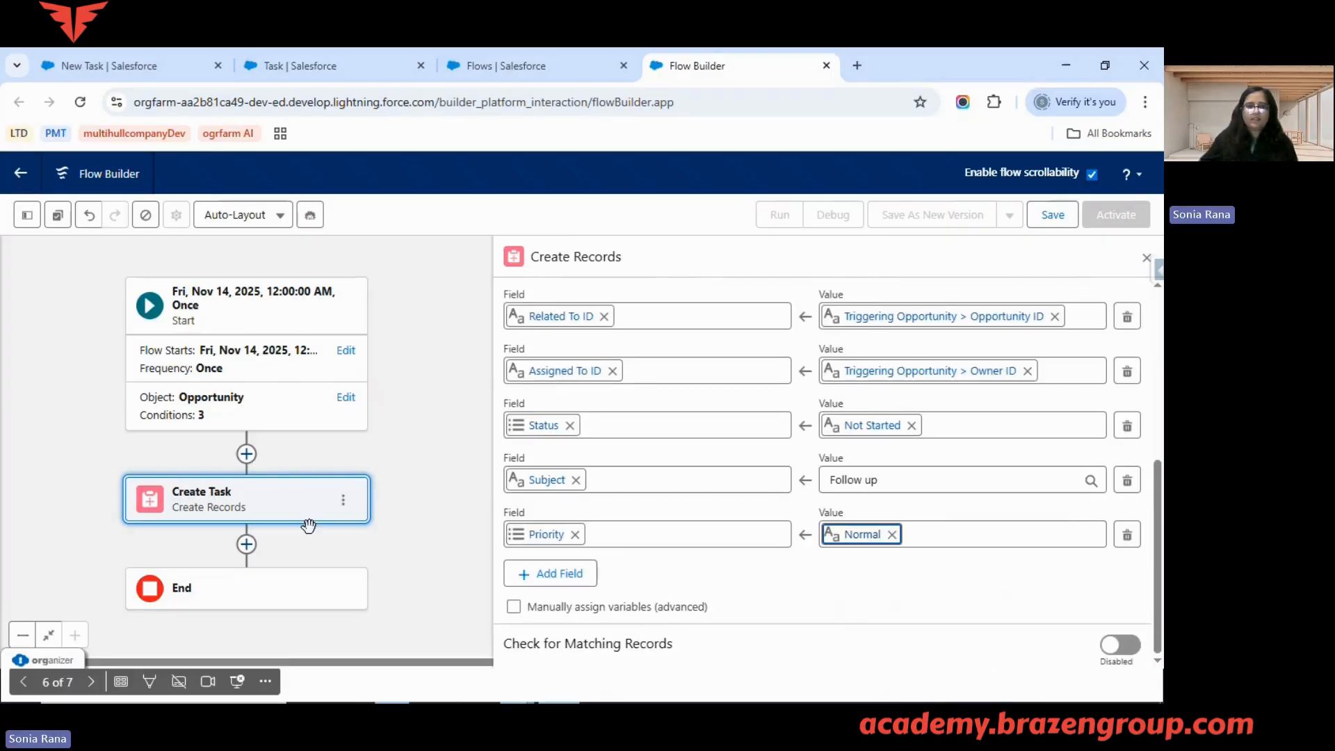
click(249, 545)
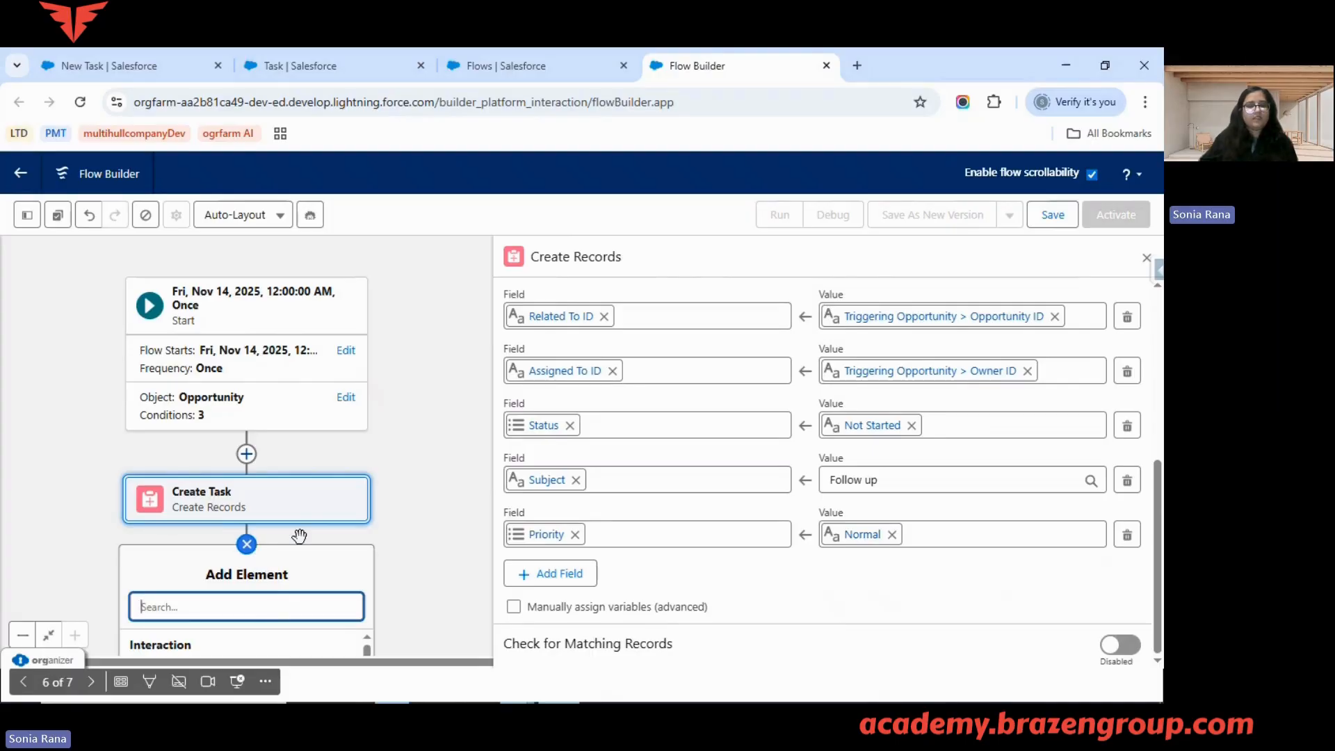
text(upda)
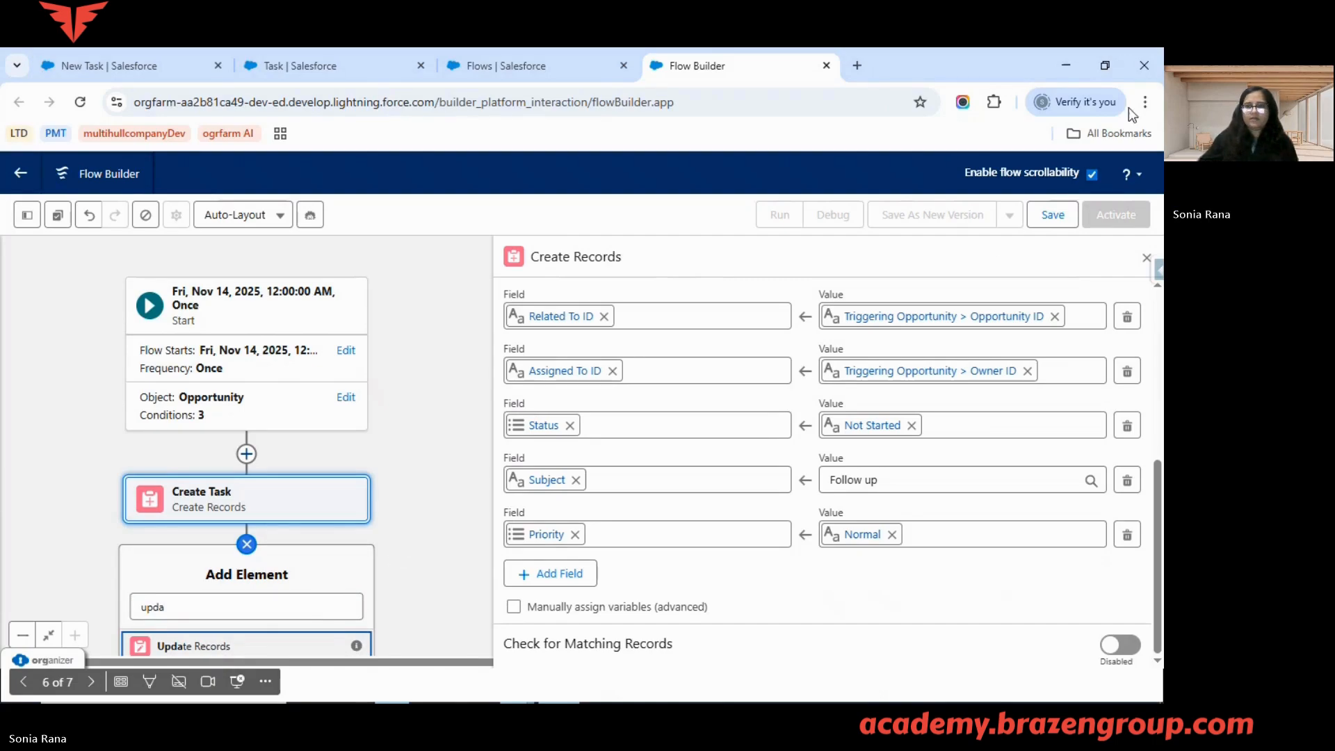
click(1147, 258)
scroll(536, 513, down, 5)
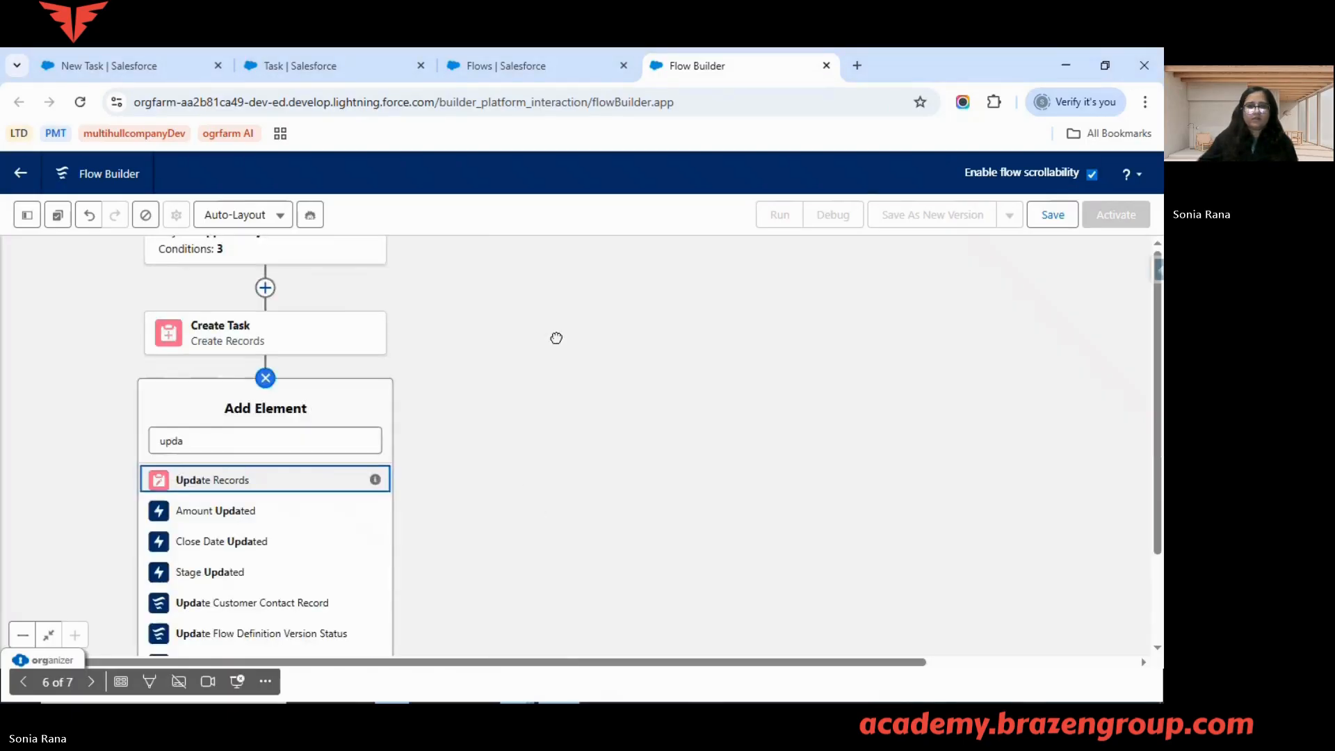
click(317, 356)
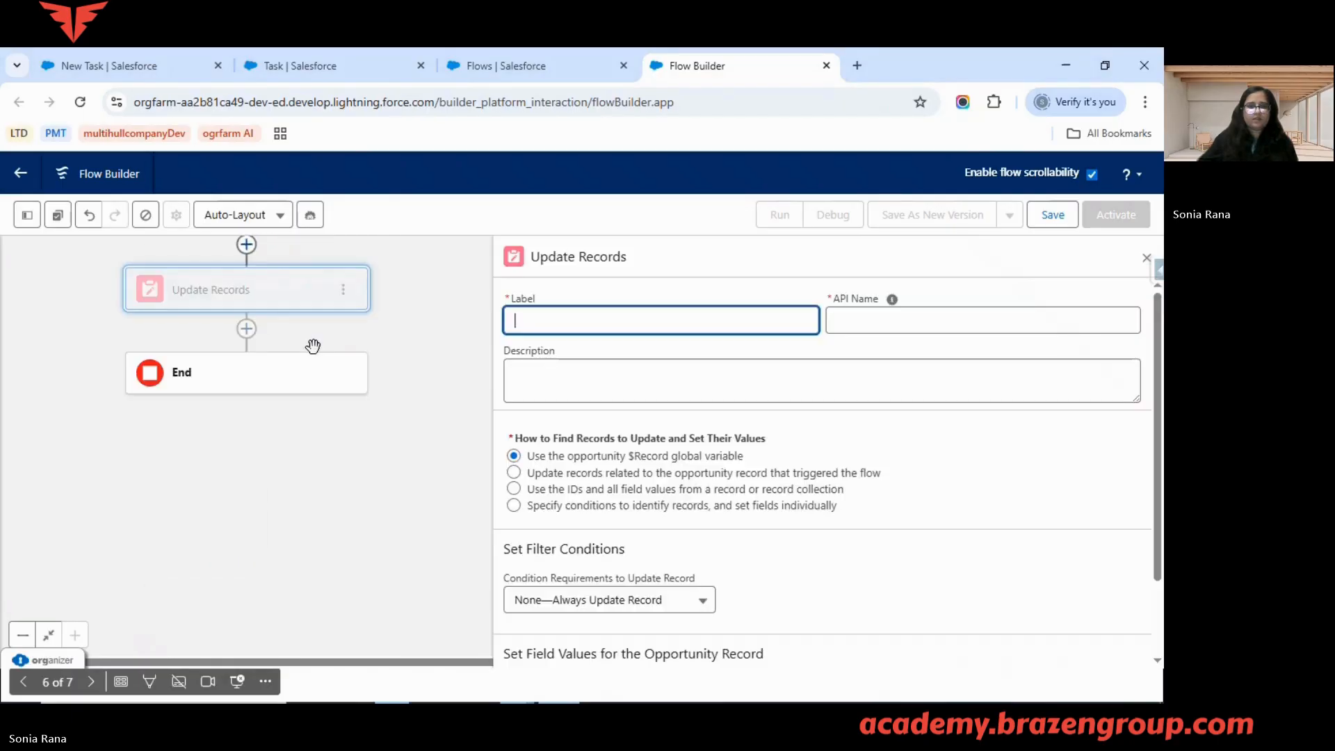
Label the new element "Update Records" with the API name Update_Records_1.
scroll(391, 384, up, 2)
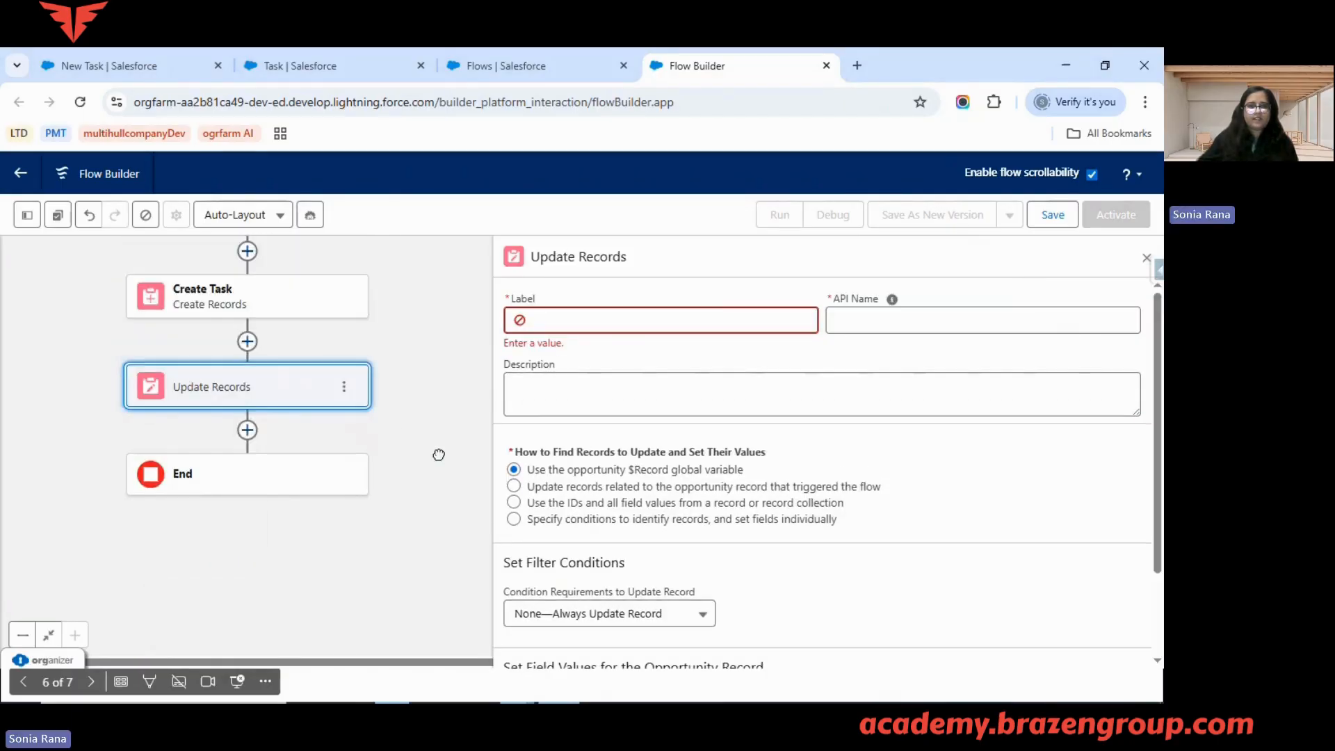
click(228, 386)
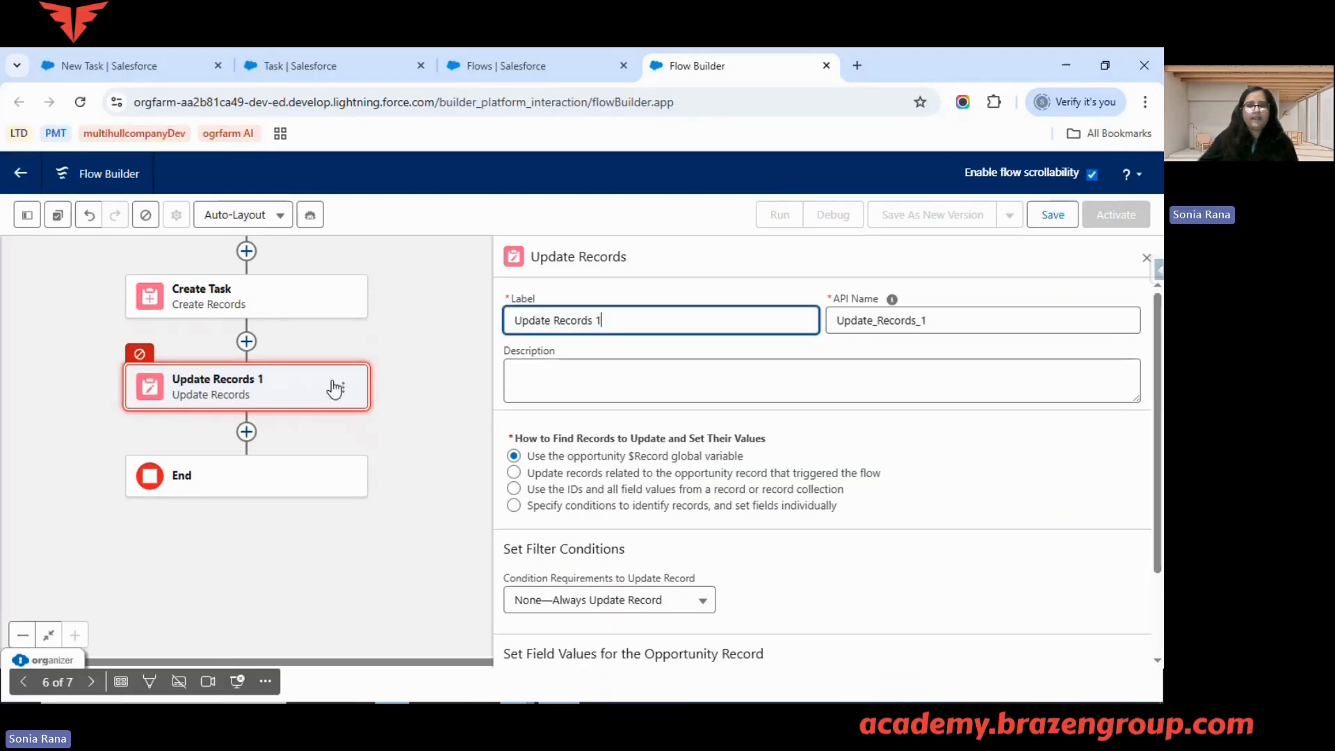
key(BackSpace)
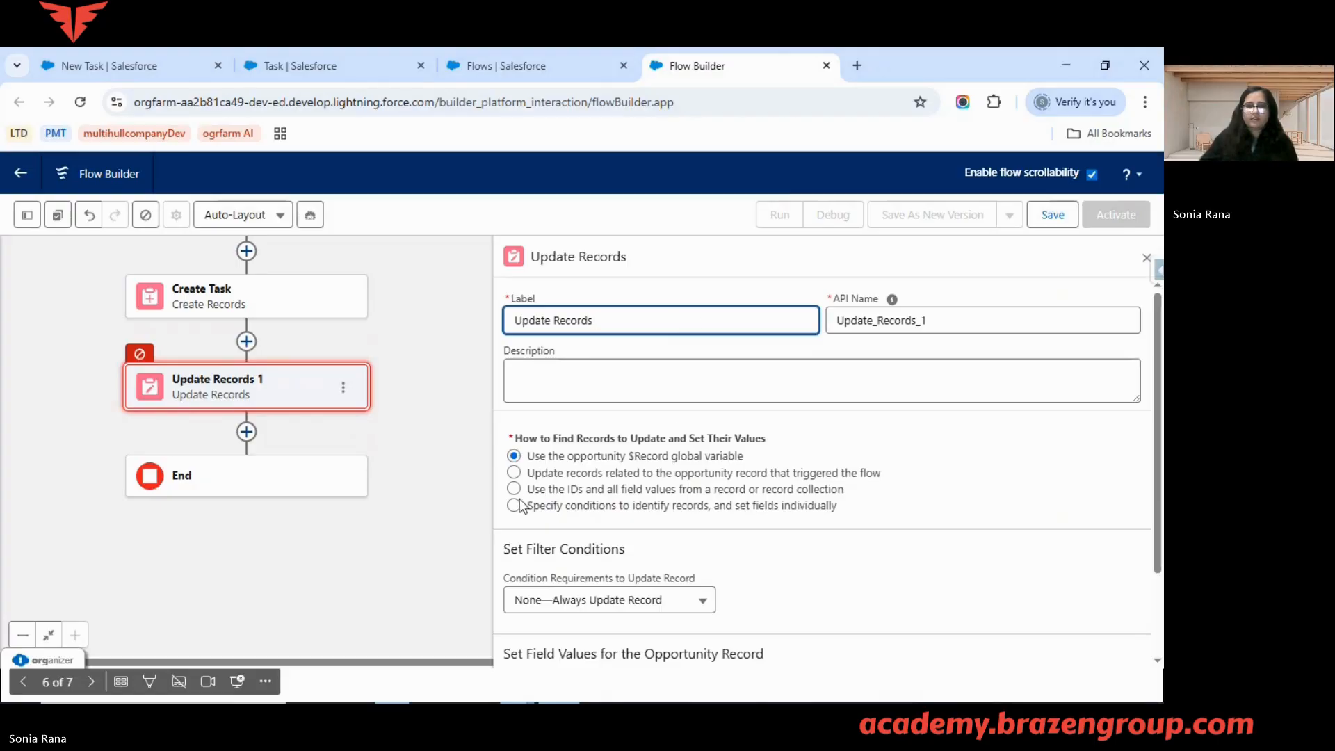
Review the start element's Opportunity filter conditions, returning to the Update Records element's settings.
scroll(542, 594, down, 2)
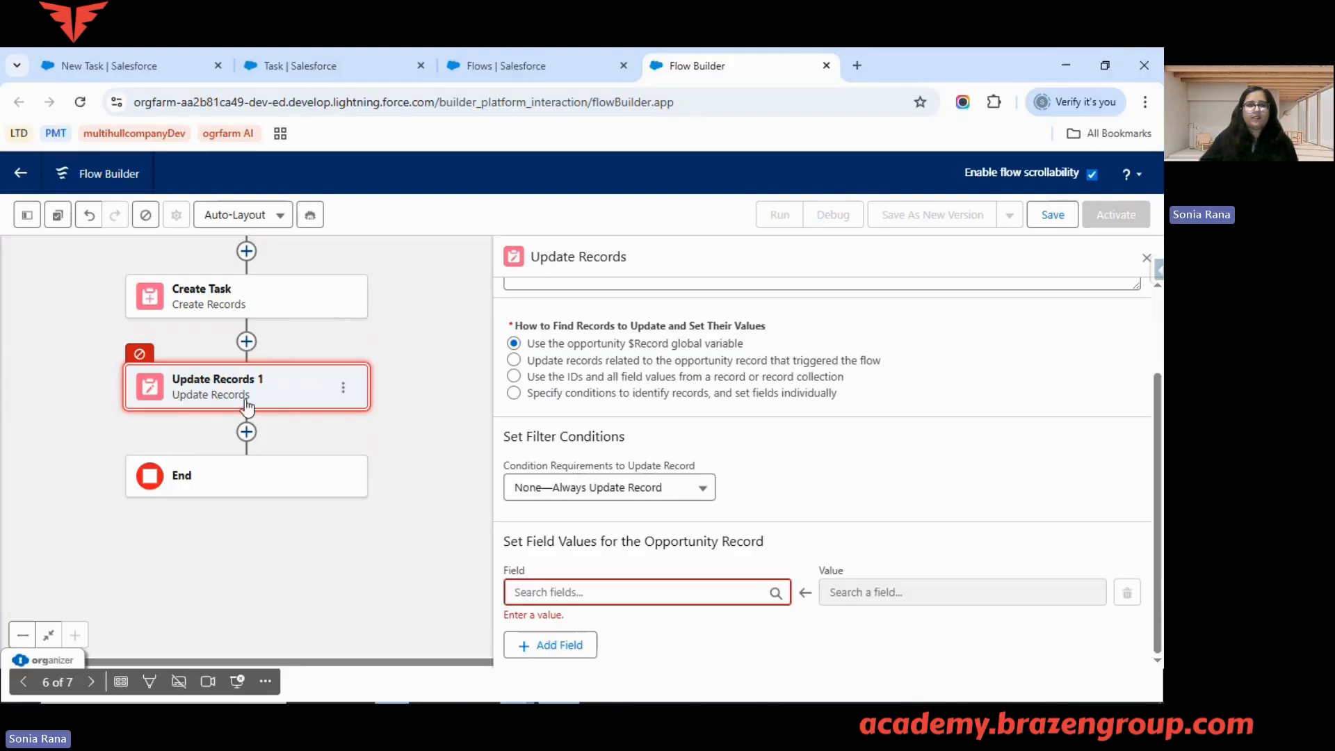
scroll(372, 312, up, 3)
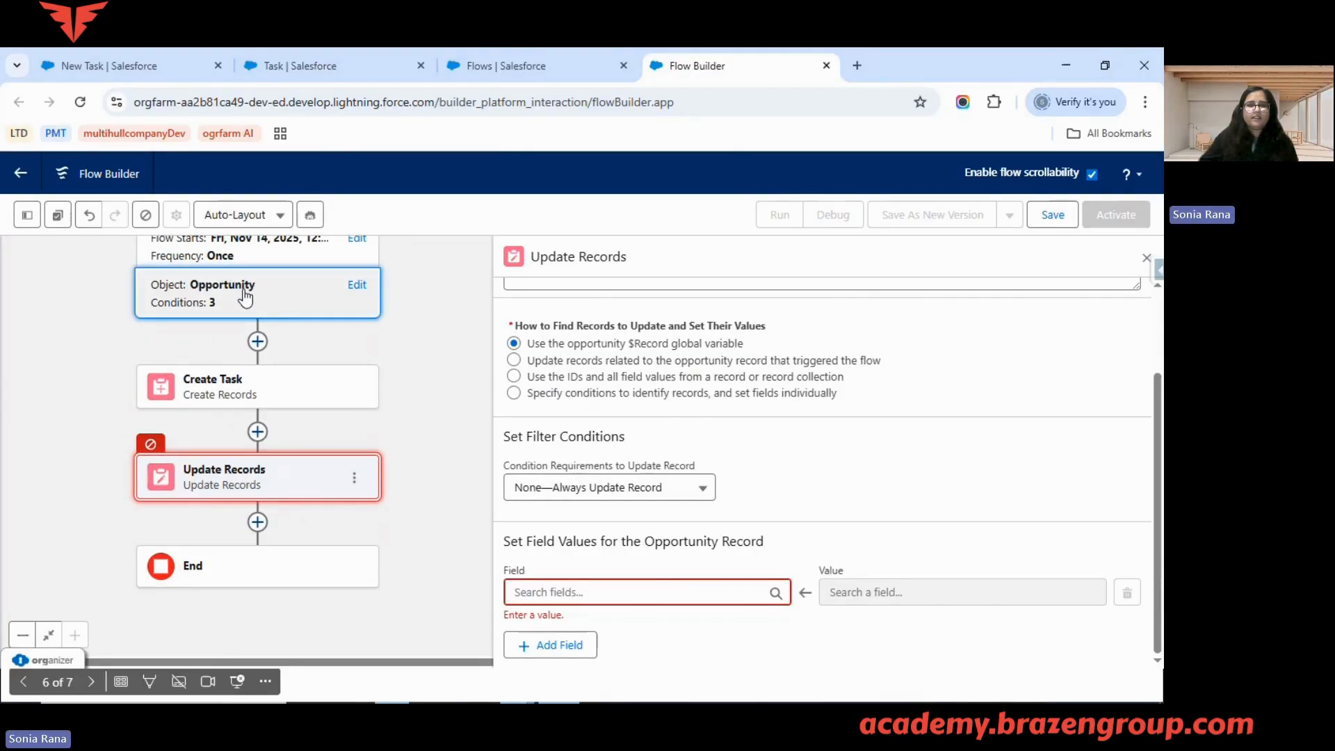
click(230, 292)
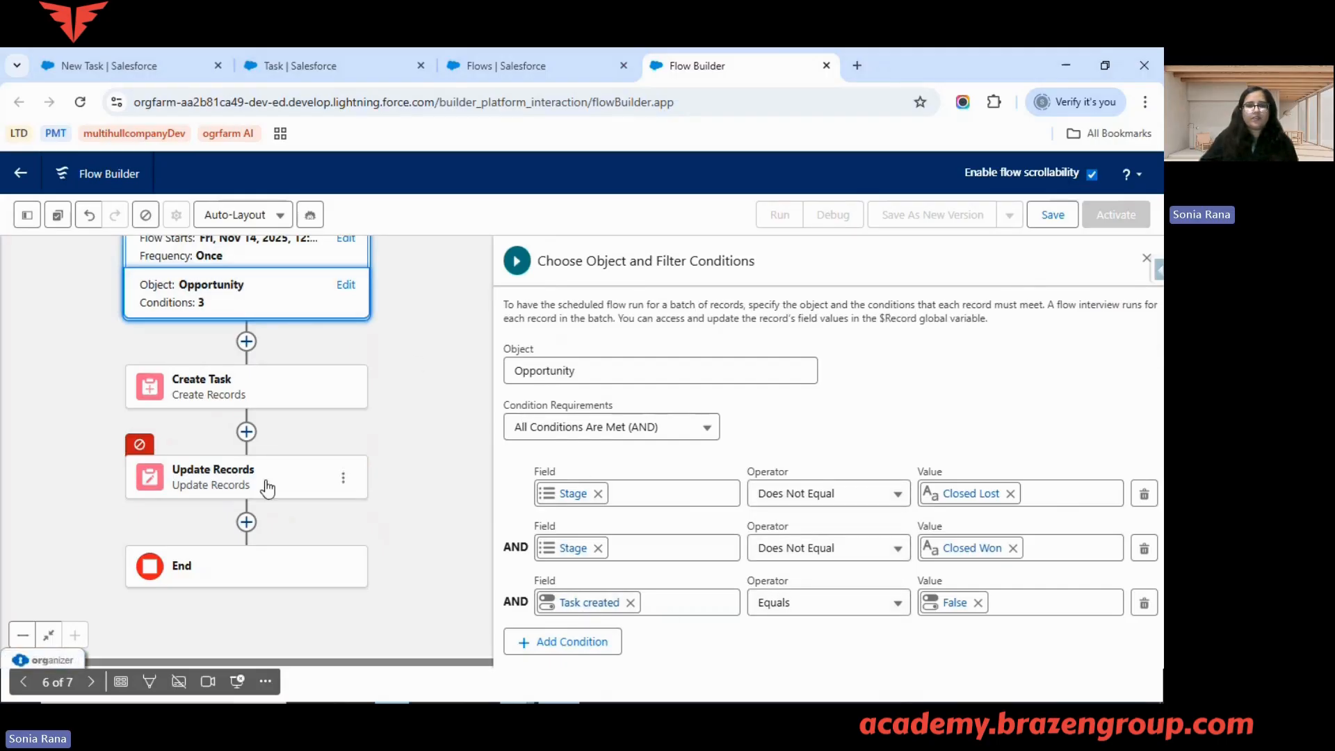
scroll(264, 485, down, 3)
click(262, 382)
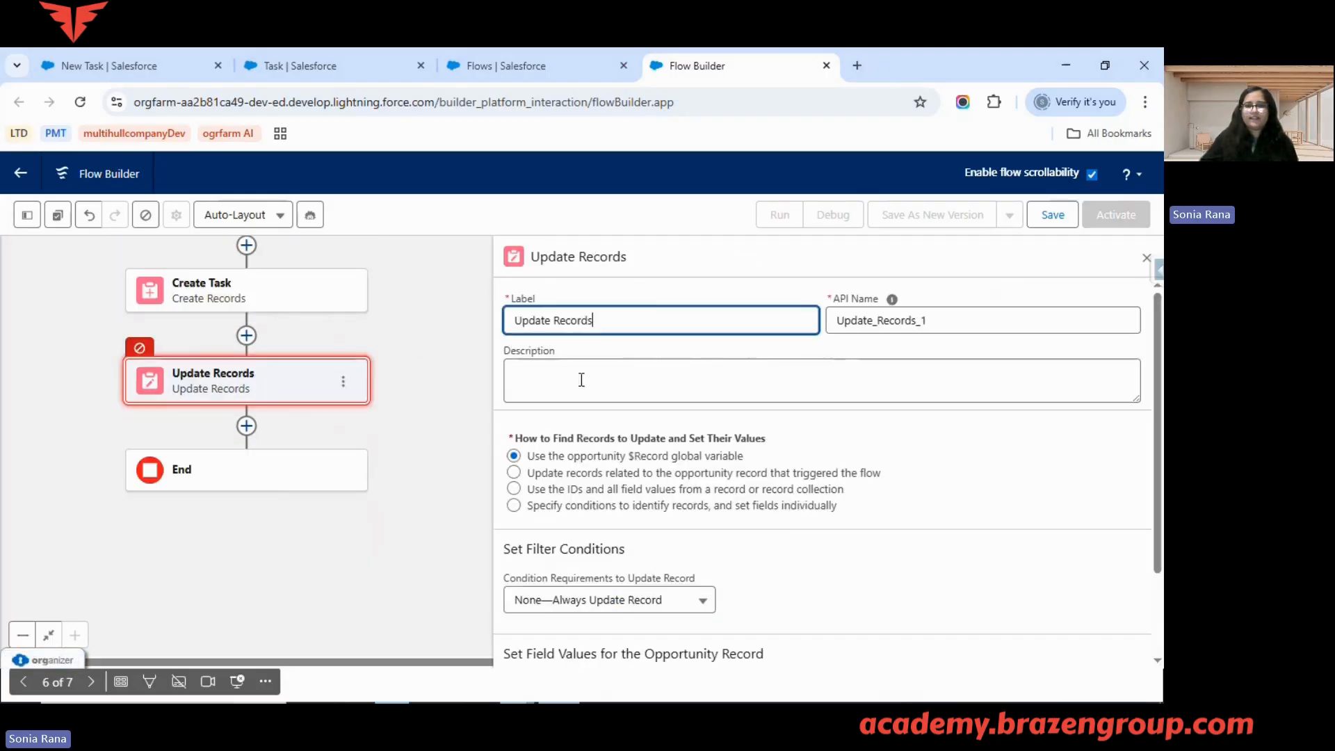
Try to have the Update Records element identify records by specified conditions on the Opportunity object.
click(519, 506)
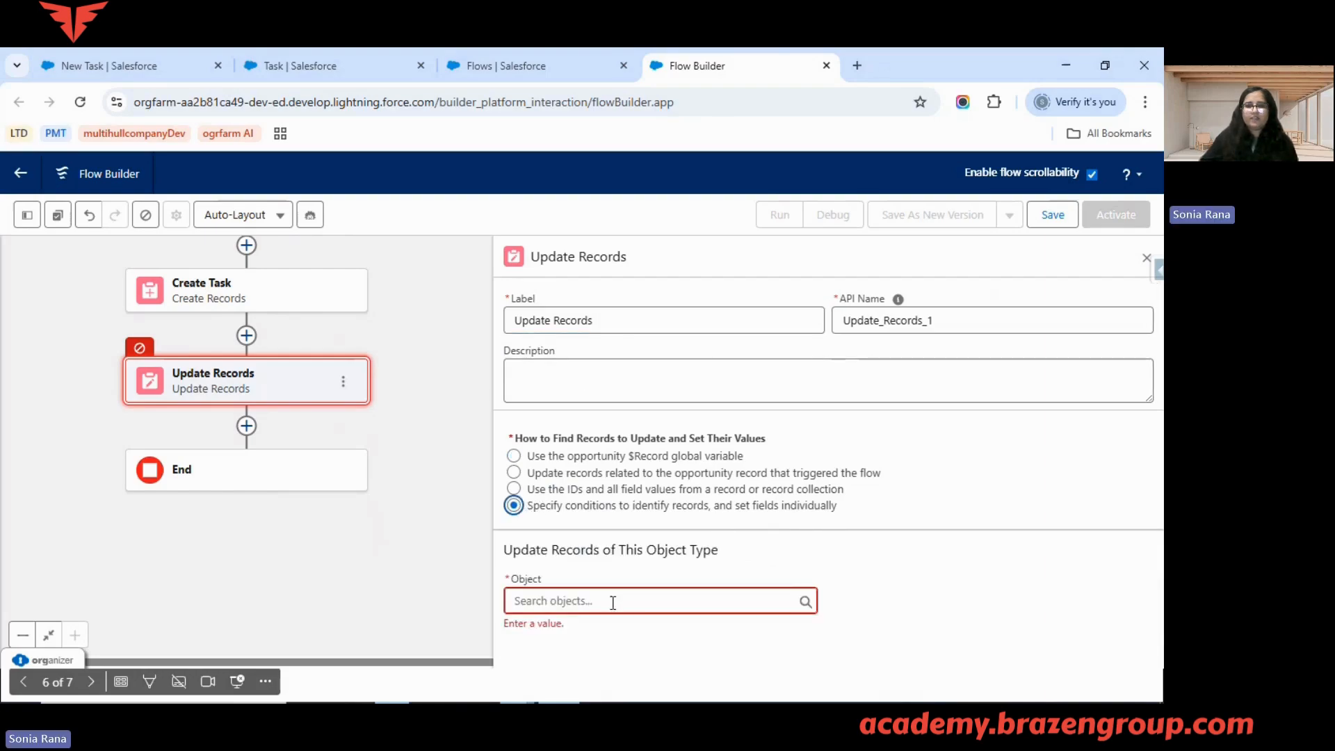
click(613, 600)
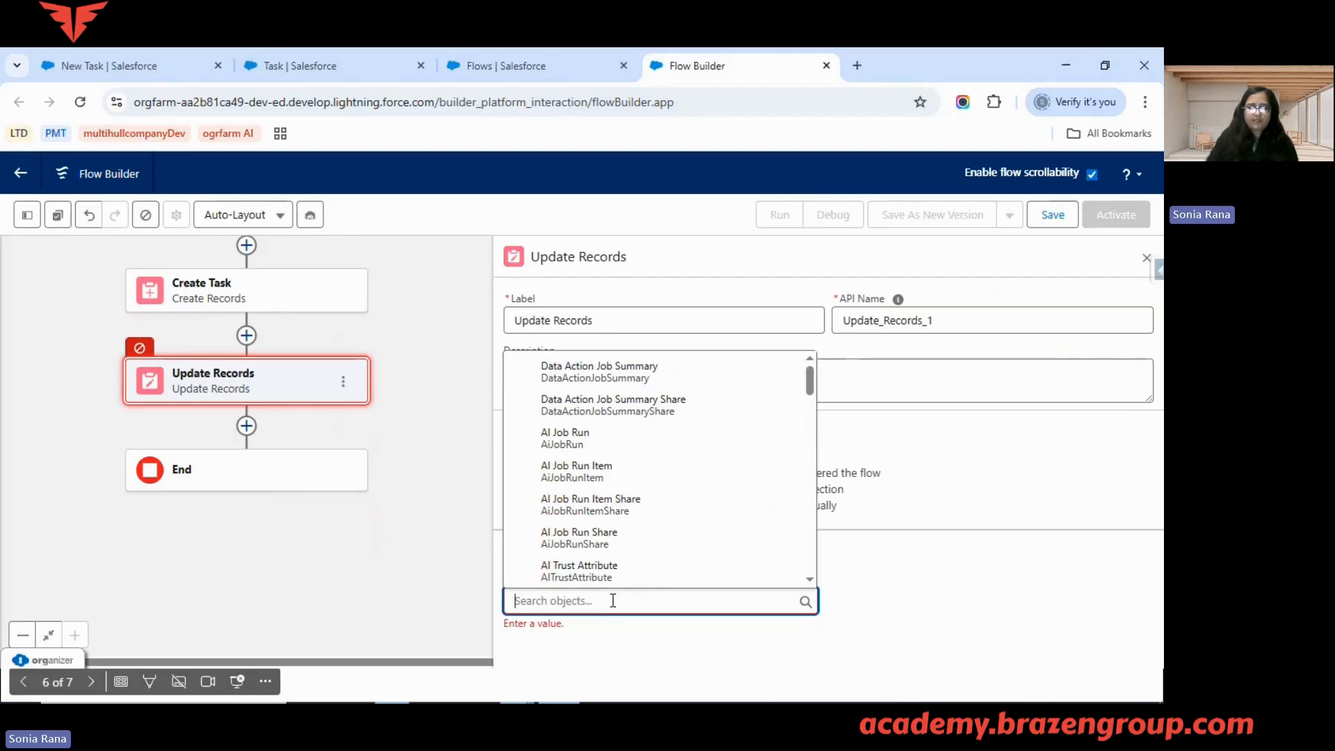
text(oppo)
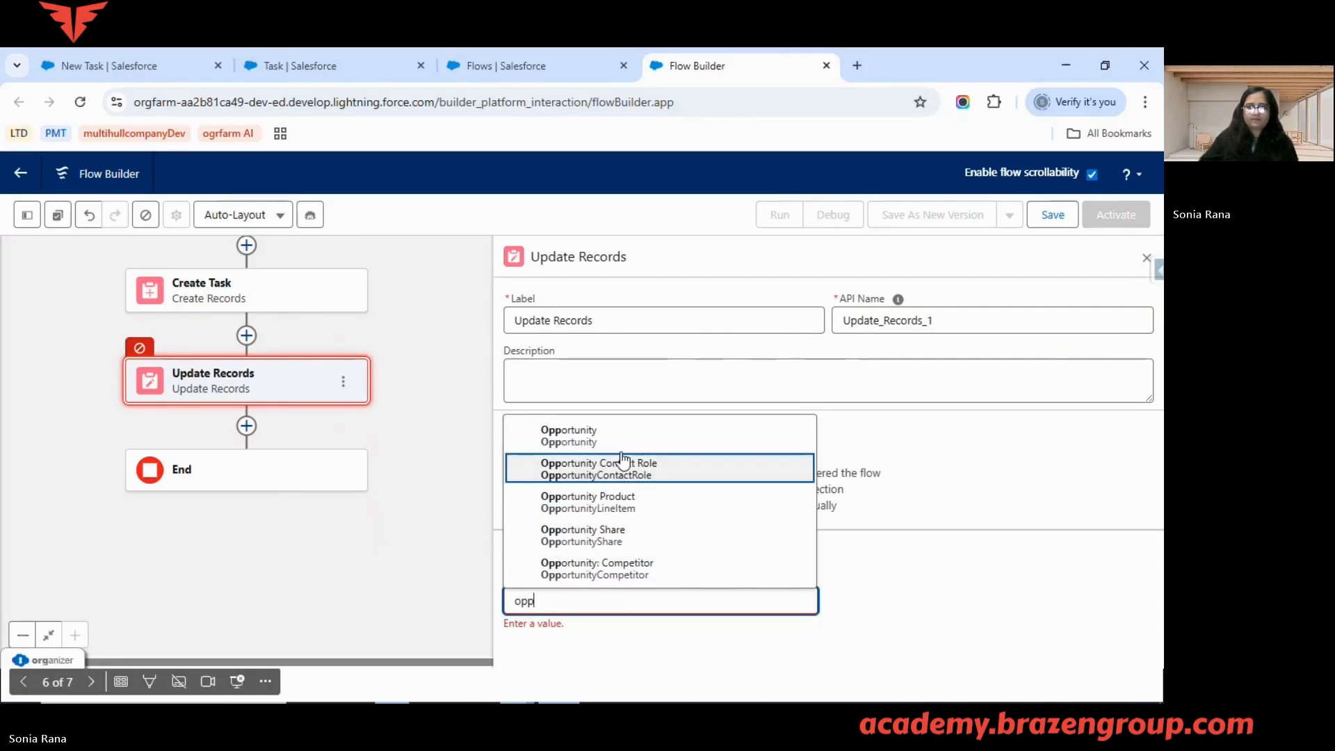
click(620, 448)
scroll(626, 486, down, 5)
click(622, 454)
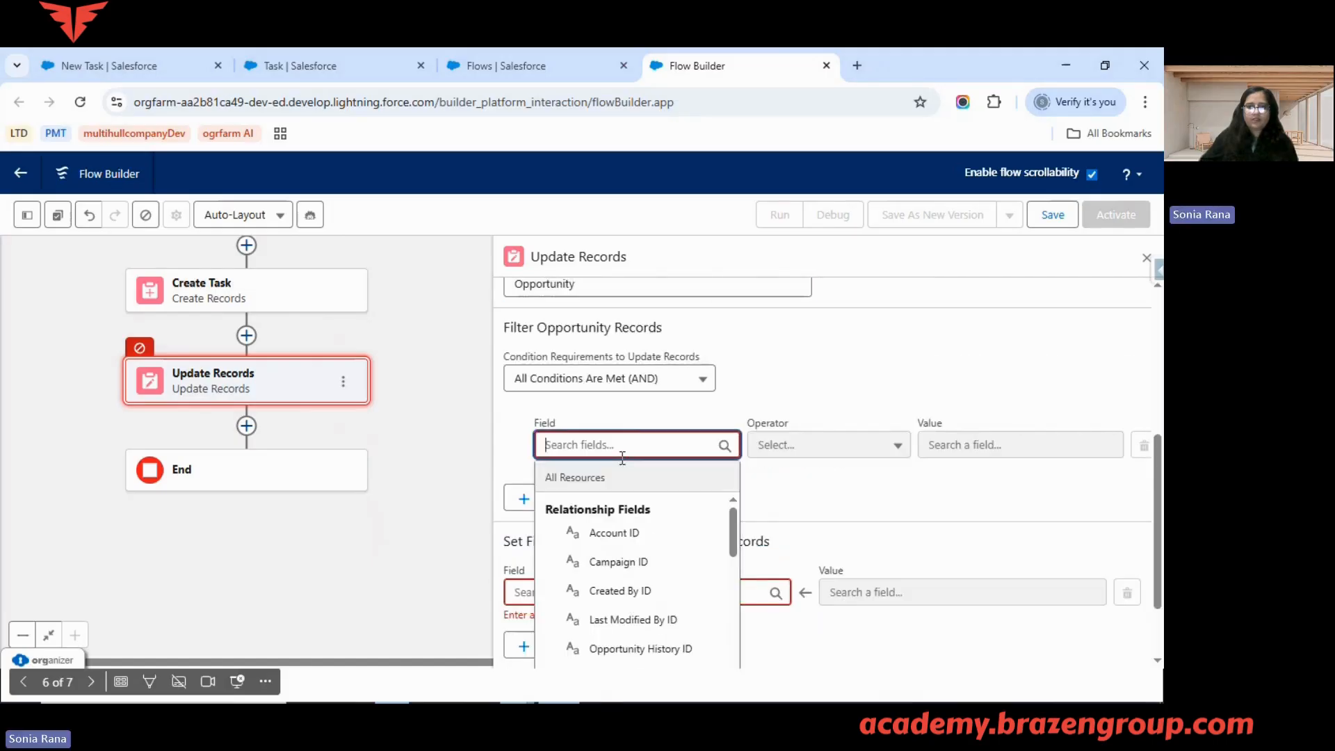
scroll(674, 410, up, 5)
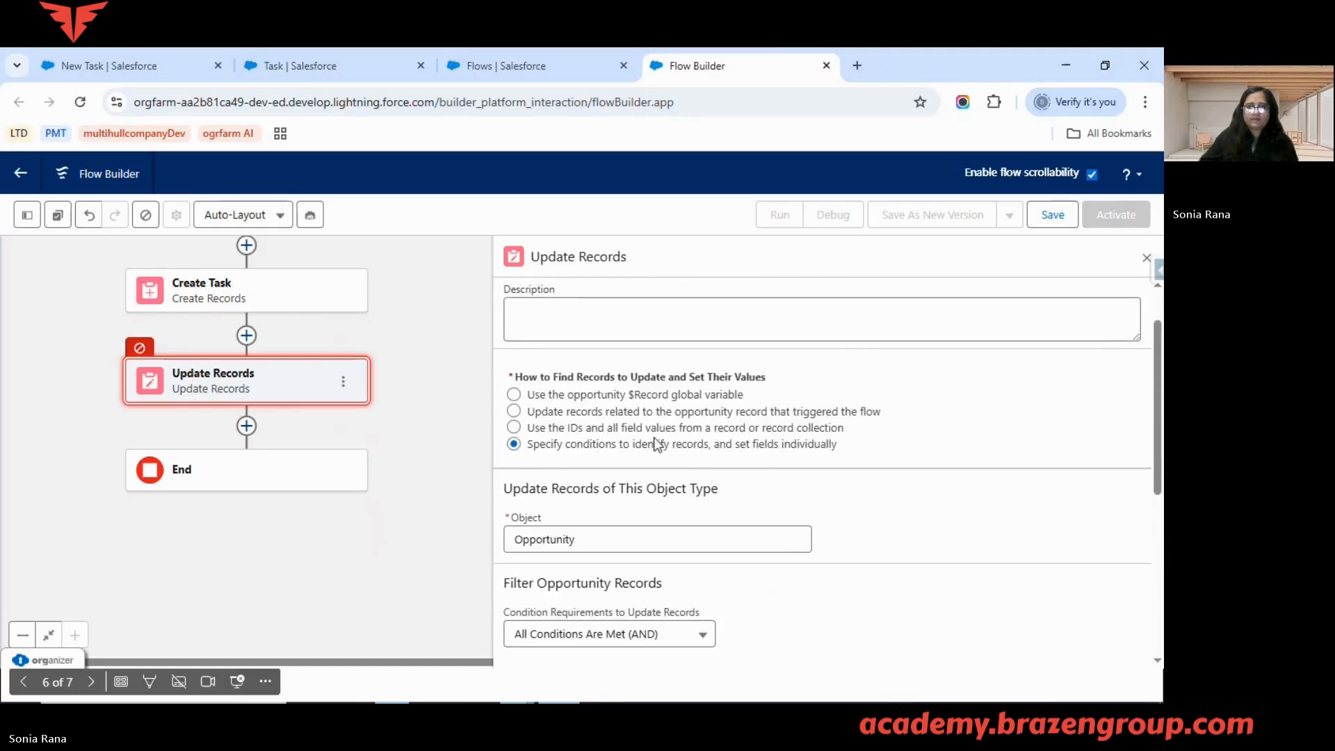
scroll(679, 480, down, 6)
scroll(842, 479, up, 1)
click(841, 479)
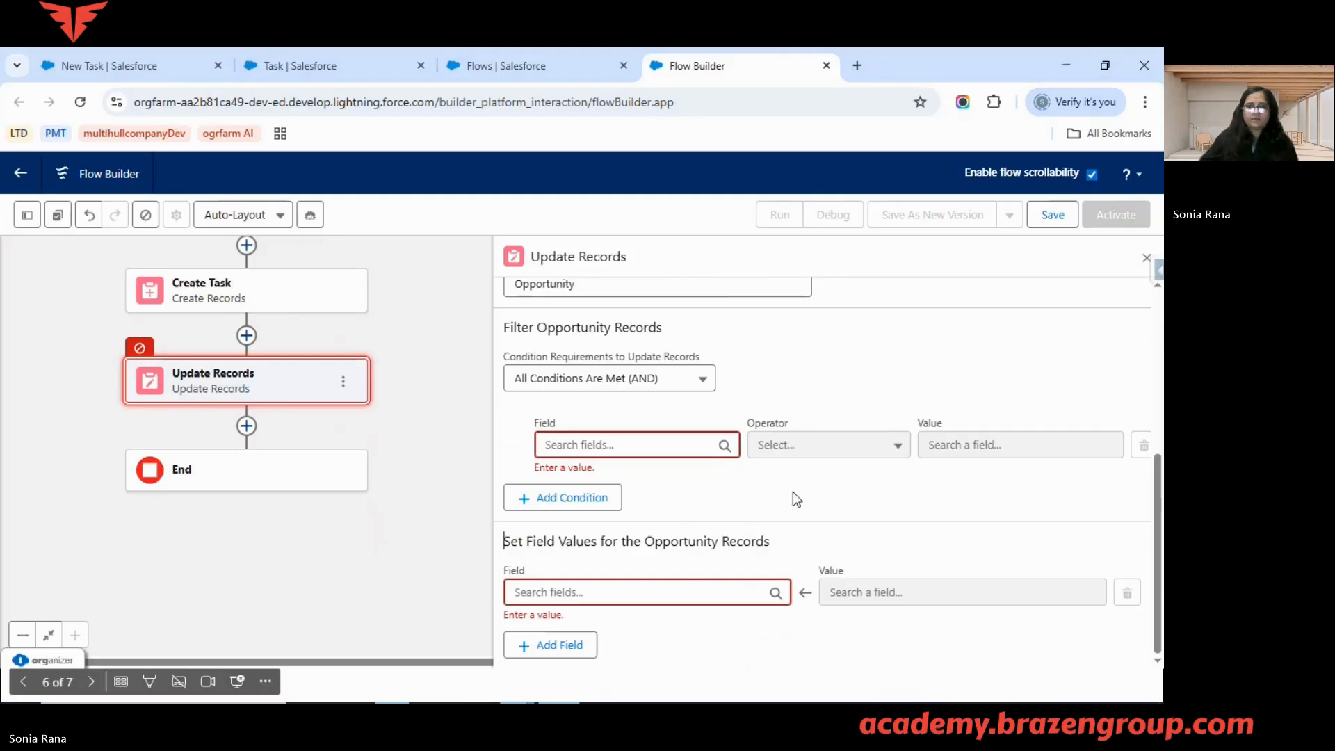
click(571, 596)
click(800, 532)
scroll(628, 430, up, 1)
scroll(624, 427, up, 2)
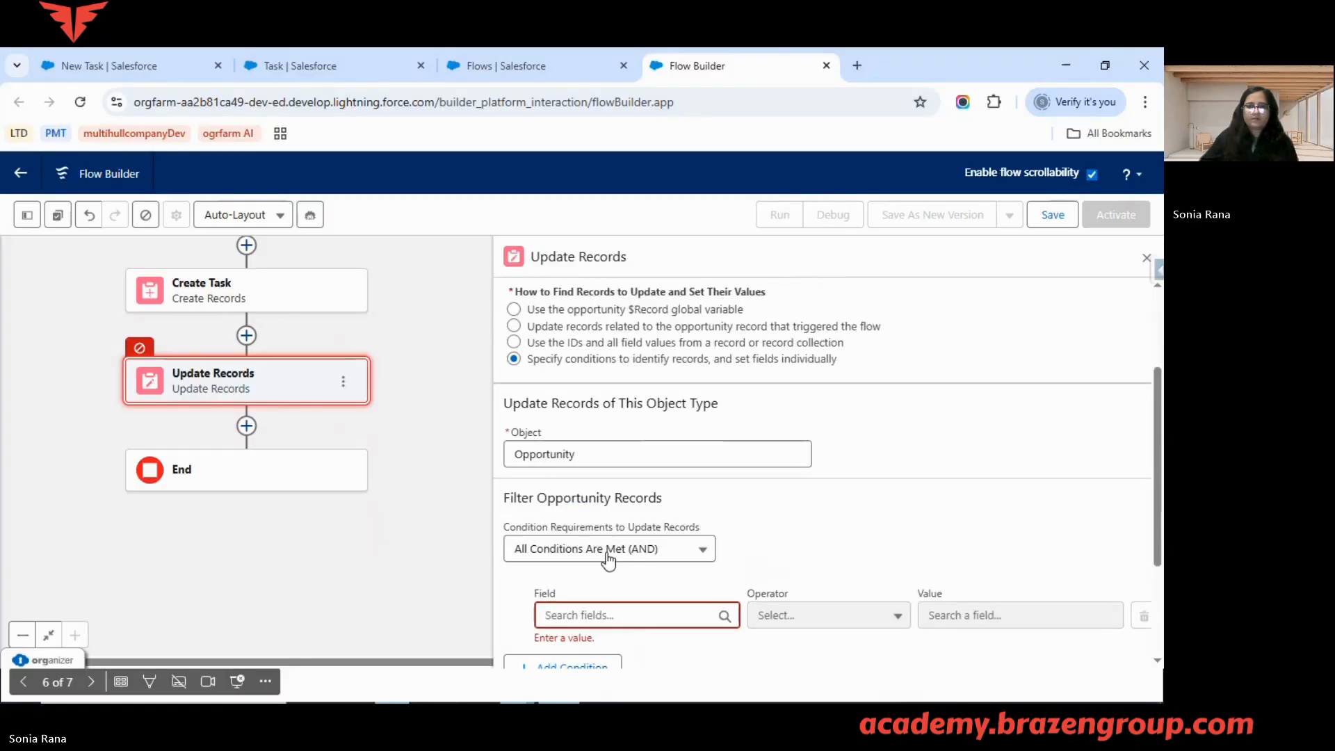
Make the Update Records element use the opportunity $Record global variable, with conditions kept at None—Always Update Record.
click(515, 342)
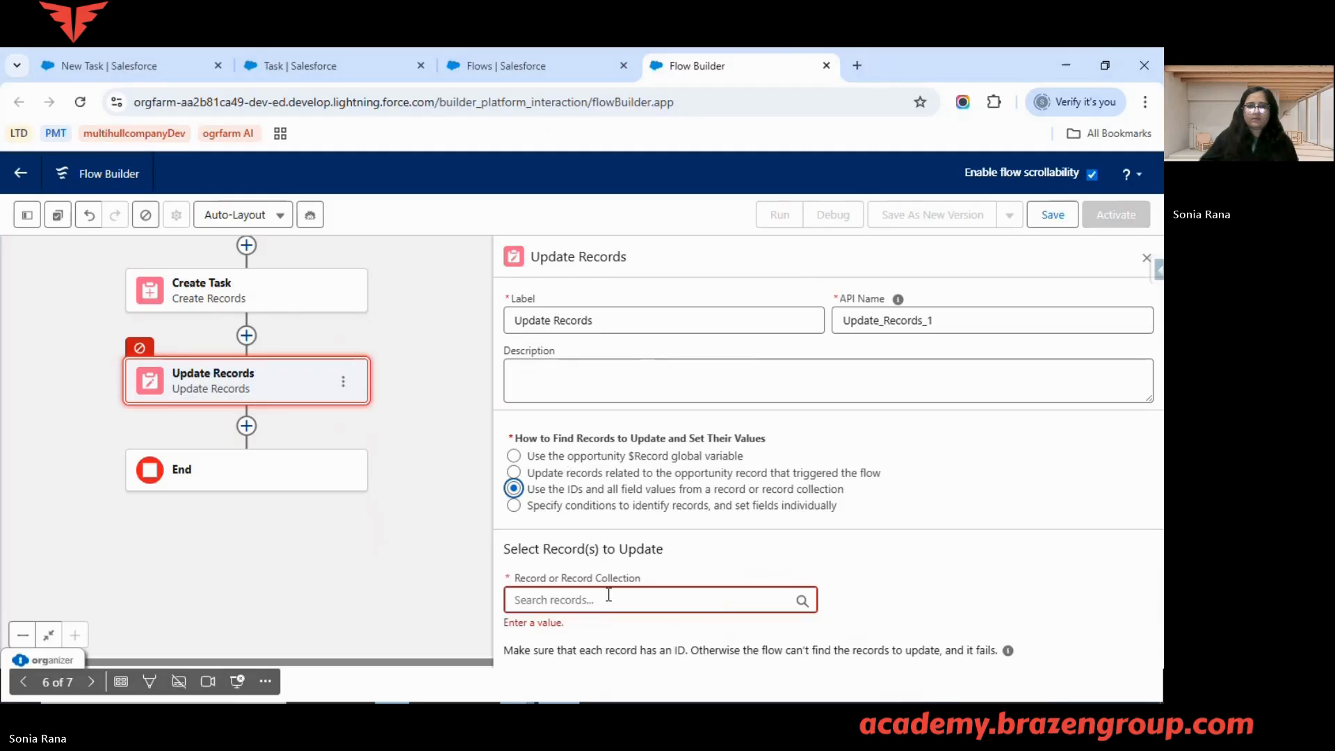
click(513, 473)
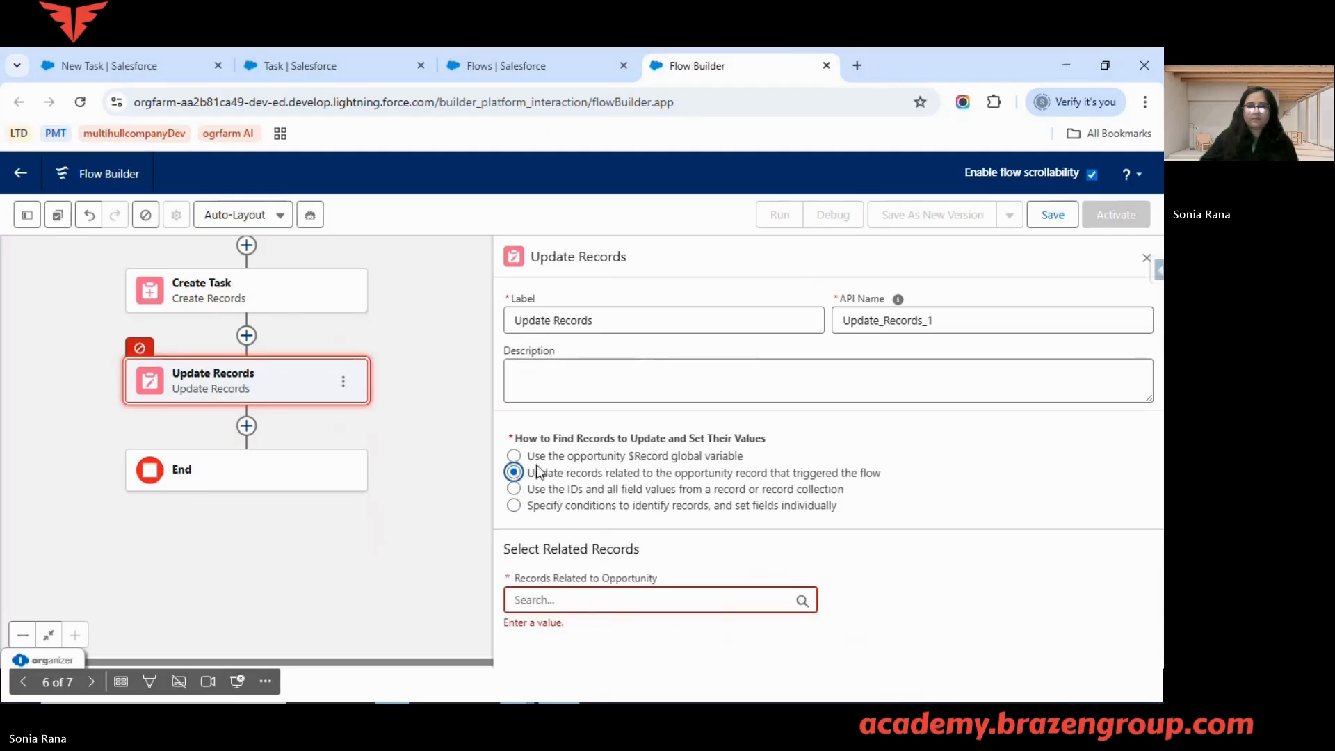
click(514, 456)
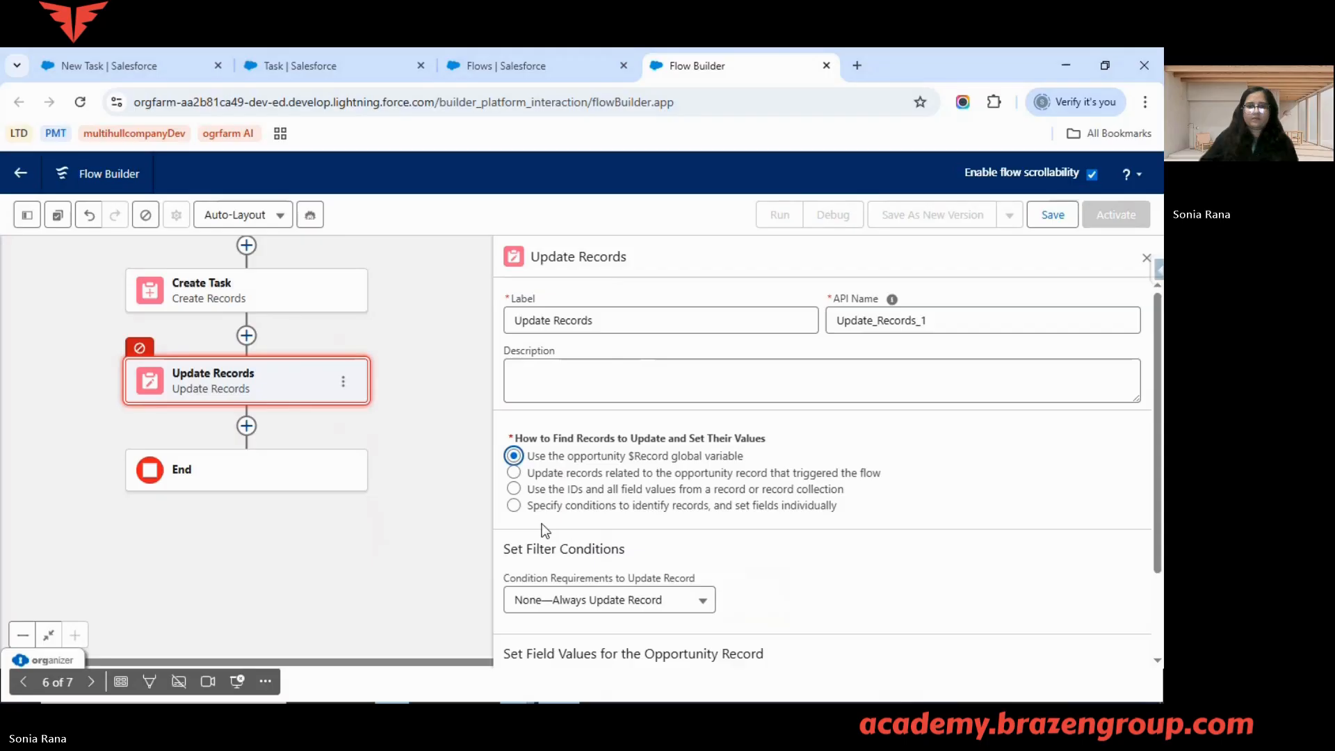
click(533, 604)
scroll(534, 606, down, 2)
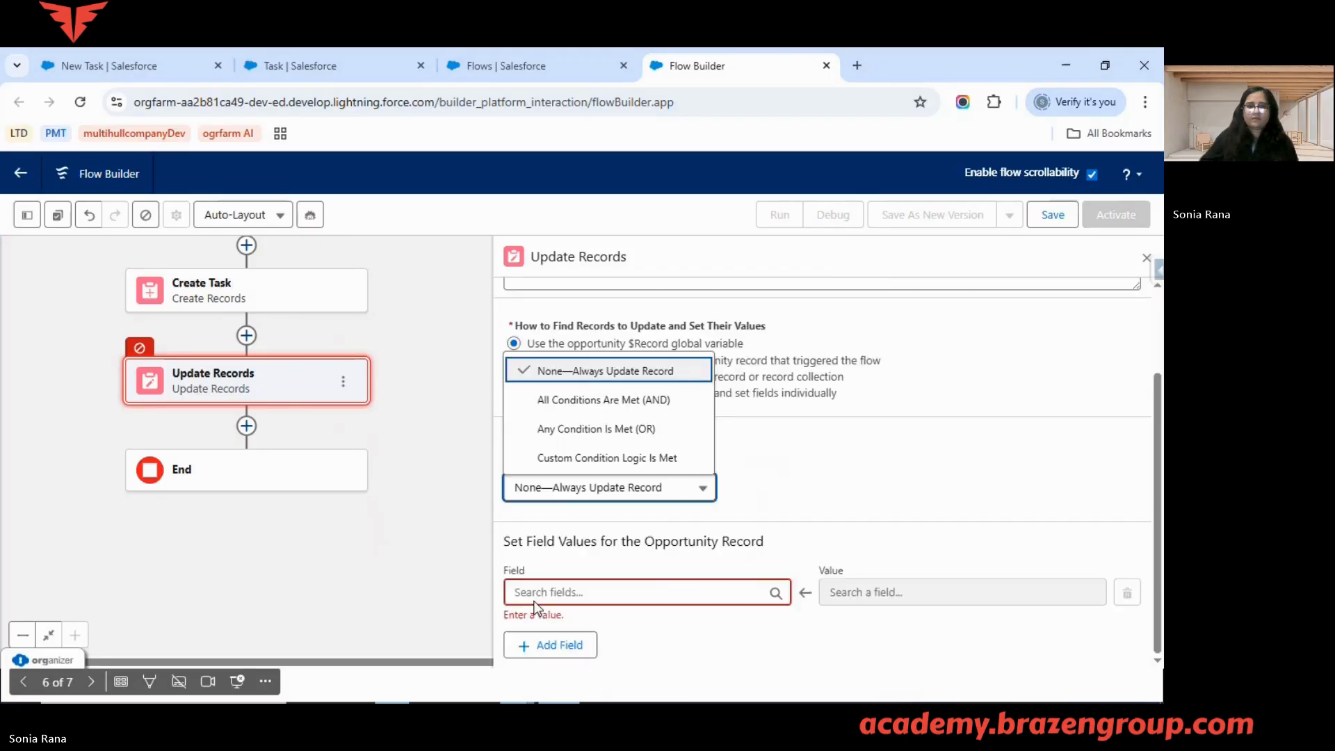
click(569, 564)
scroll(614, 528, up, 1)
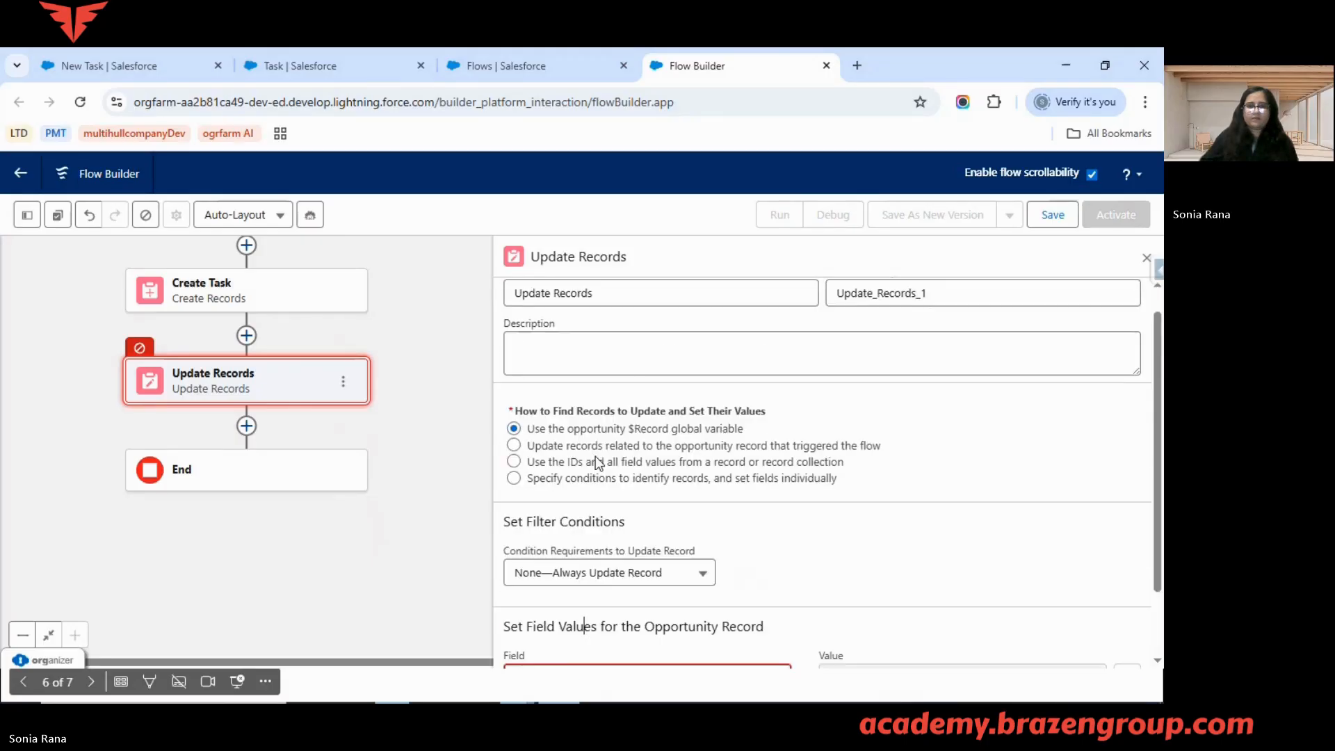
Set the opportunity record's Task created field to the global constant True.
drag(626, 427, 744, 428)
scroll(745, 446, down, 1)
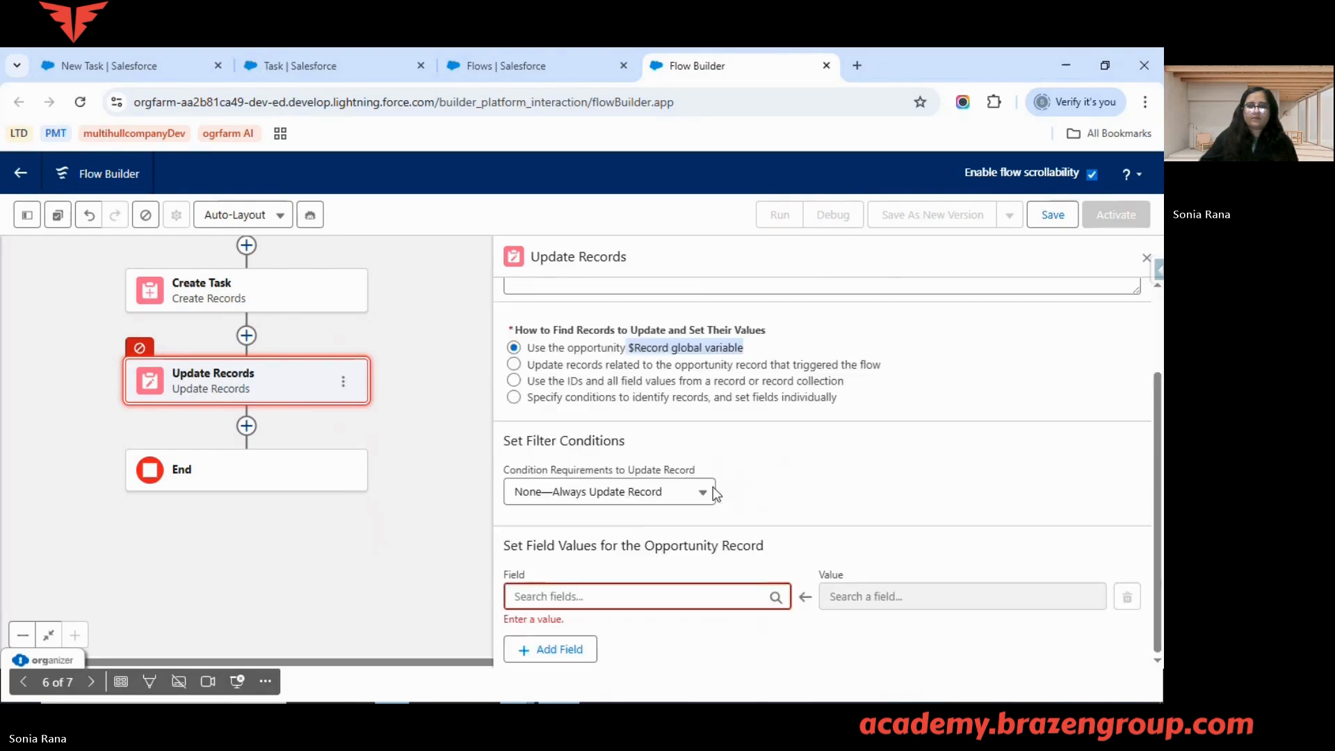
click(585, 597)
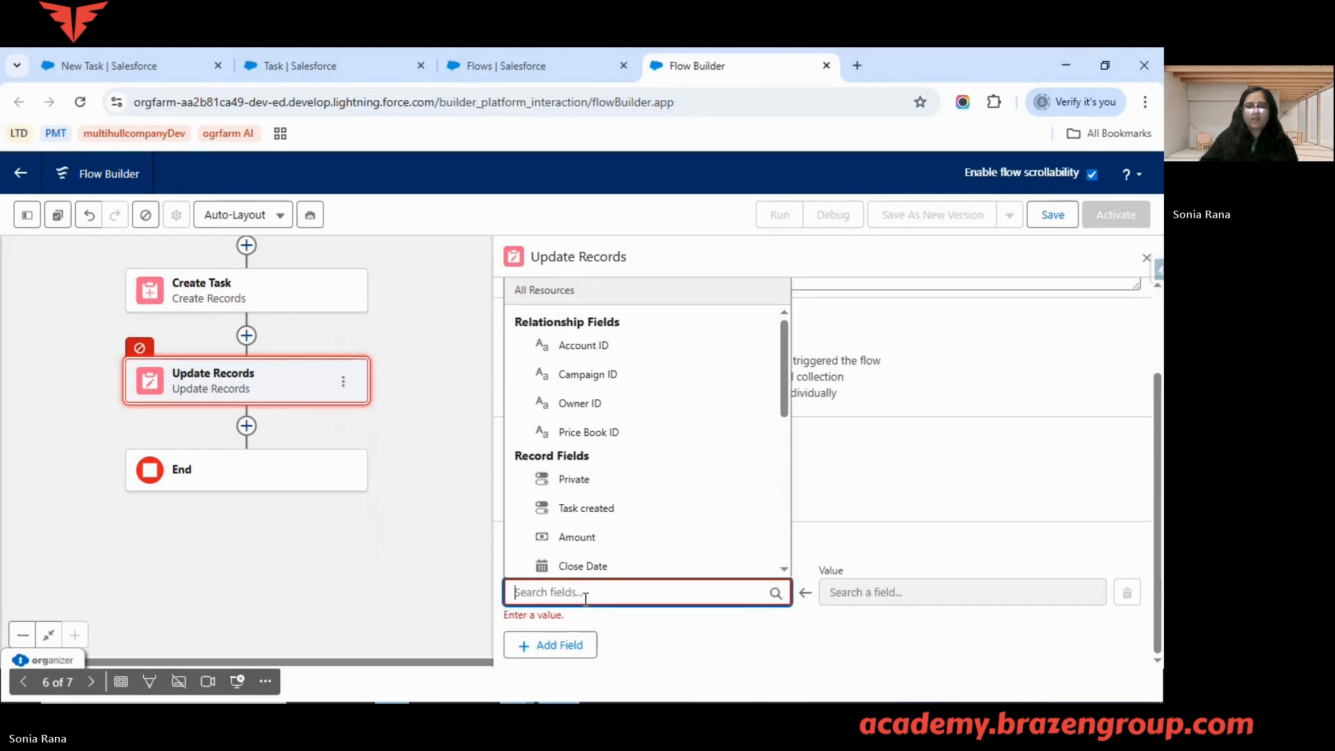
click(591, 508)
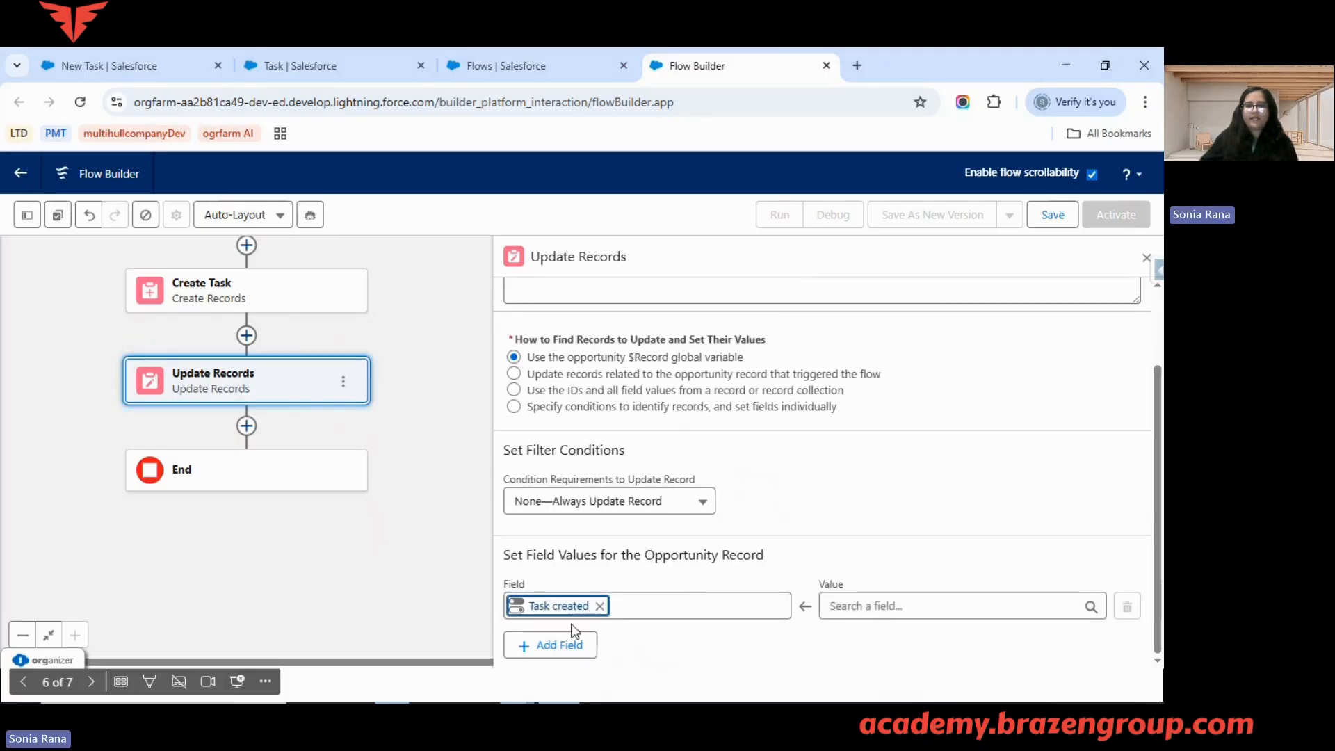
click(897, 608)
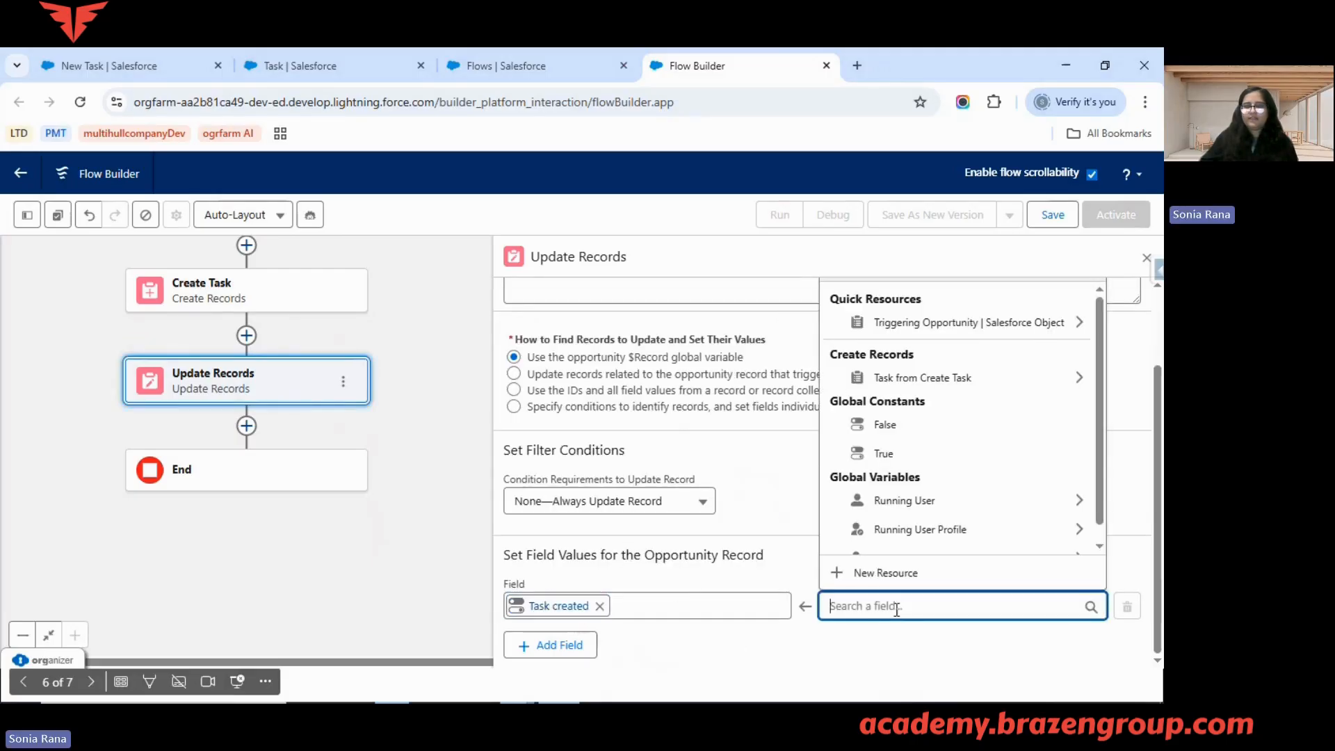
text(Tr)
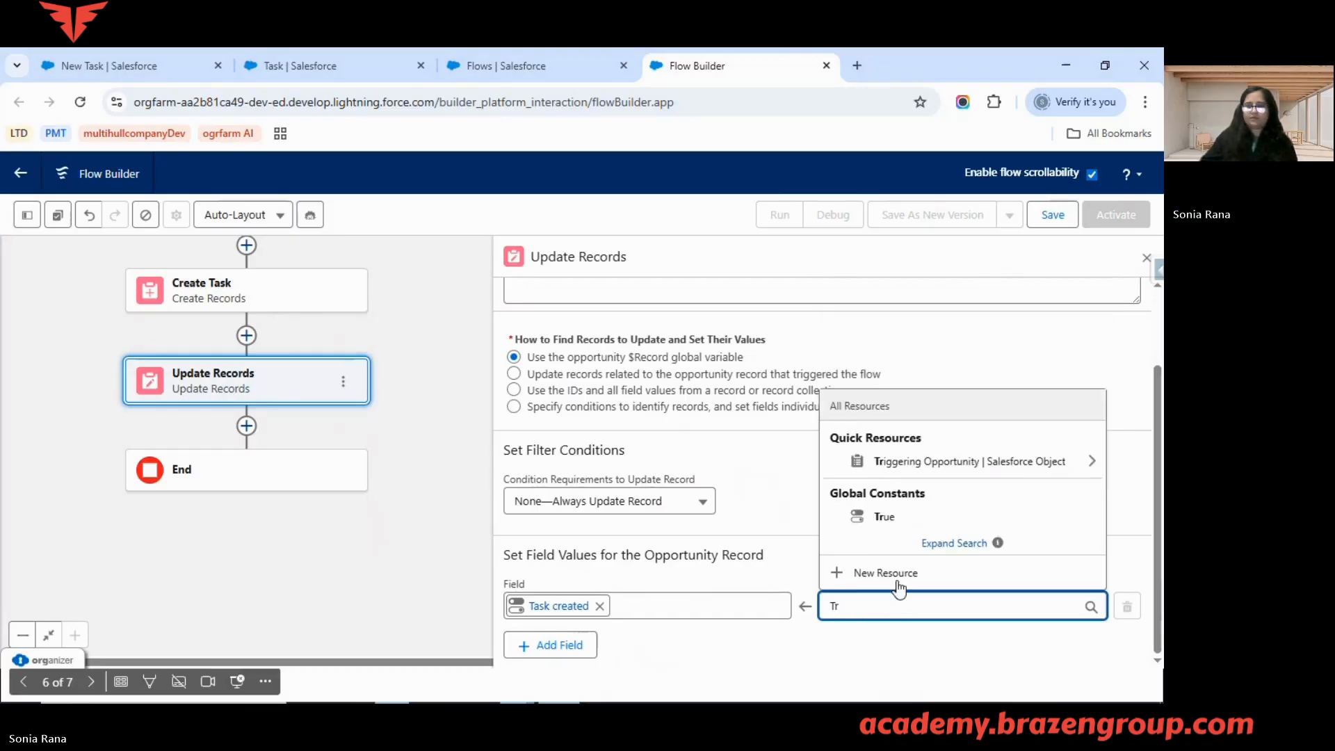
click(887, 517)
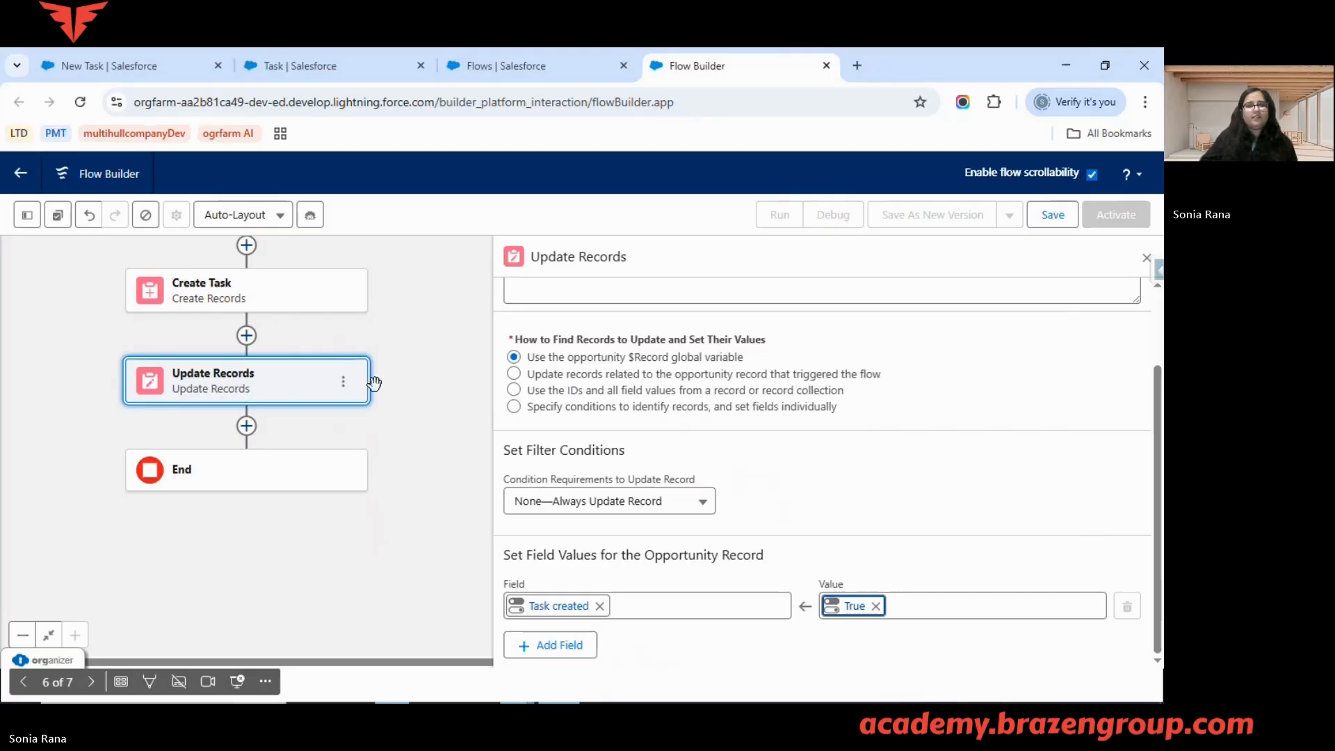
Save the flow with the label Create Task for the open opportunities and an API name.
scroll(379, 452, up, 4)
scroll(386, 496, down, 3)
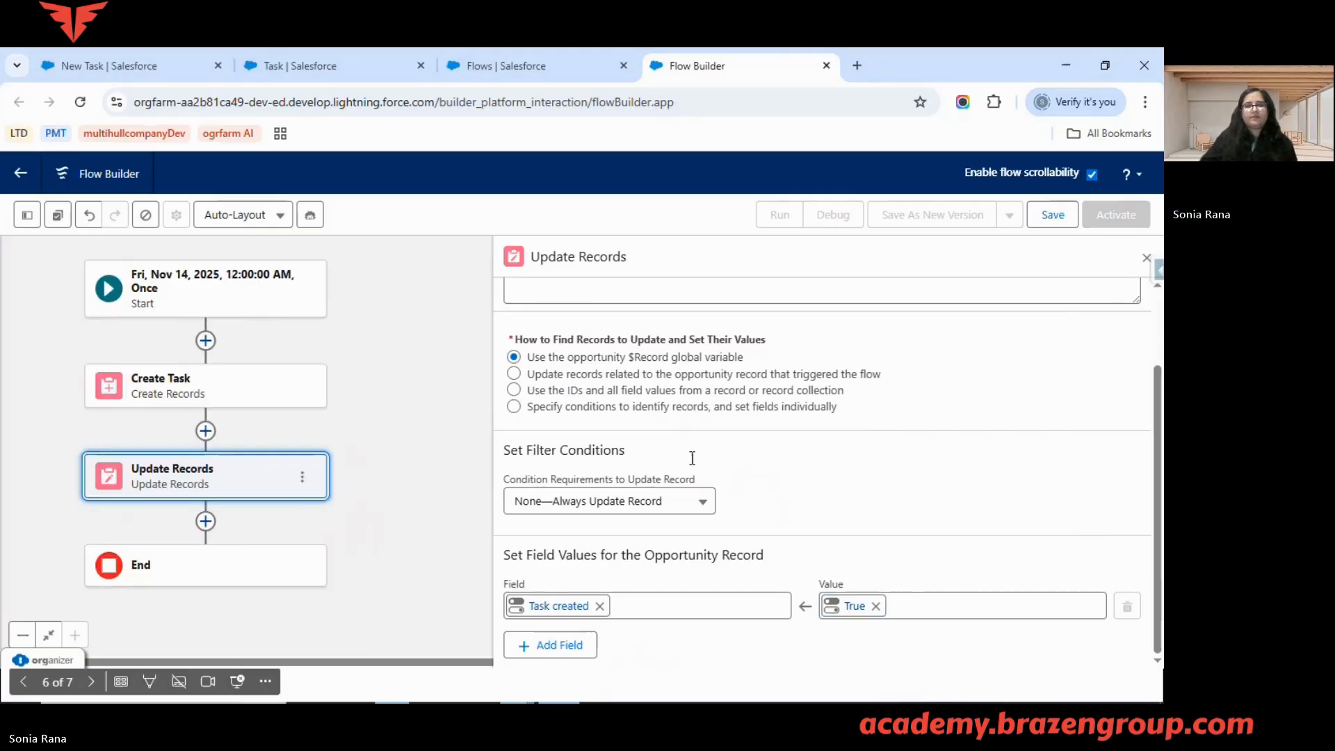
click(1053, 215)
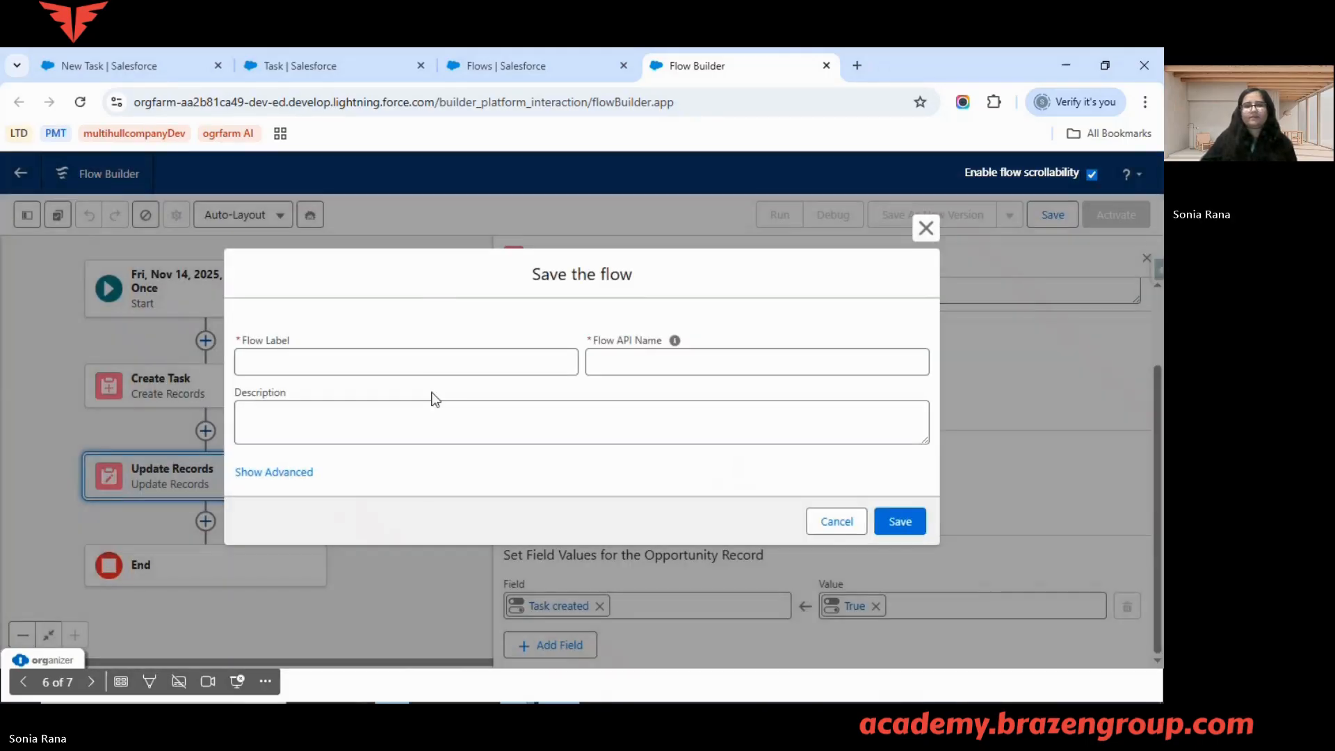
click(425, 358)
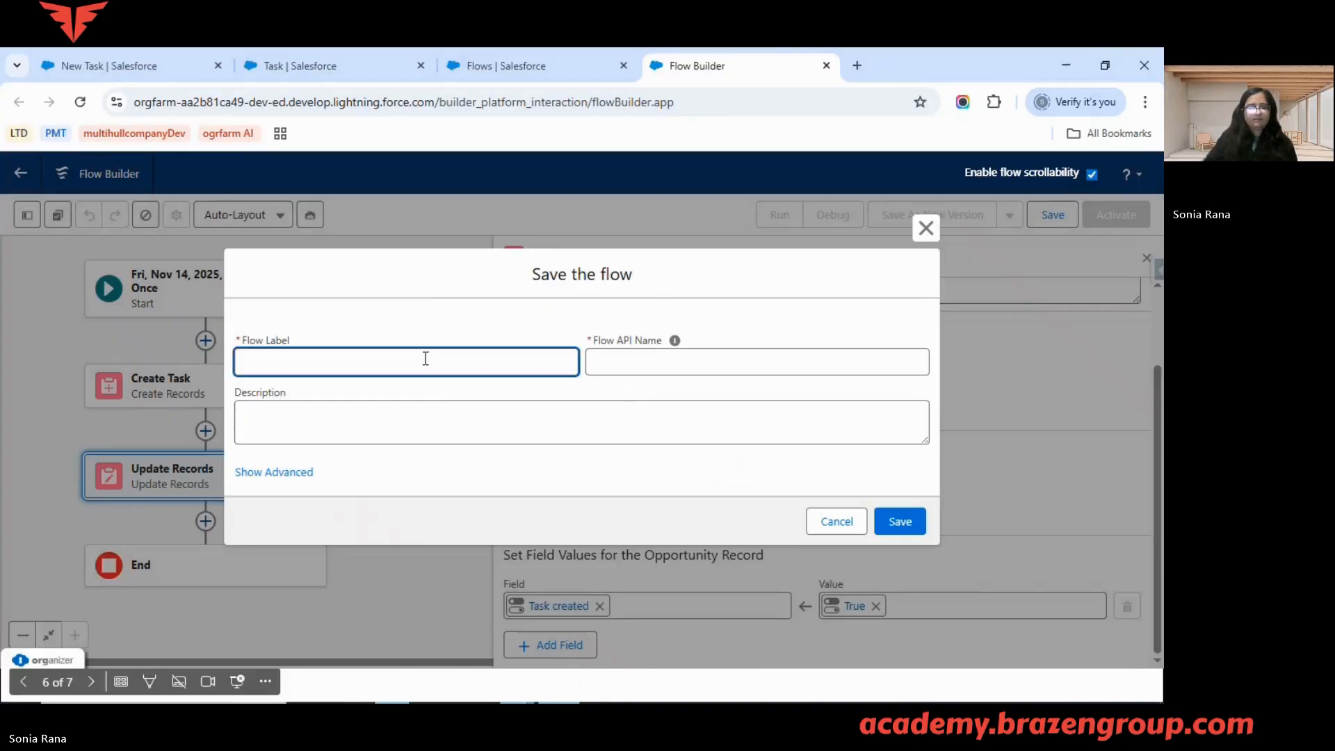
text(Cr)
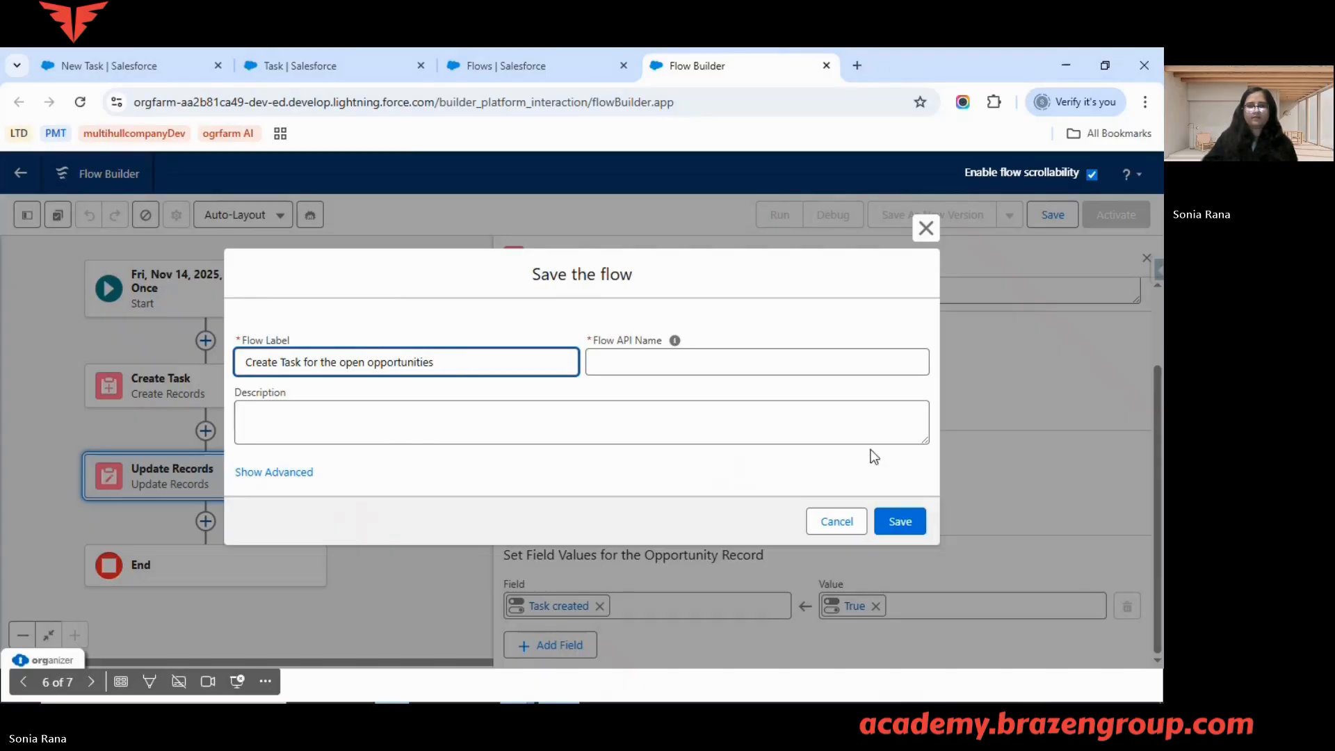
click(700, 362)
click(902, 521)
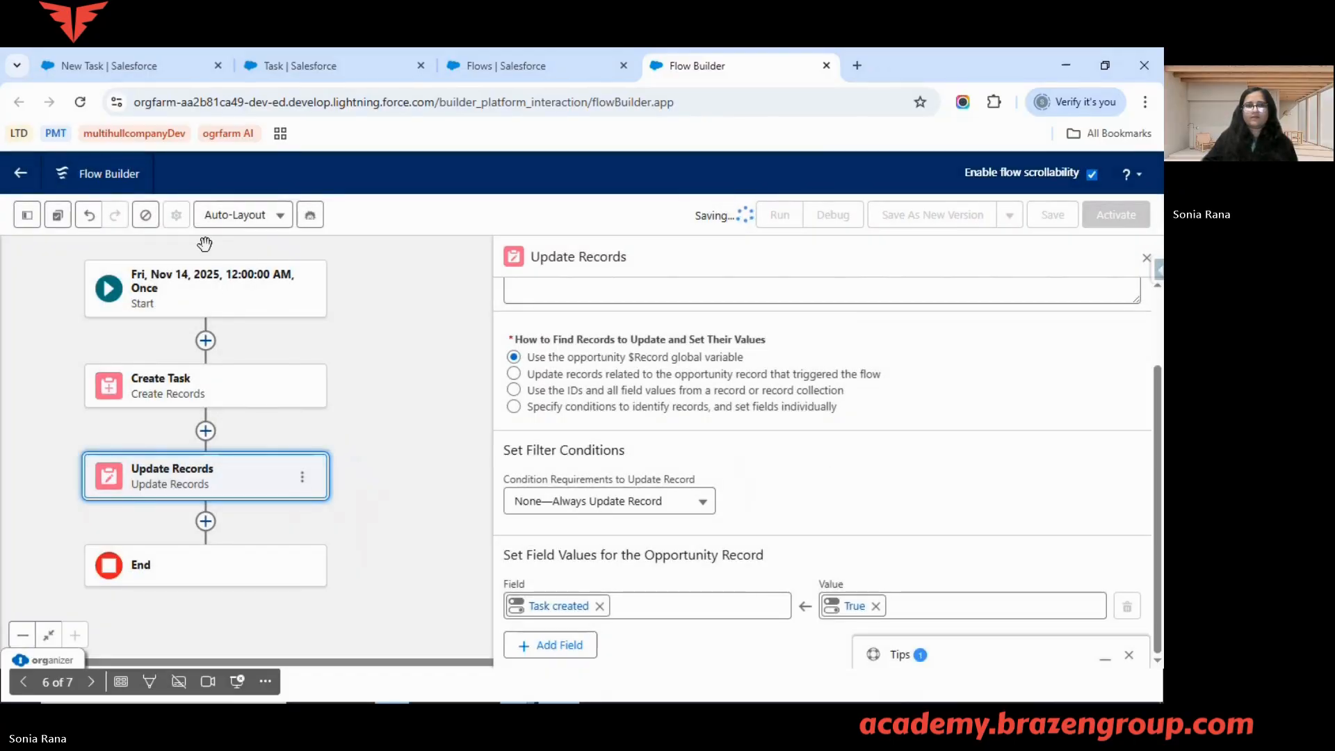
In the open New Task form, set the subject to Call and the due date to 11/14/2025.
click(17, 65)
click(75, 57)
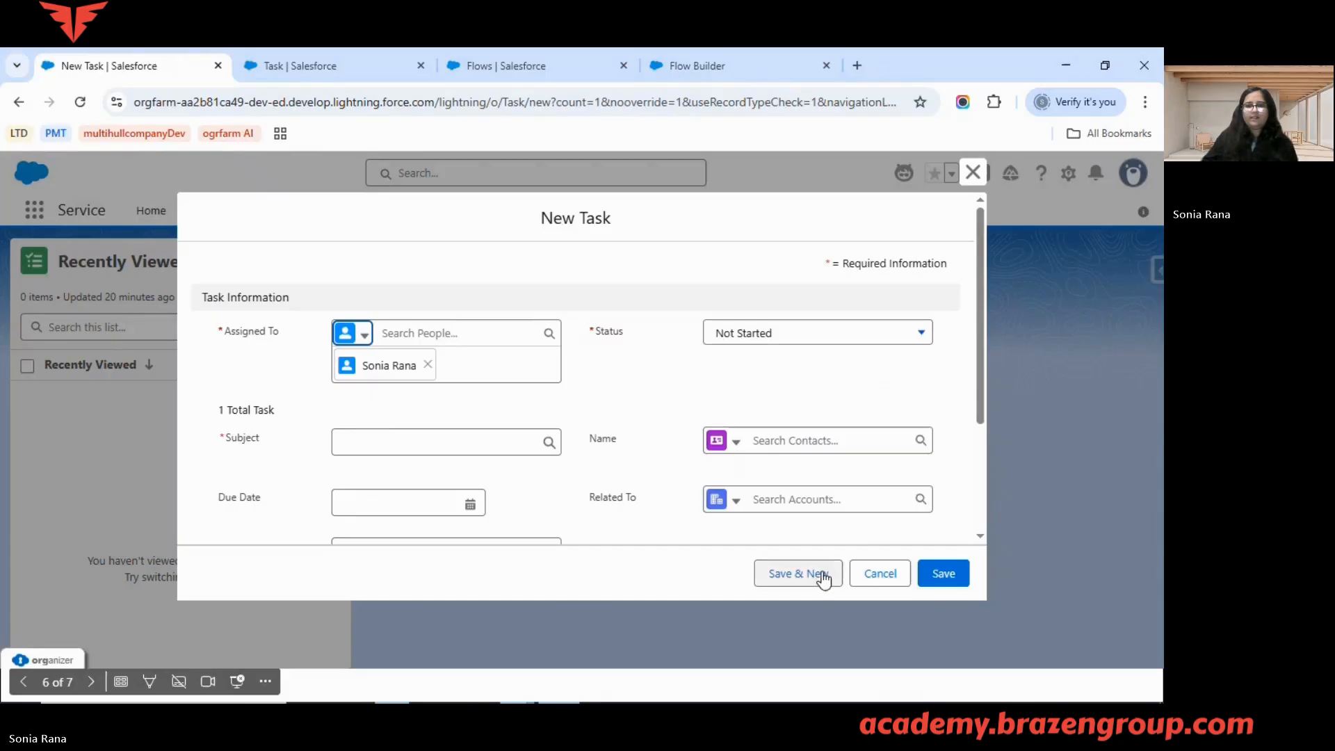
click(386, 437)
click(400, 505)
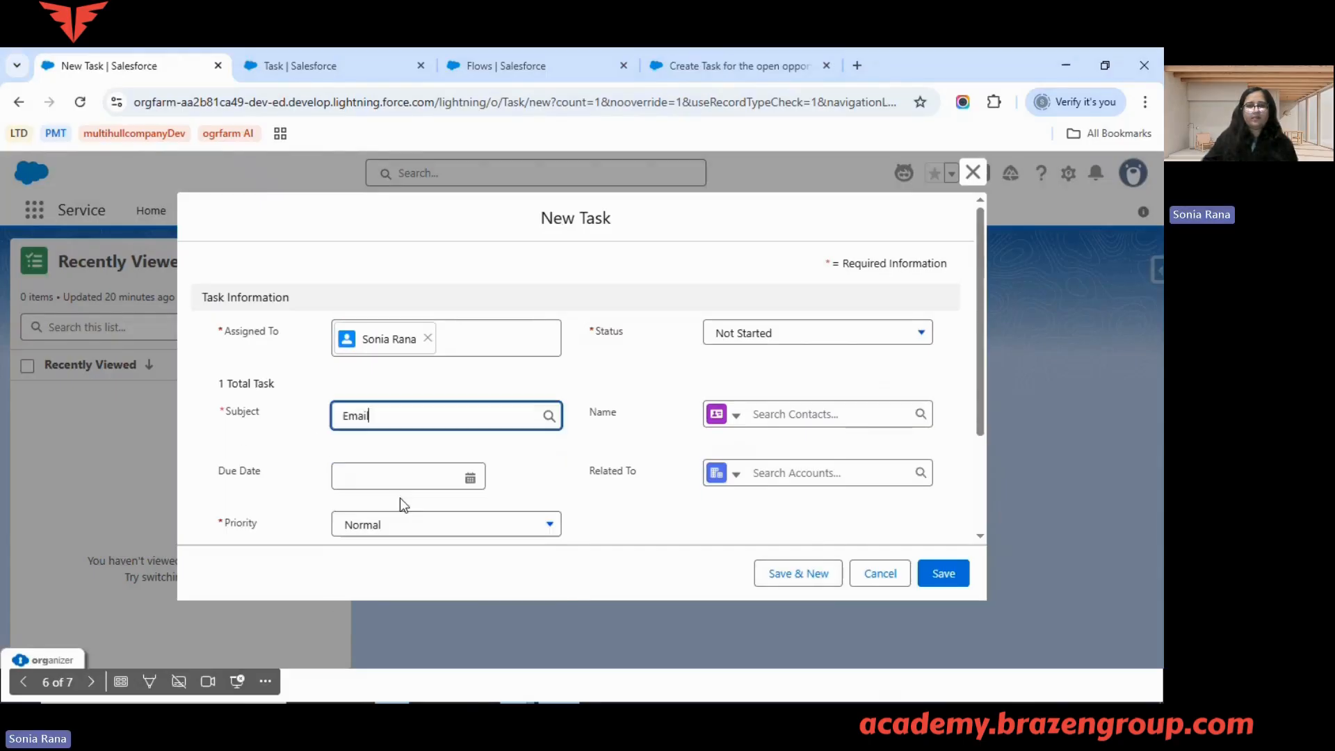
click(389, 475)
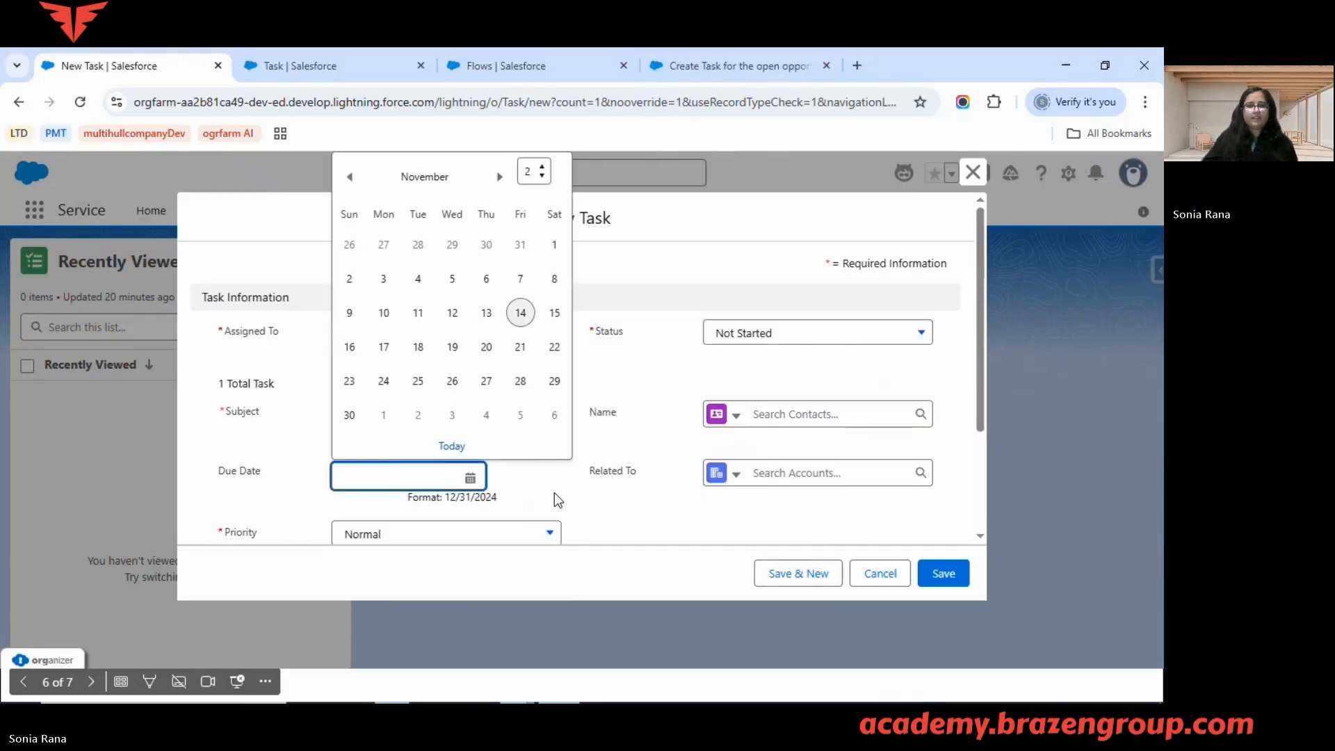
click(419, 415)
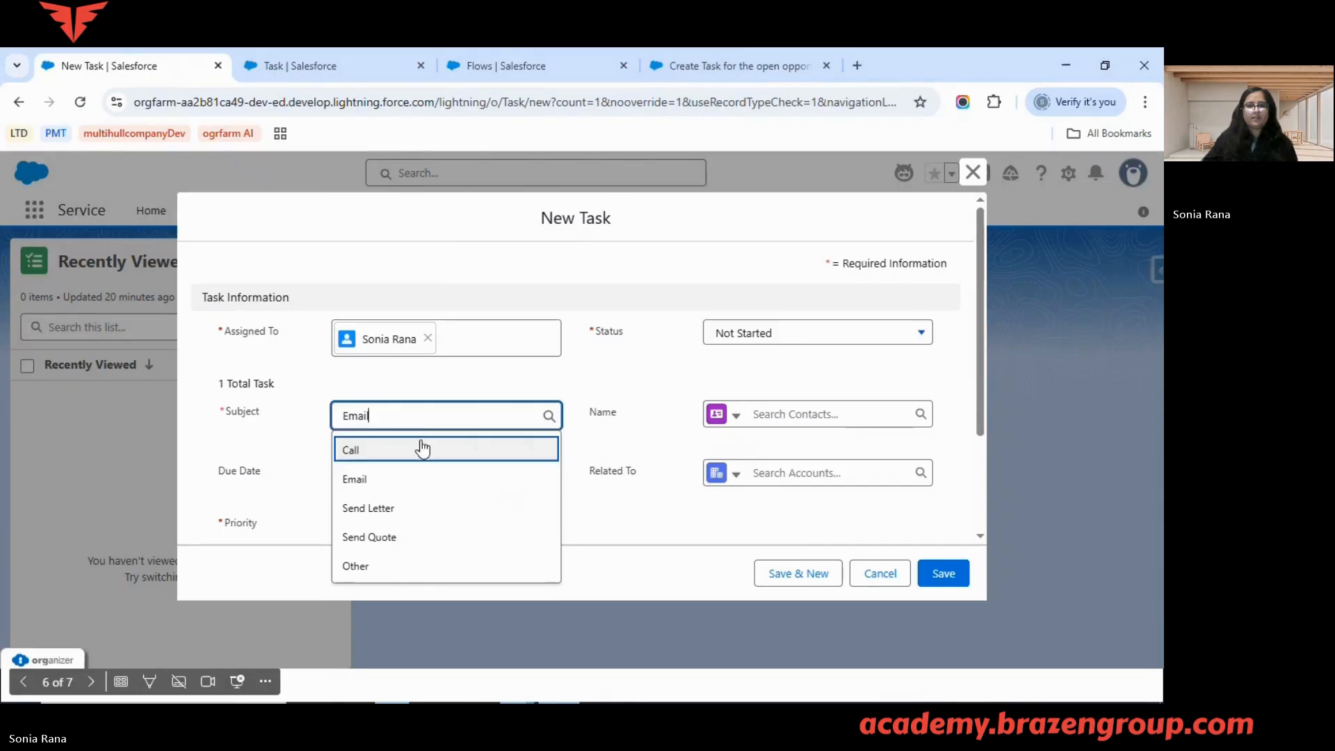
click(417, 449)
click(404, 475)
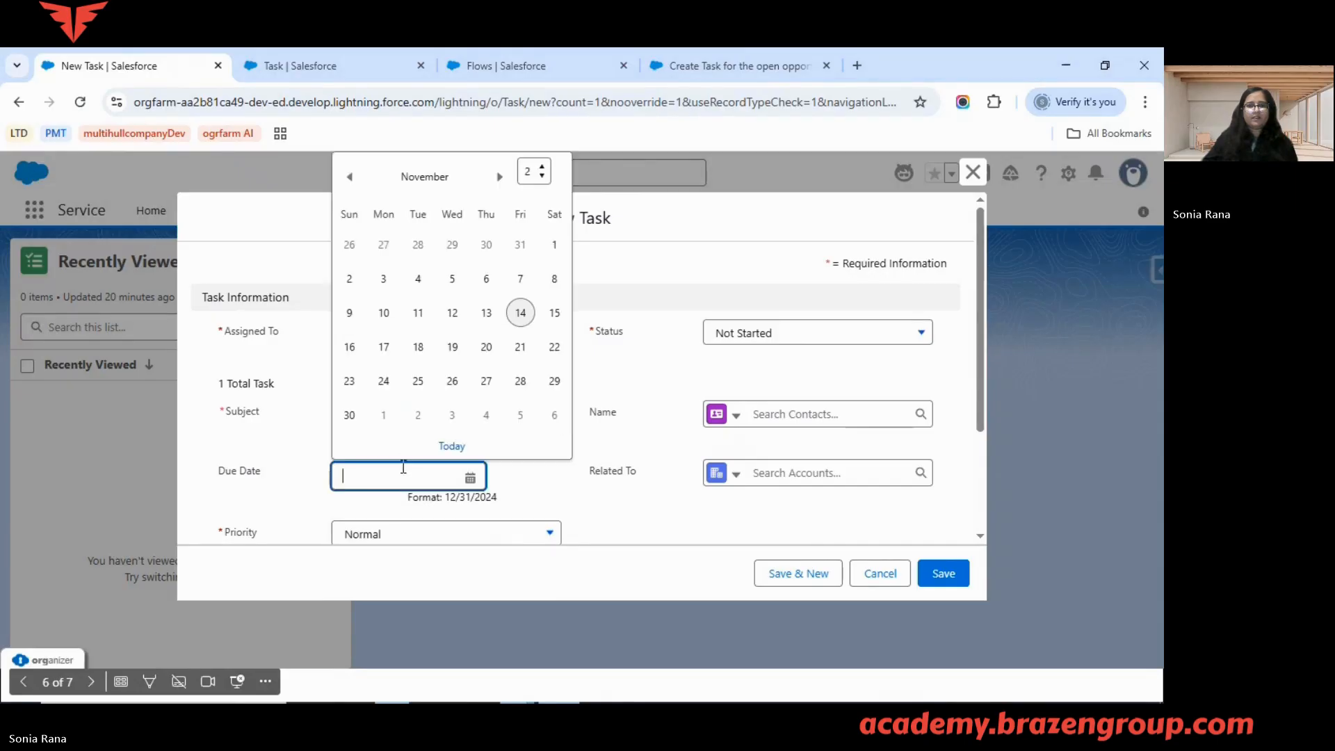
click(521, 313)
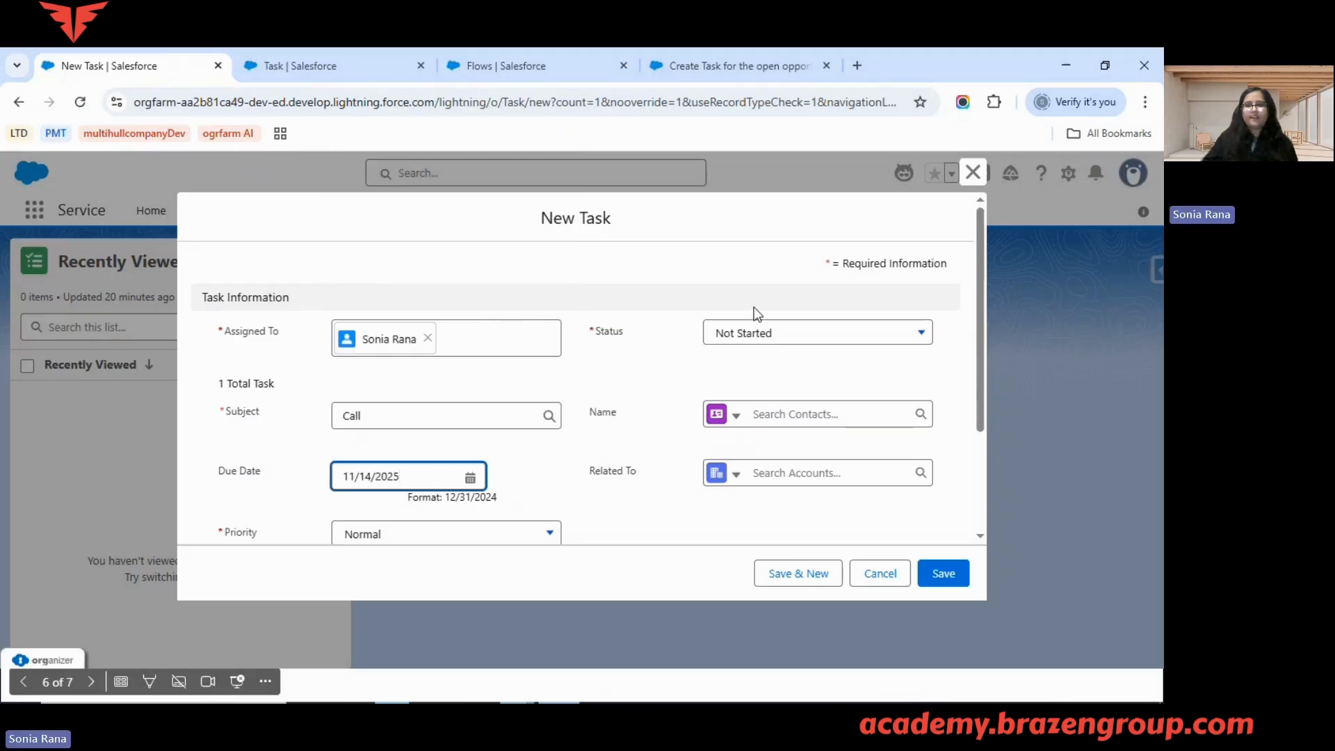
Try to complete the task with a contact, the Brazen group account and the comment "Task comments".
click(792, 412)
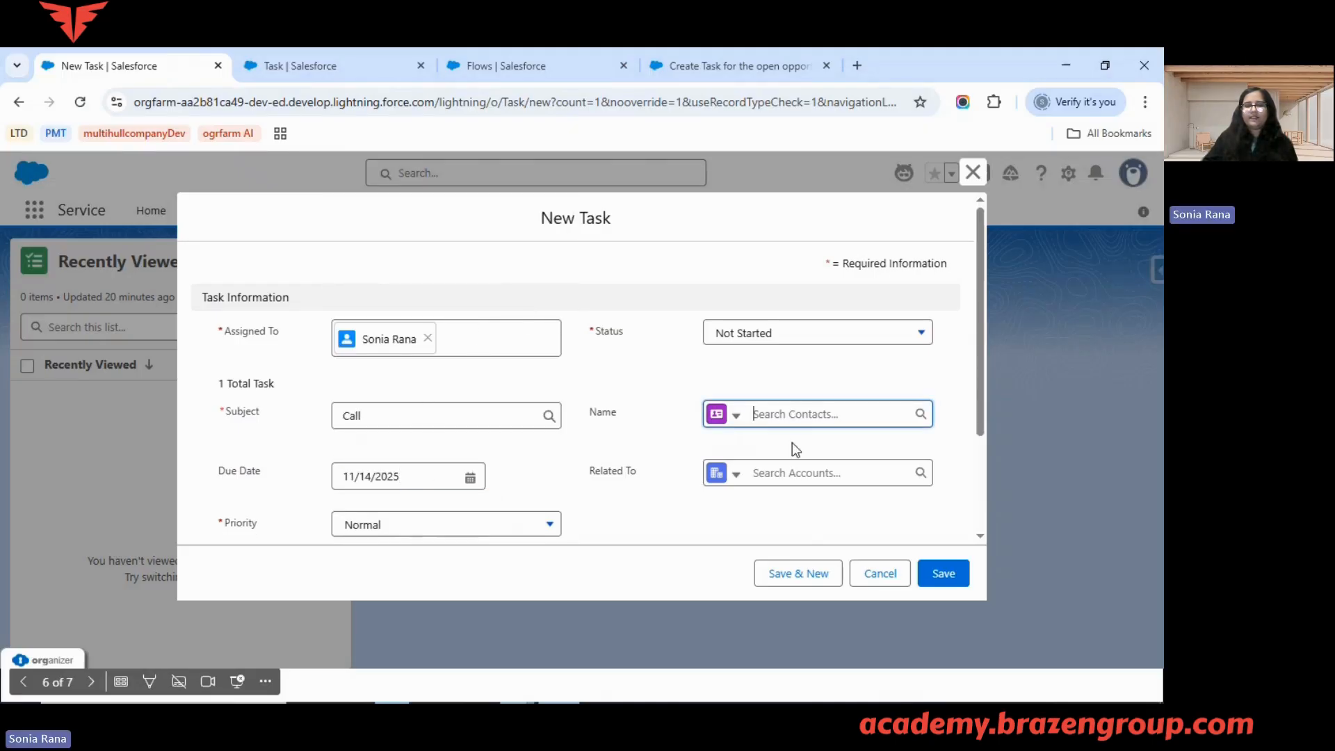
click(774, 459)
click(772, 477)
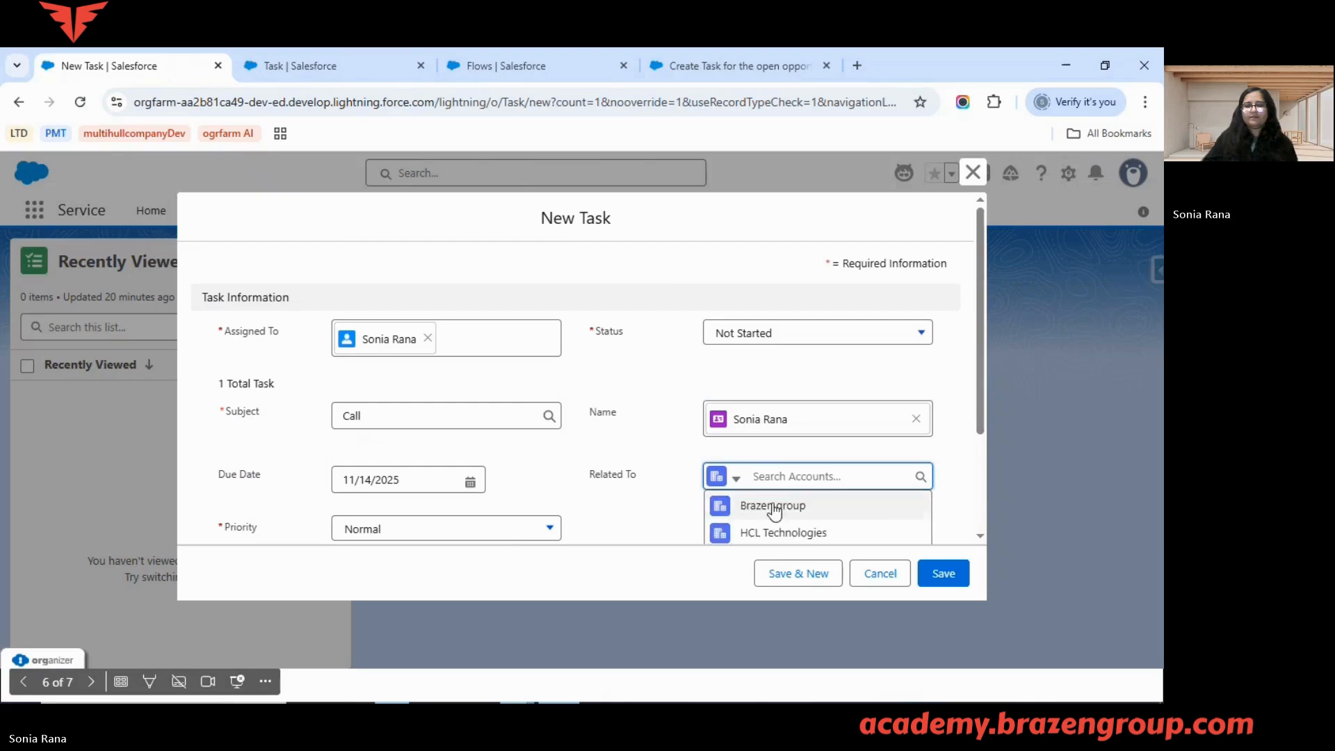
click(772, 508)
scroll(557, 490, down, 2)
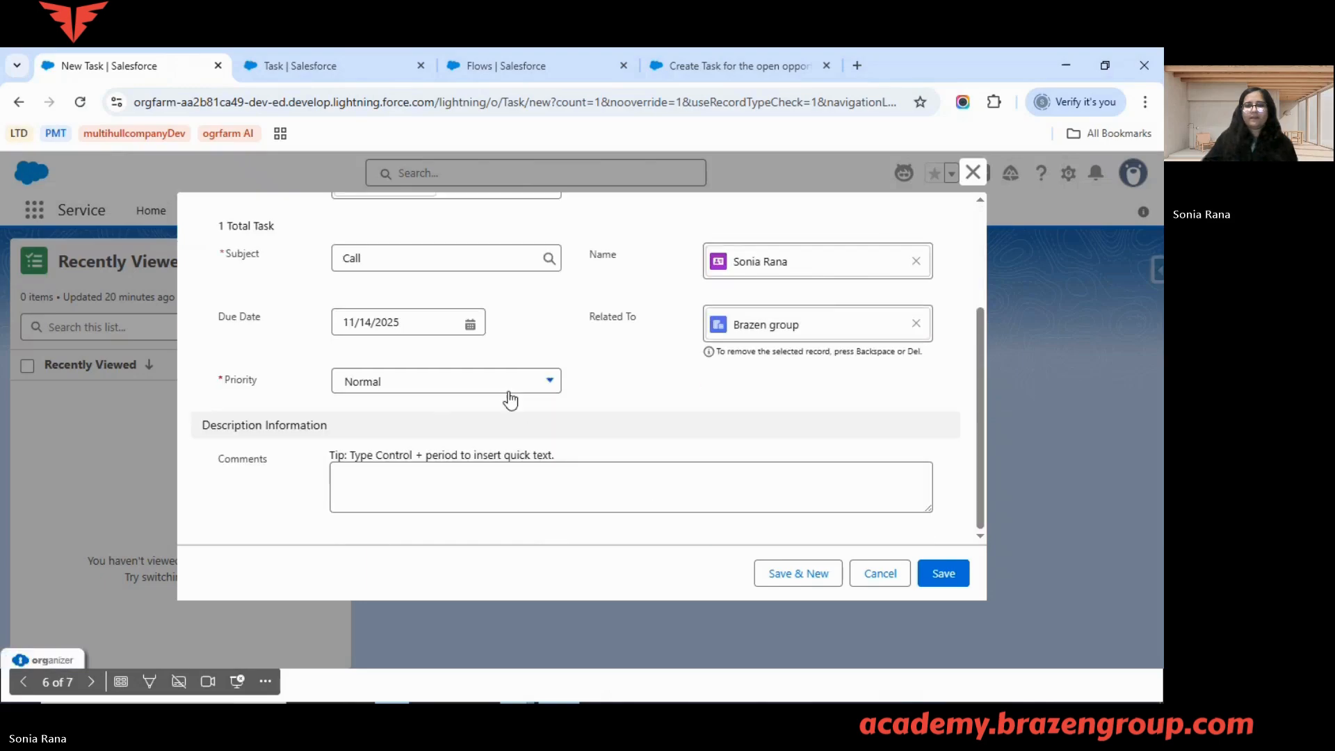
click(495, 498)
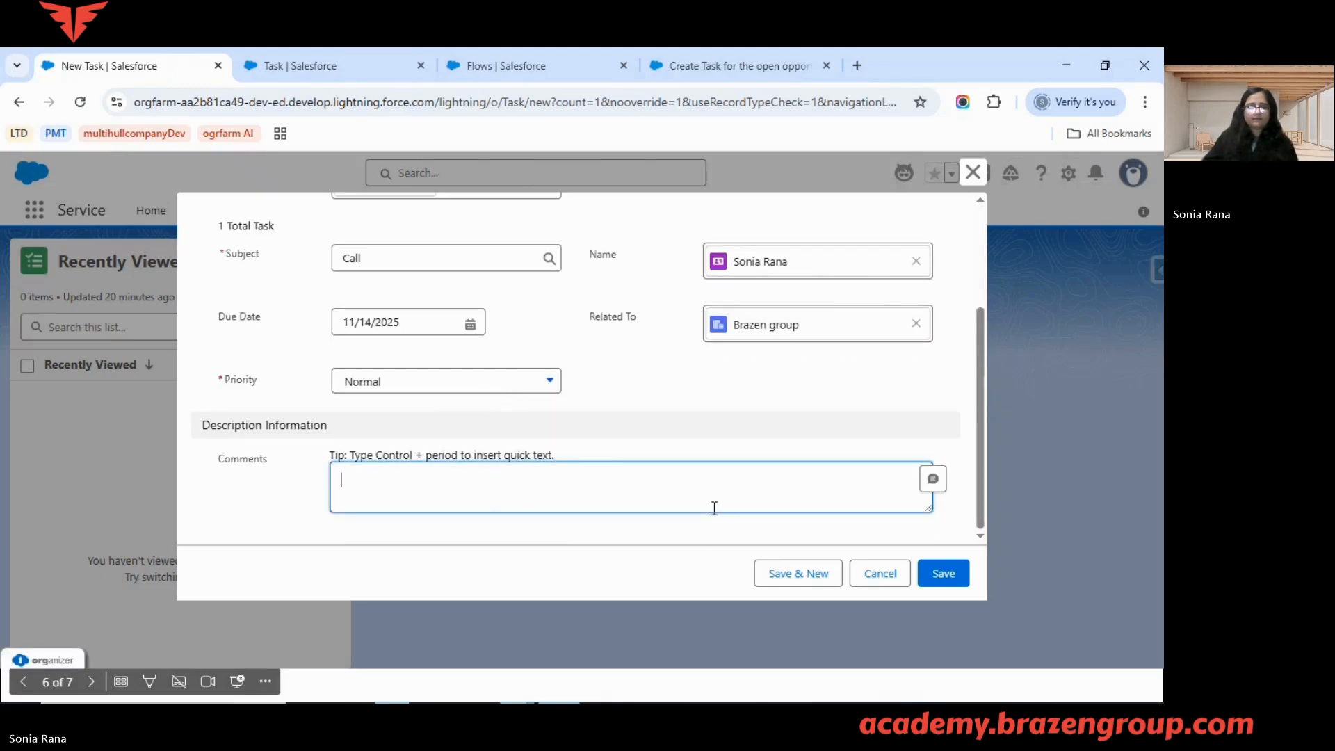
text(Task comments)
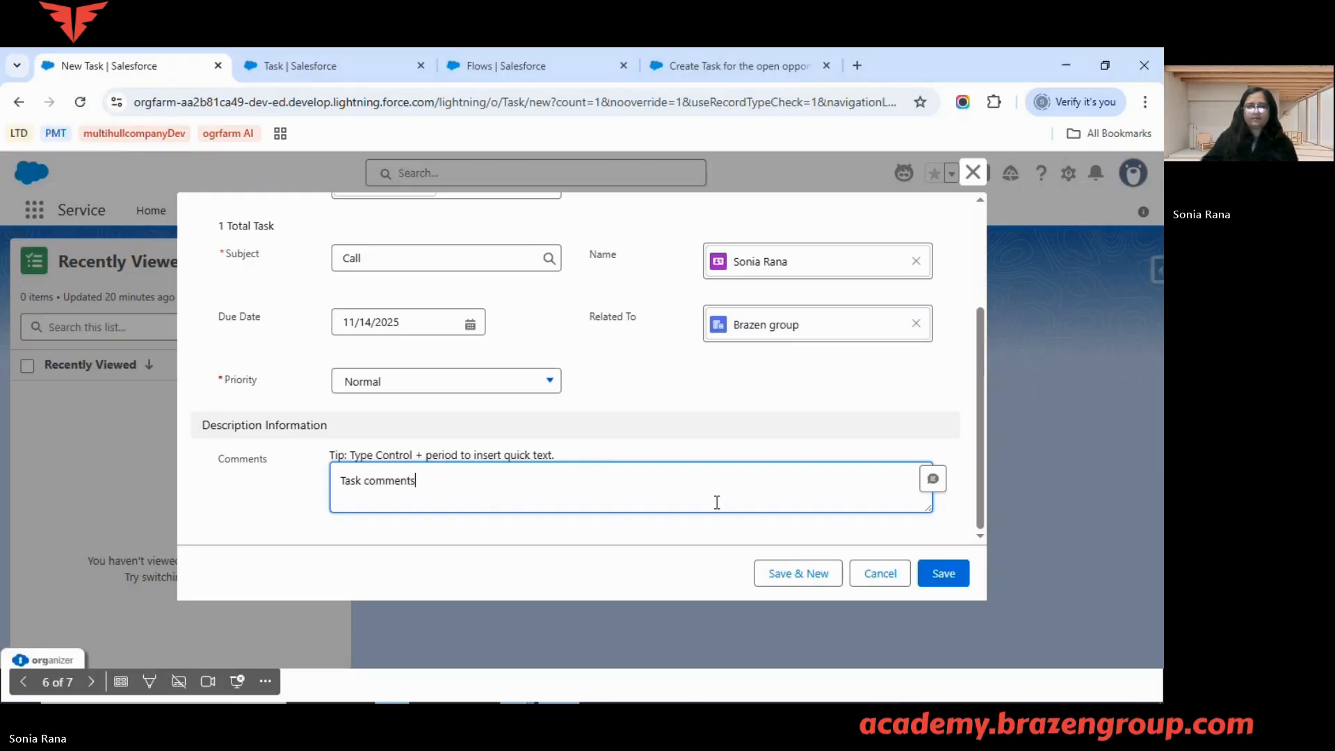
click(908, 584)
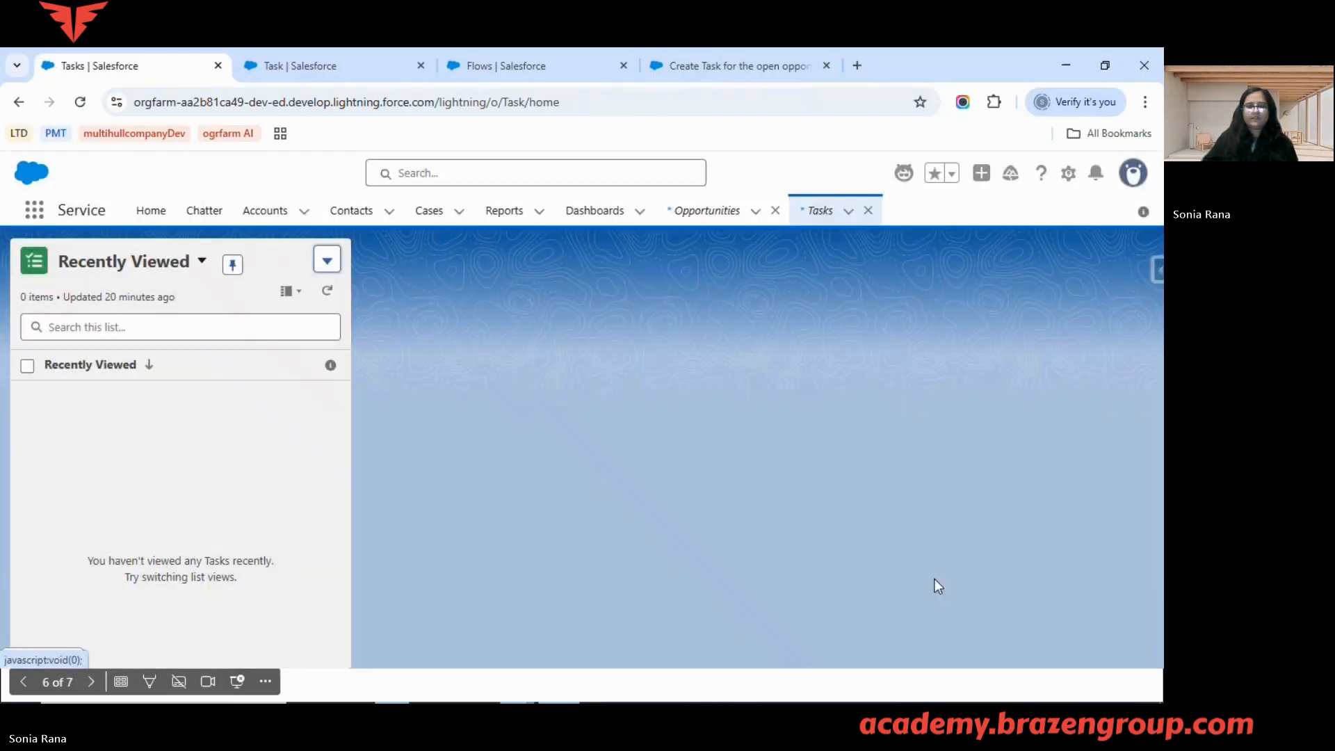
Start a new task with the subject Call, linked to a contact and related to the Brazen group account.
click(327, 262)
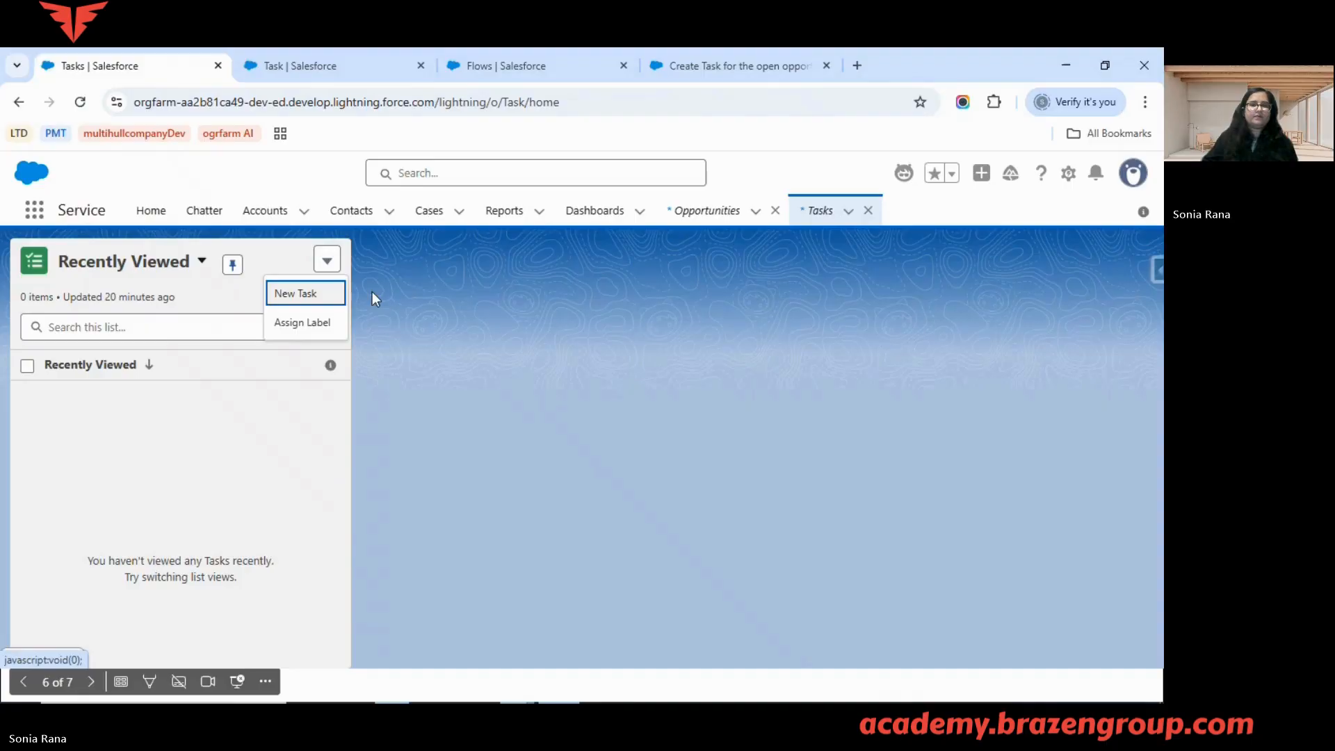
click(324, 292)
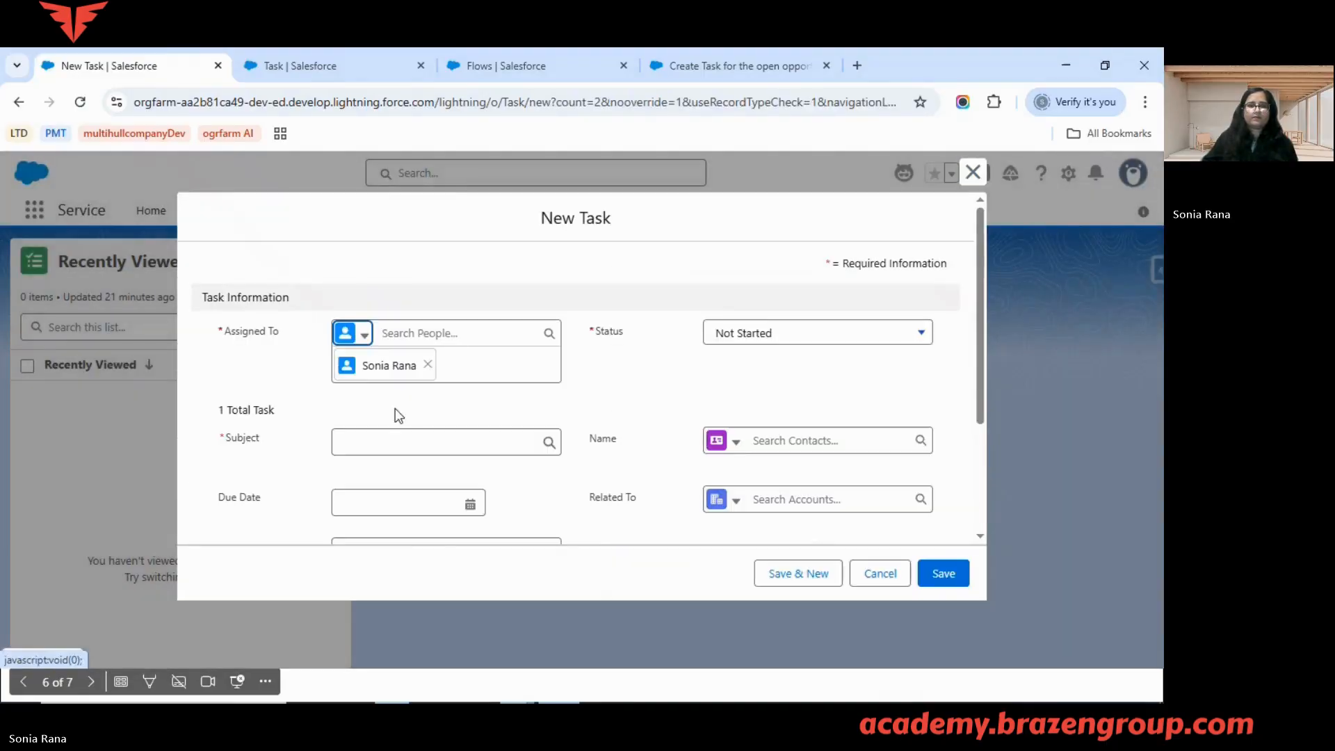
click(403, 429)
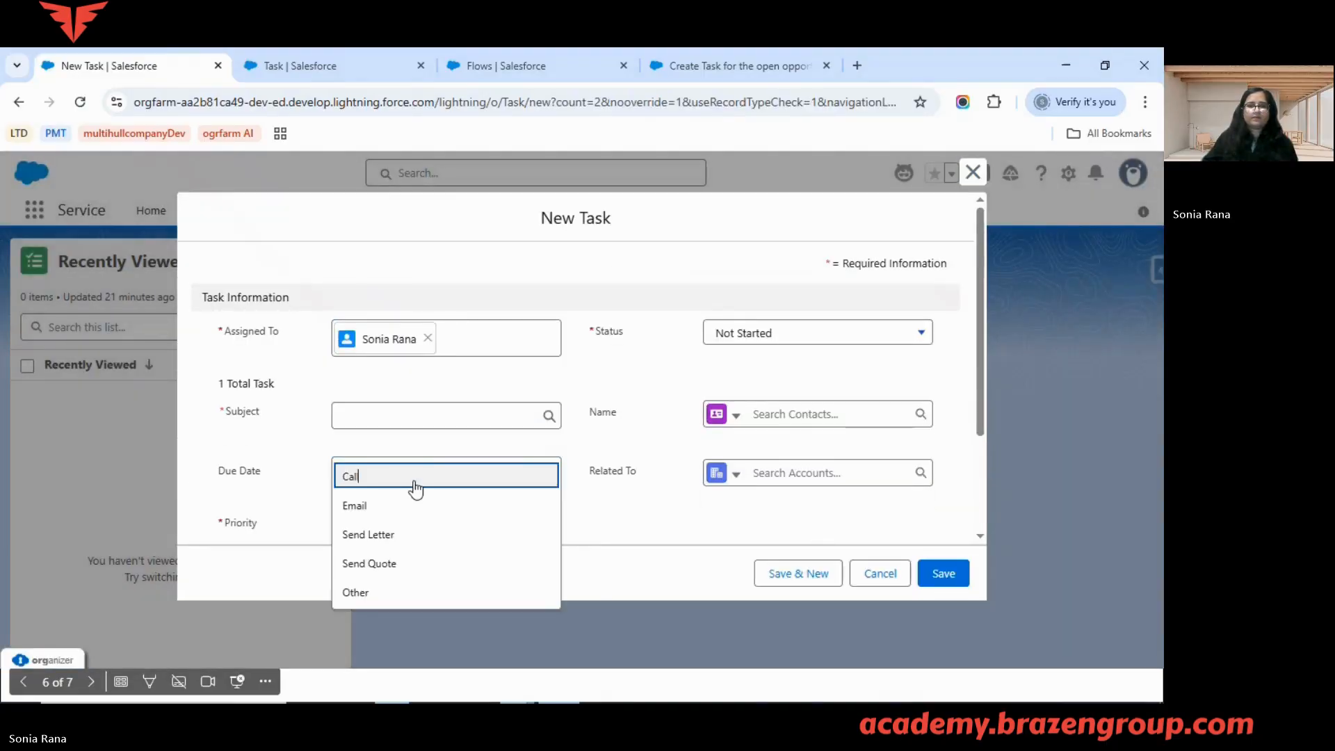
click(410, 483)
click(765, 415)
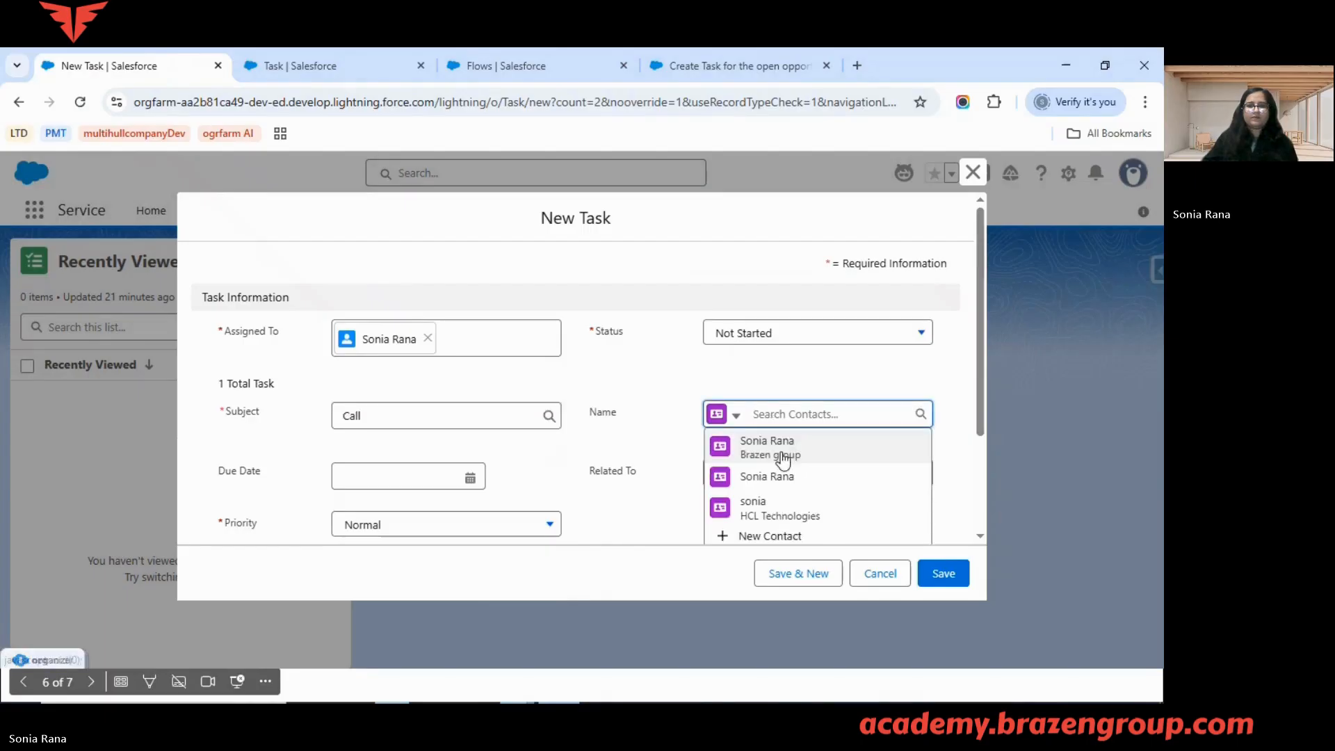
click(778, 473)
click(777, 472)
click(758, 502)
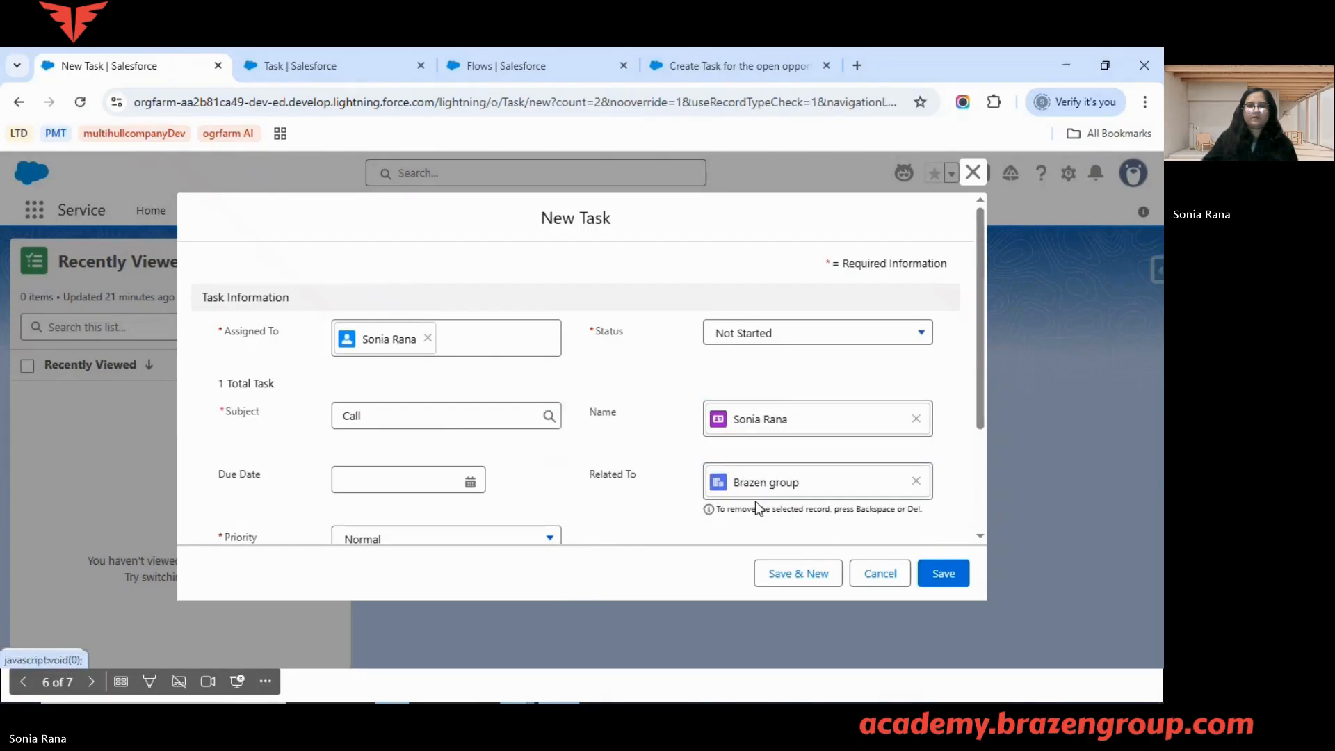
Give the task the due date 11/14/2025, Normal priority and the comment "comments", and save it.
click(459, 487)
click(520, 320)
scroll(529, 368, down, 2)
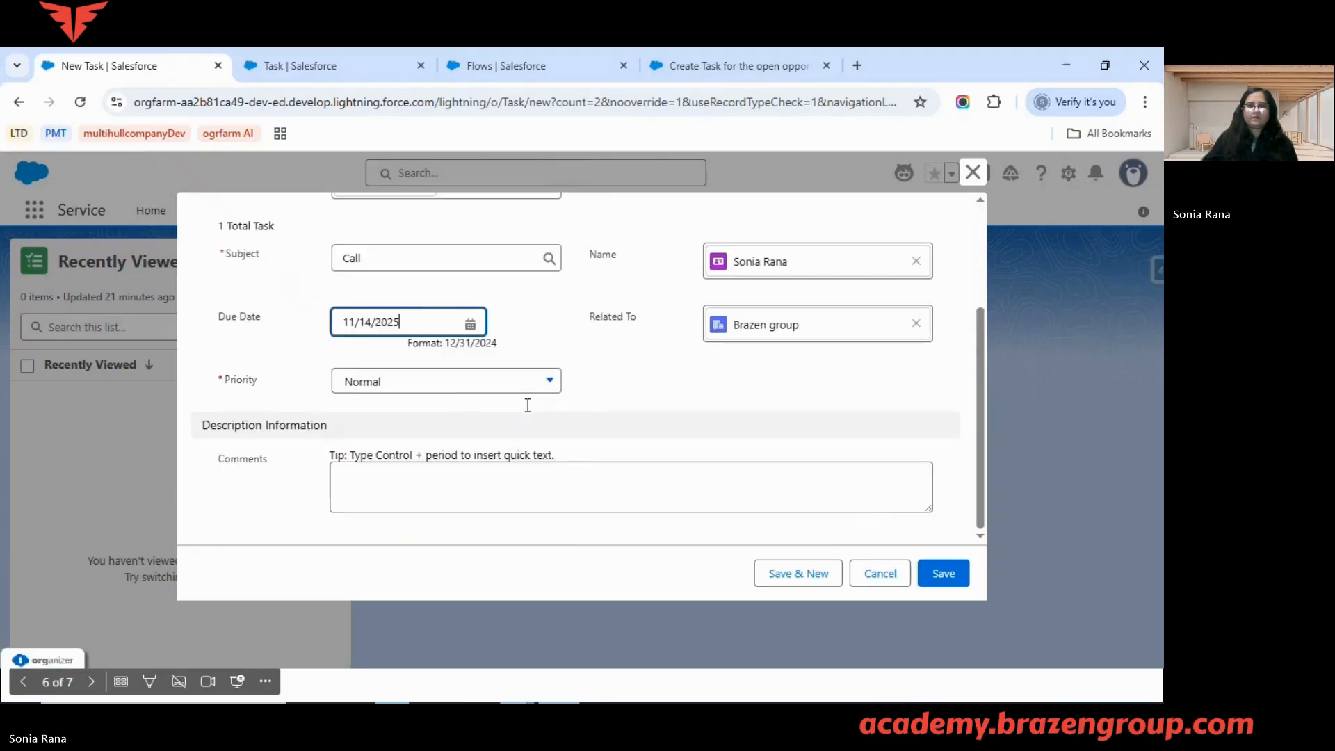
click(459, 388)
click(459, 471)
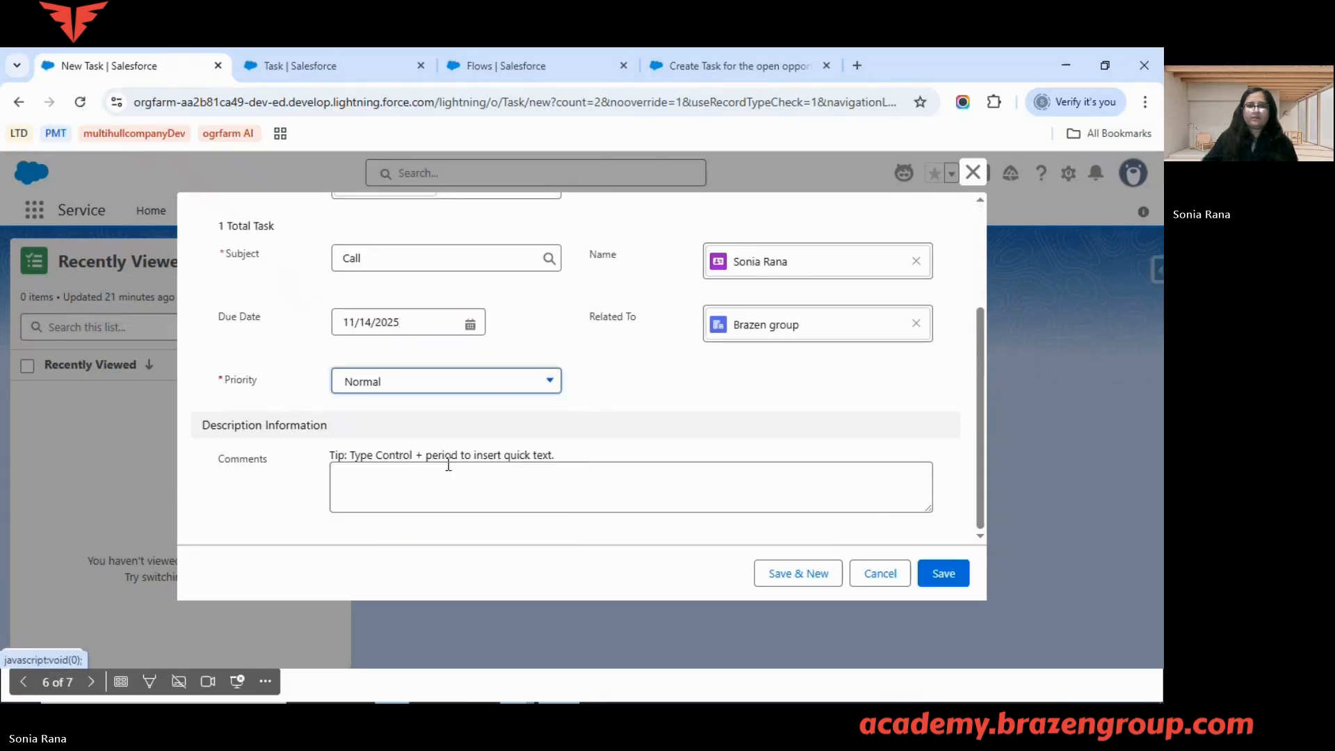
click(460, 471)
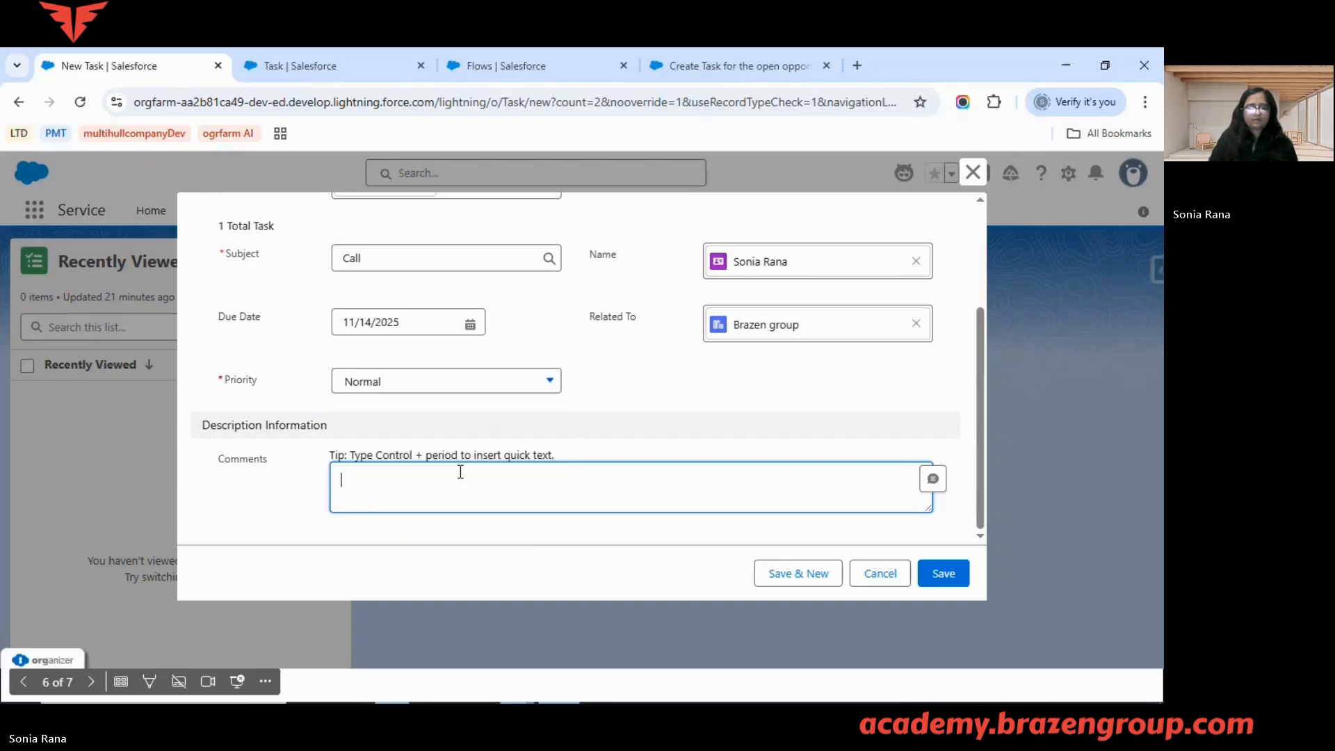
text(comments)
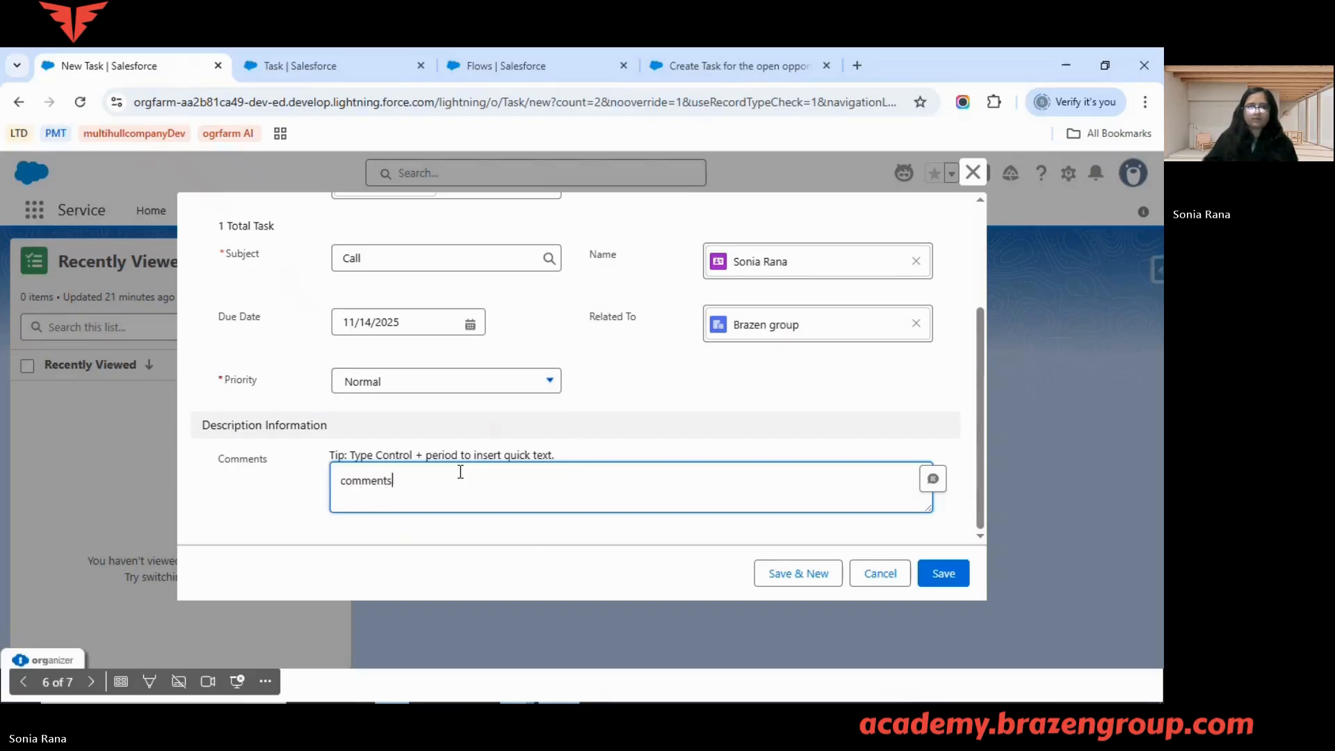
click(956, 576)
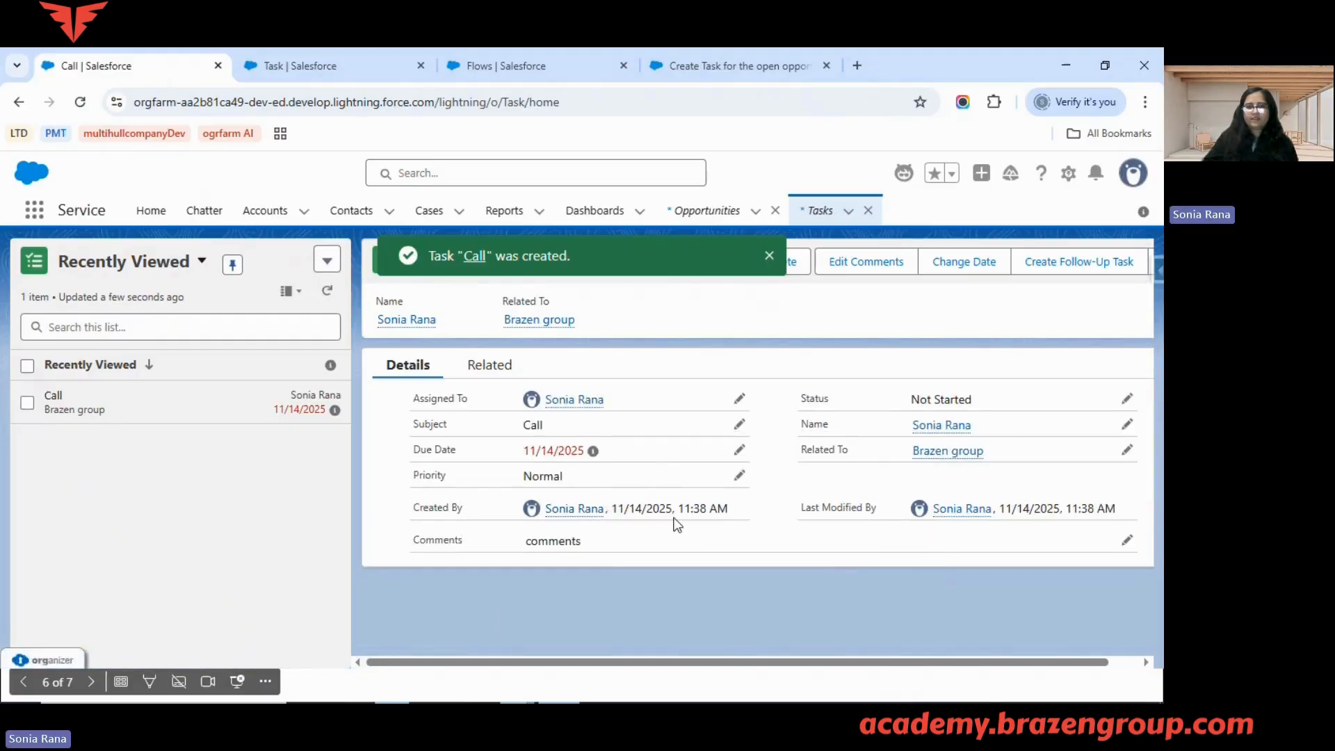
Check the saved task's creation time, return to the flow and dismiss its errors and warnings list.
drag(677, 508, 704, 510)
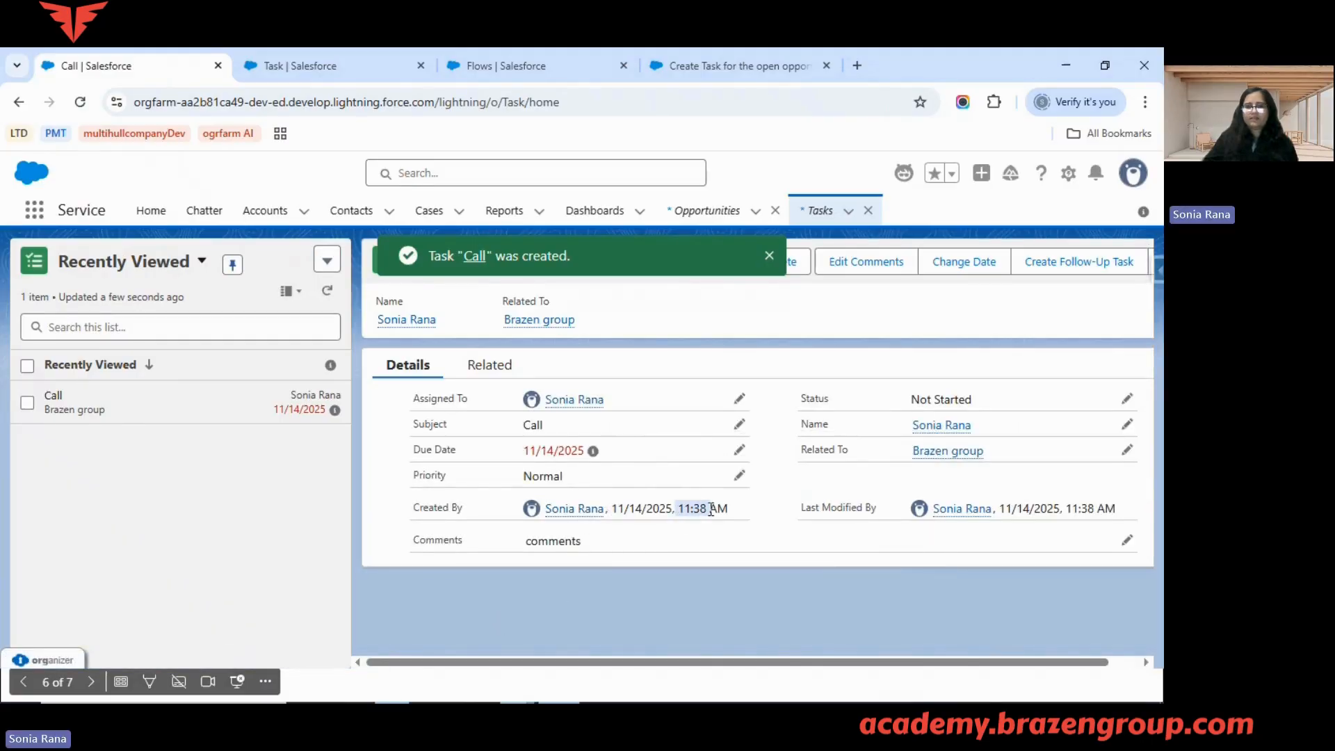
click(300, 56)
click(601, 57)
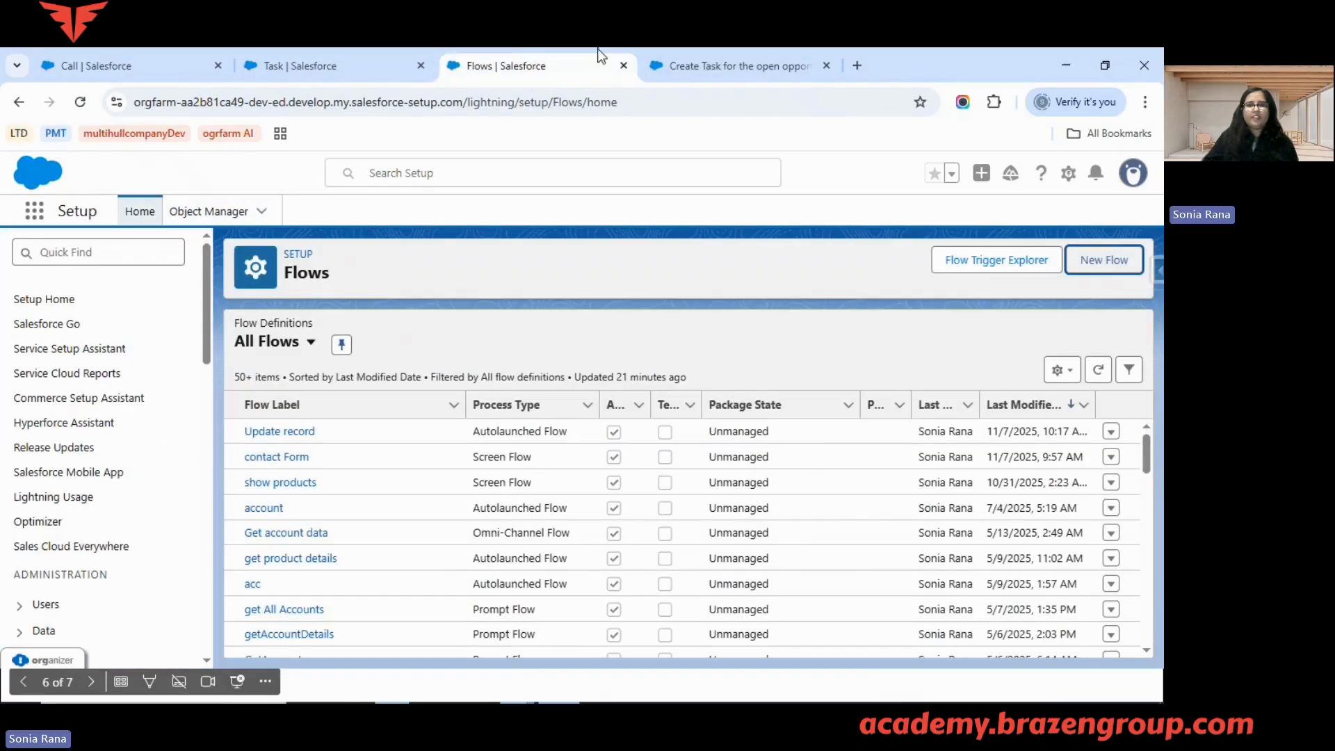
click(705, 50)
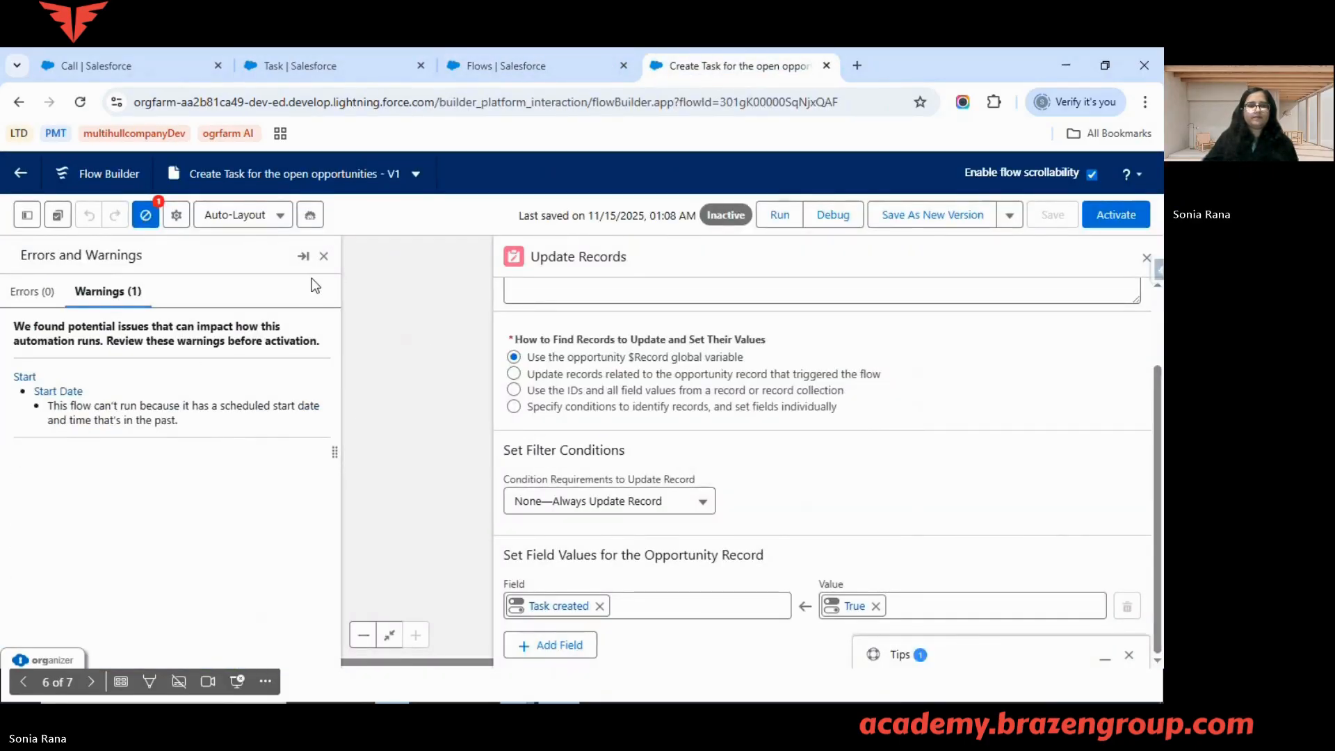
click(324, 259)
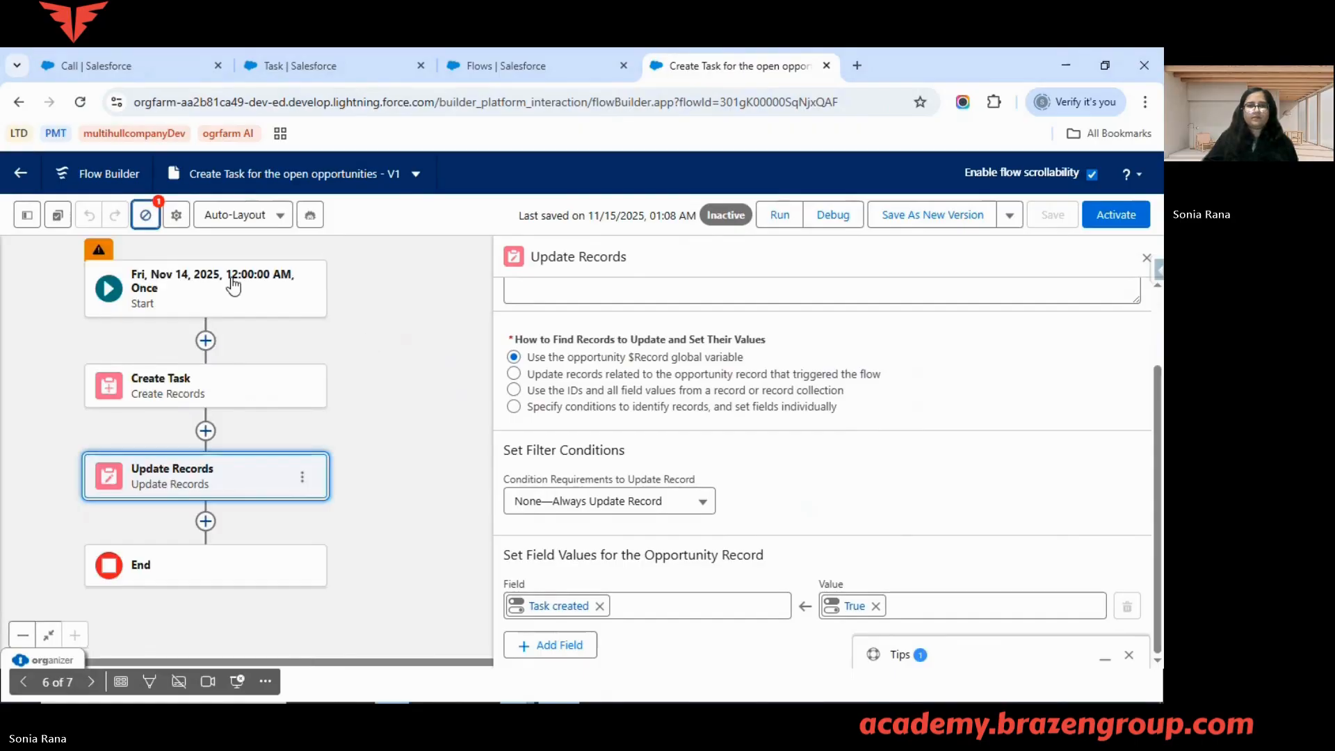
Set the flow schedule's start time to 11:40 AM, checking it against the creation time of the saved Call task.
scroll(629, 396, up, 2)
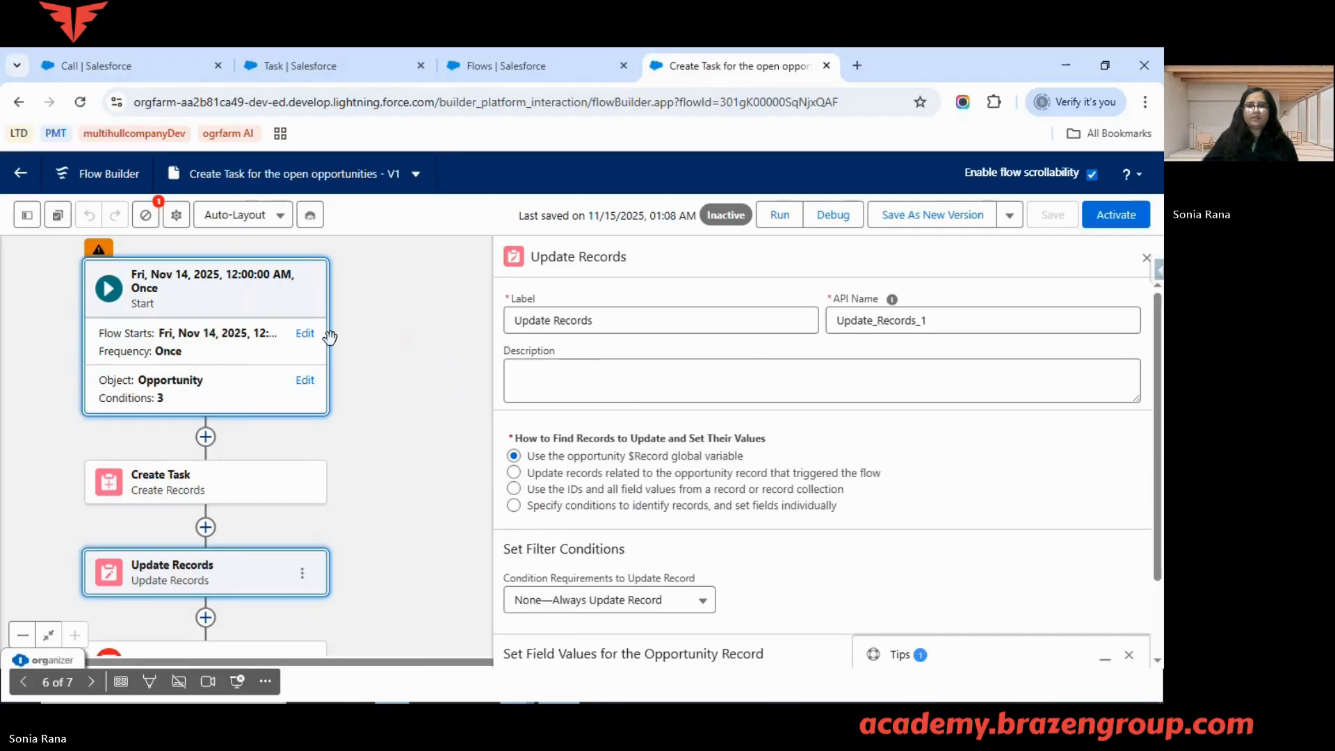
click(218, 314)
click(215, 303)
click(211, 346)
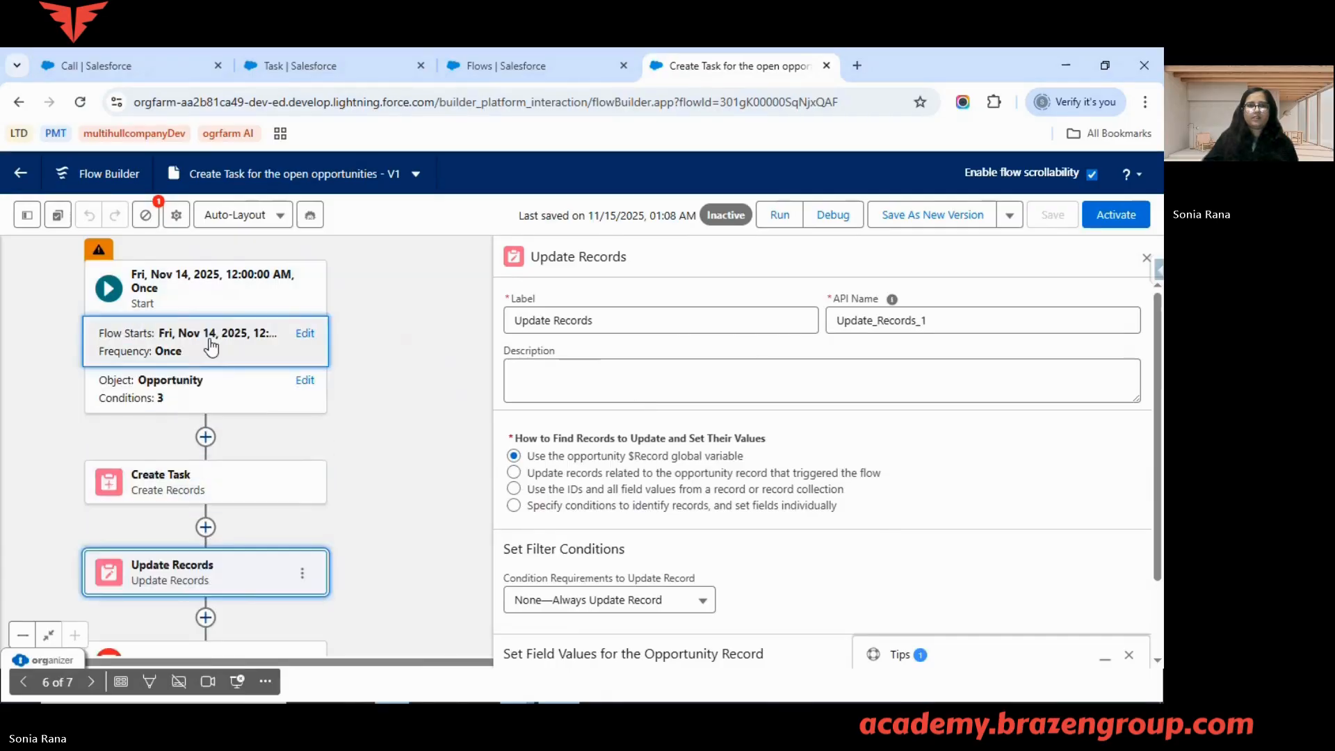
click(778, 330)
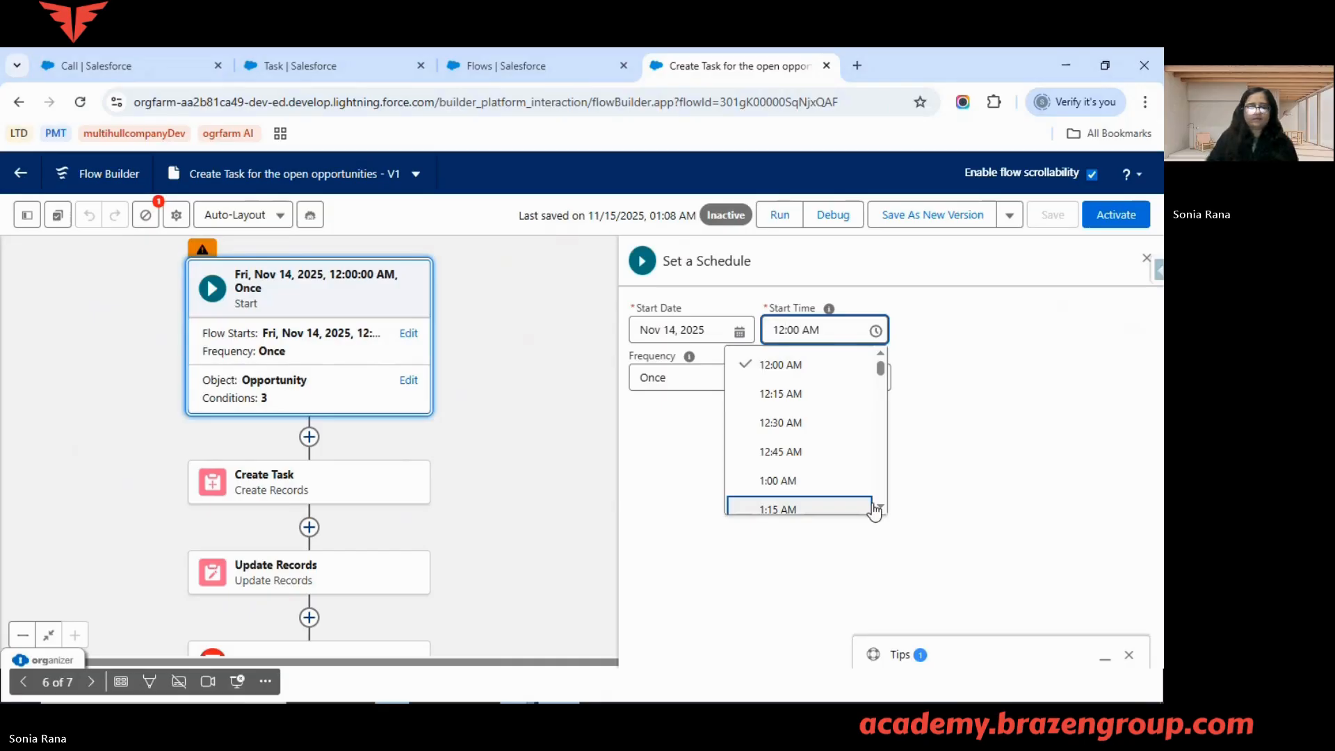
key(BackSpace)
text(1)
key(Right)
key(Right)
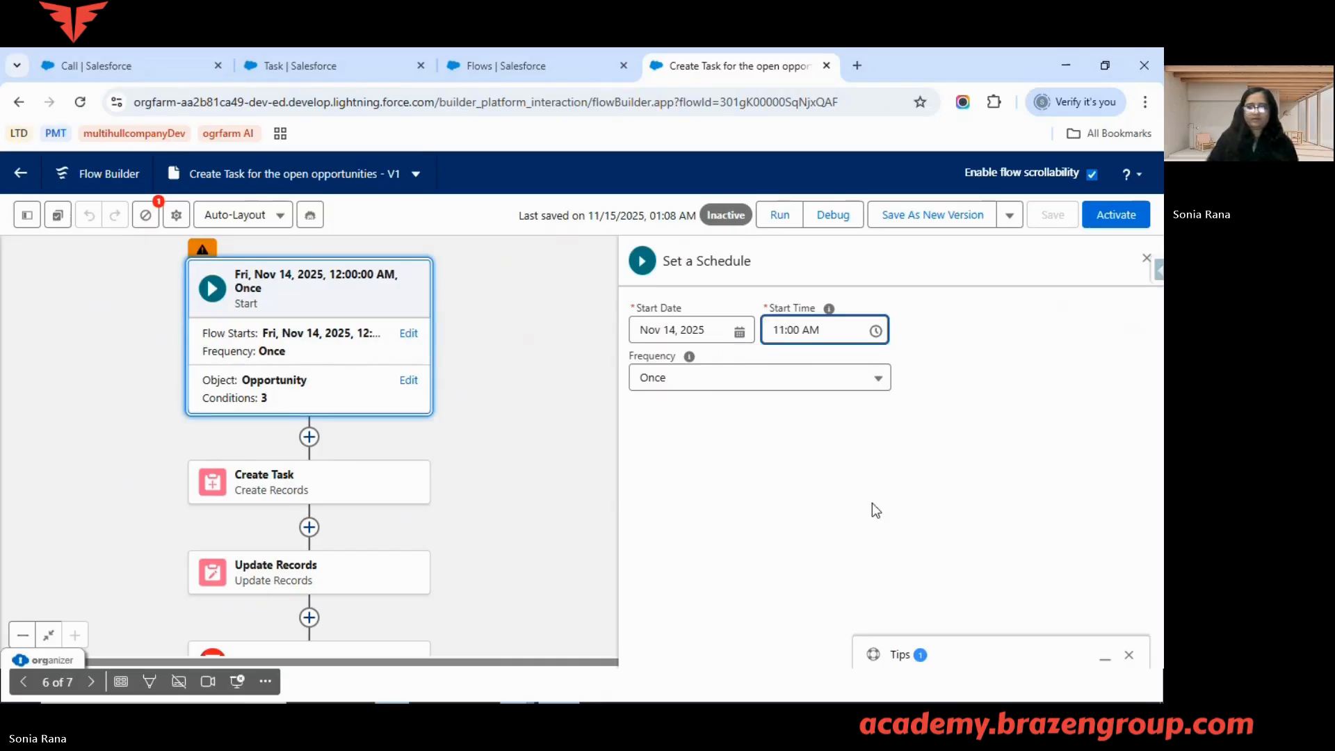
key(BackSpace)
text(4)
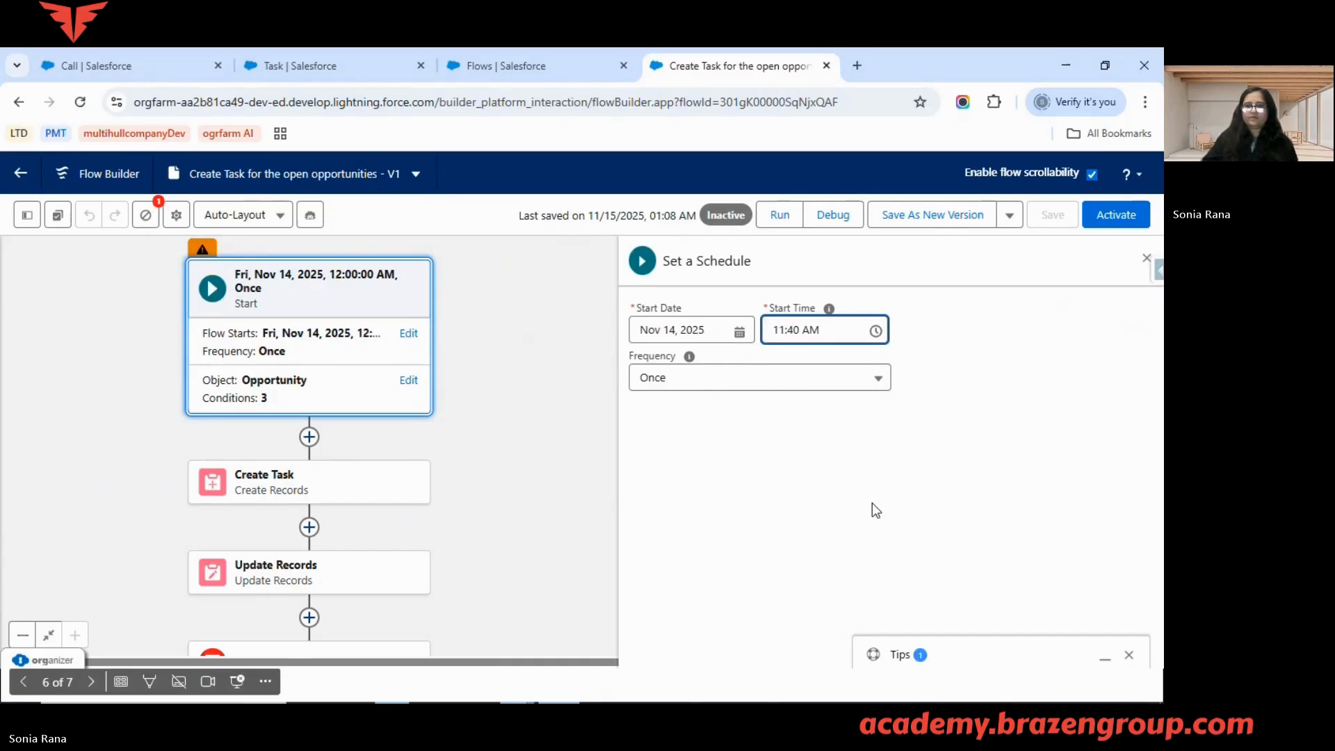
click(142, 64)
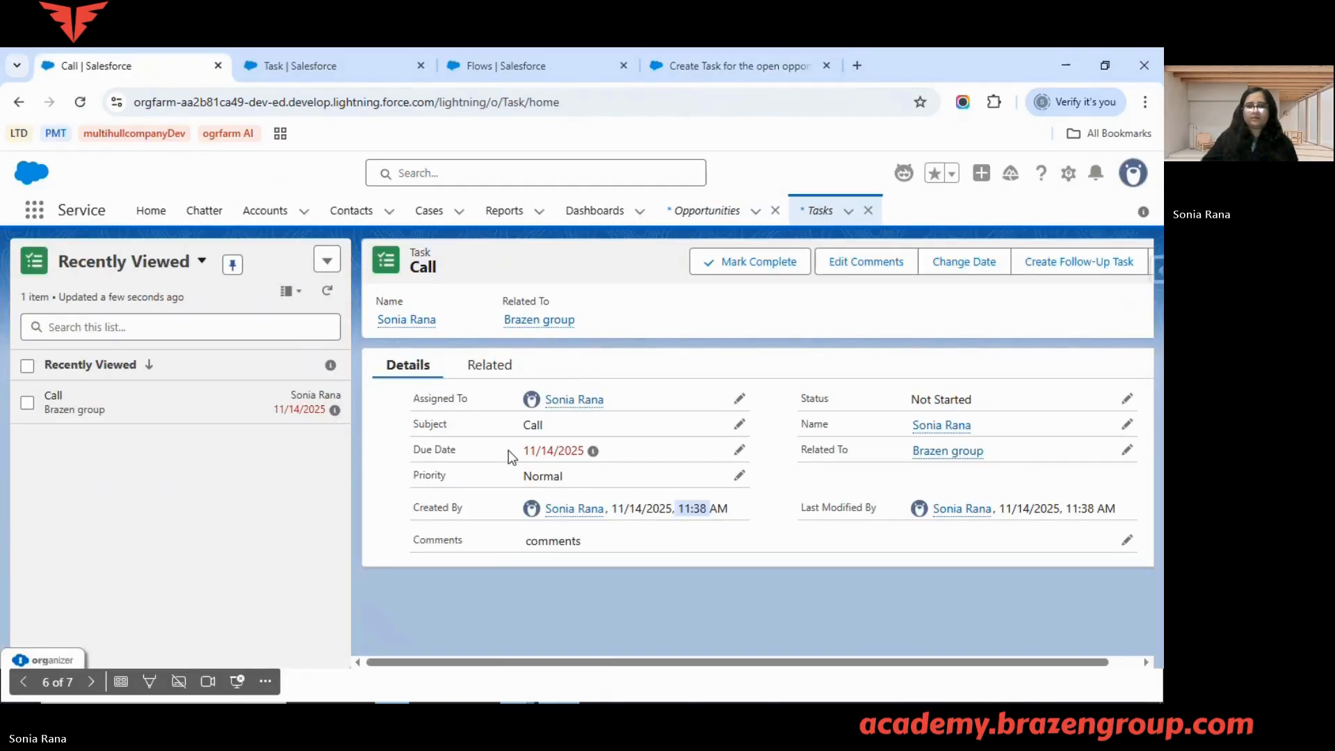
click(461, 52)
click(673, 54)
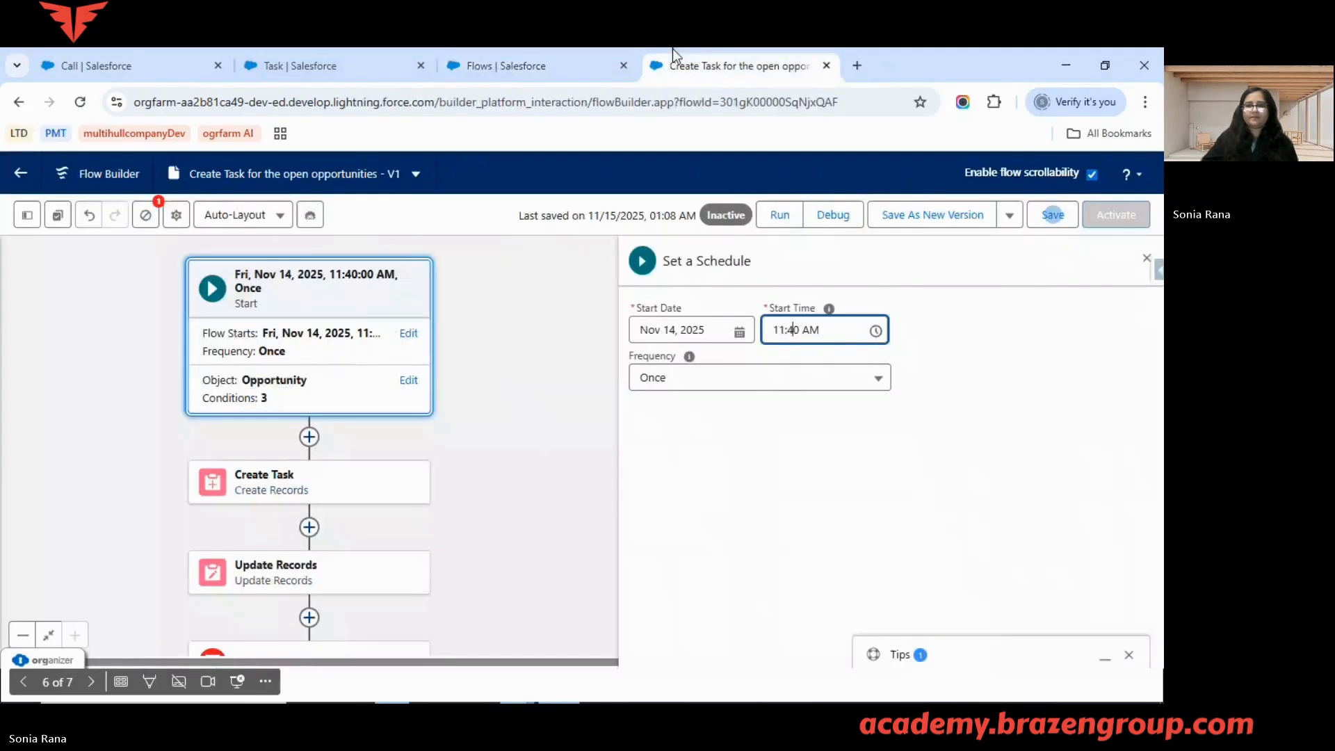
Save the rescheduled flow and activate it.
click(1080, 341)
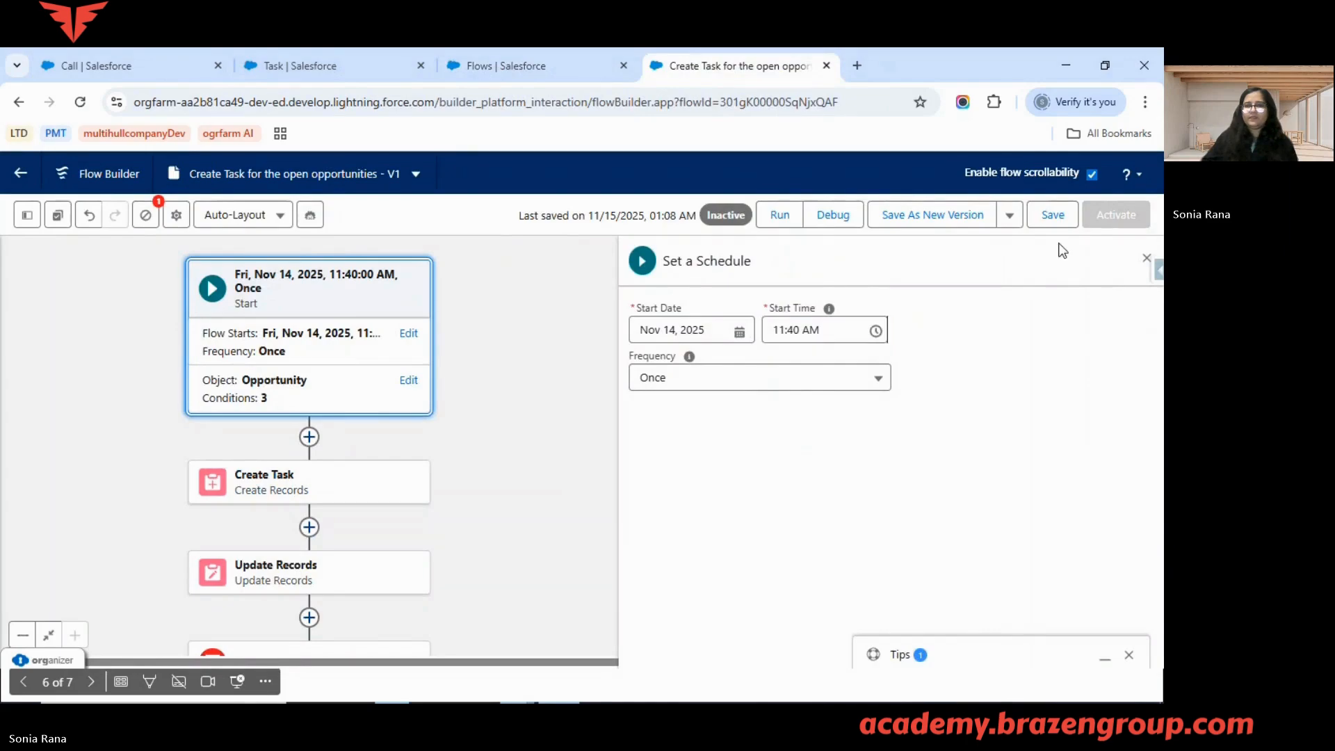
click(1054, 221)
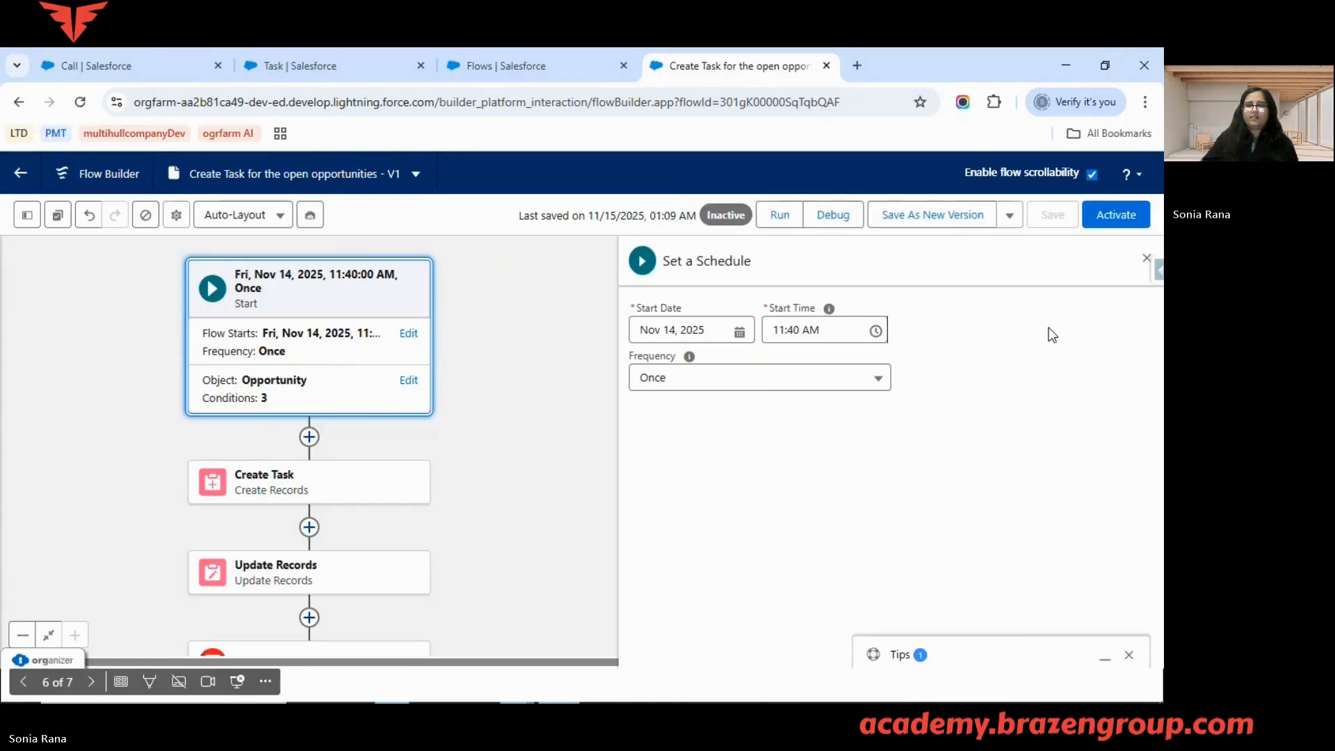
click(1119, 217)
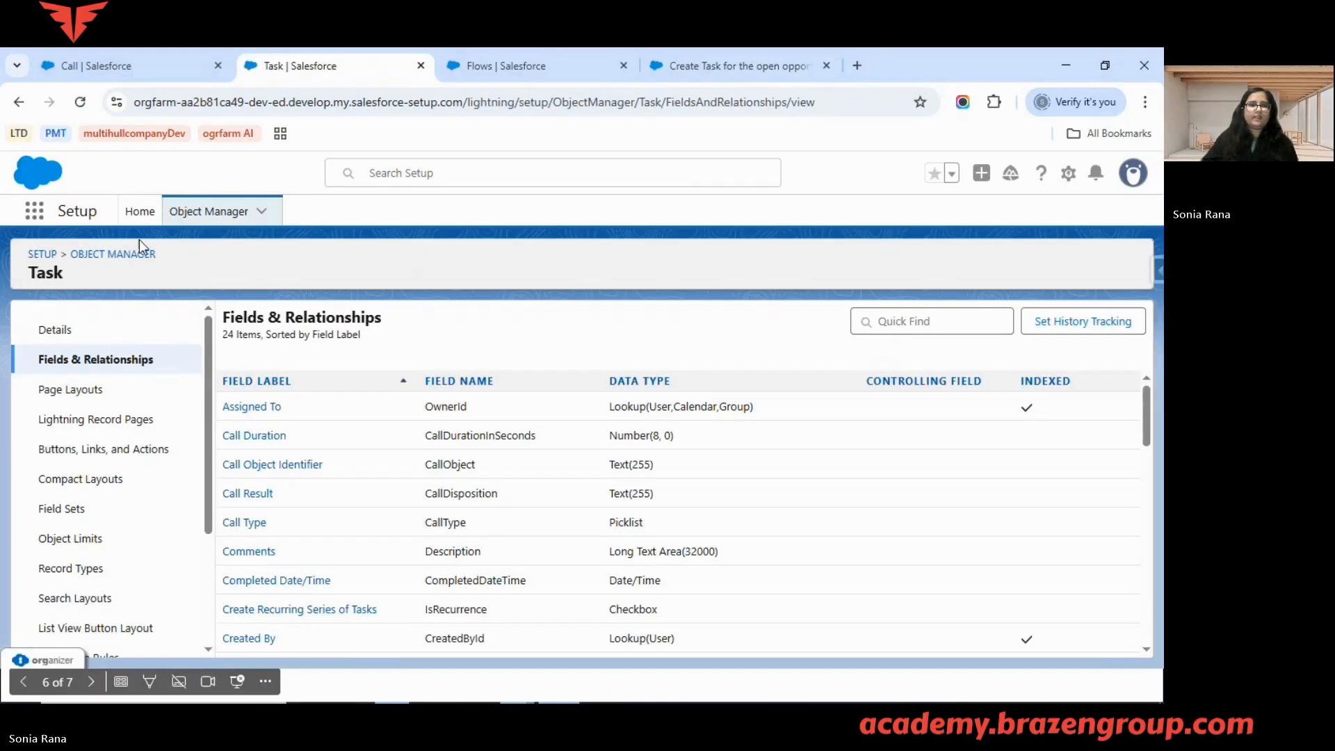
Search the Setup home for "sche" and open the Scheduled Jobs page.
click(140, 211)
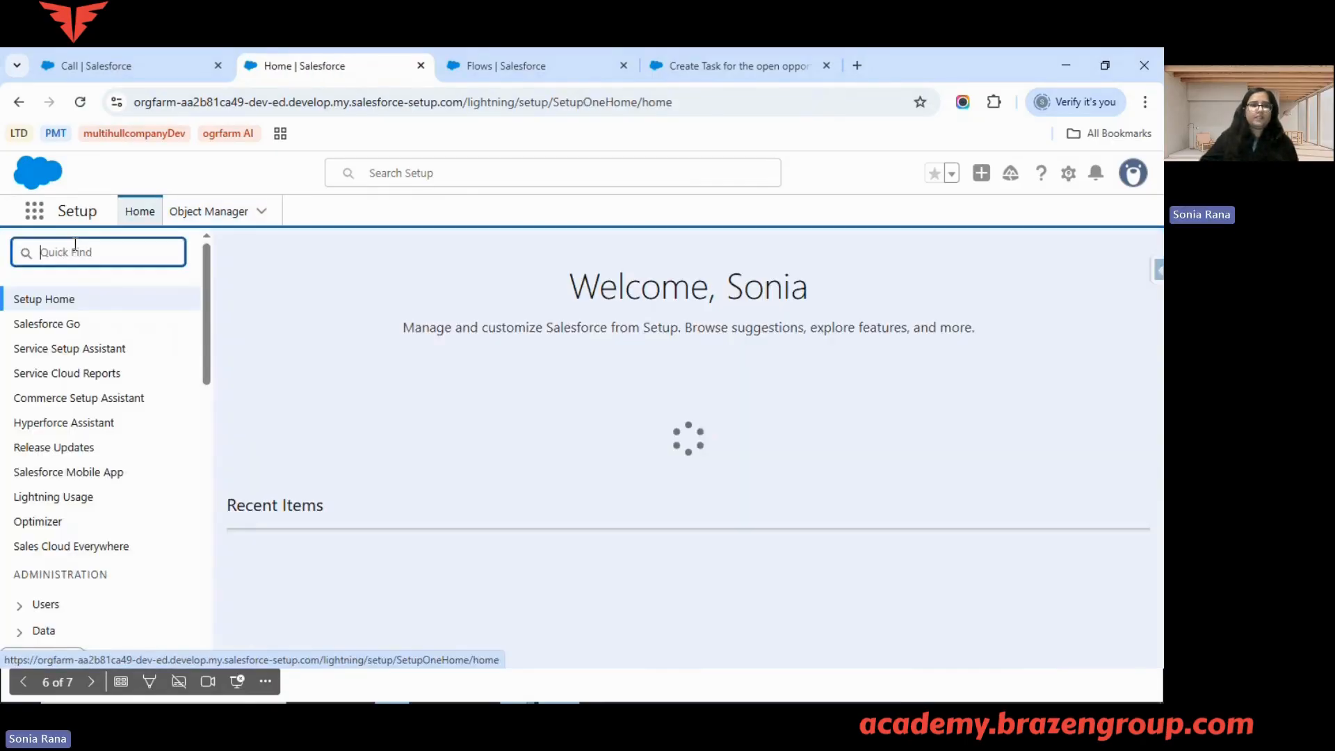
click(87, 241)
text(sche)
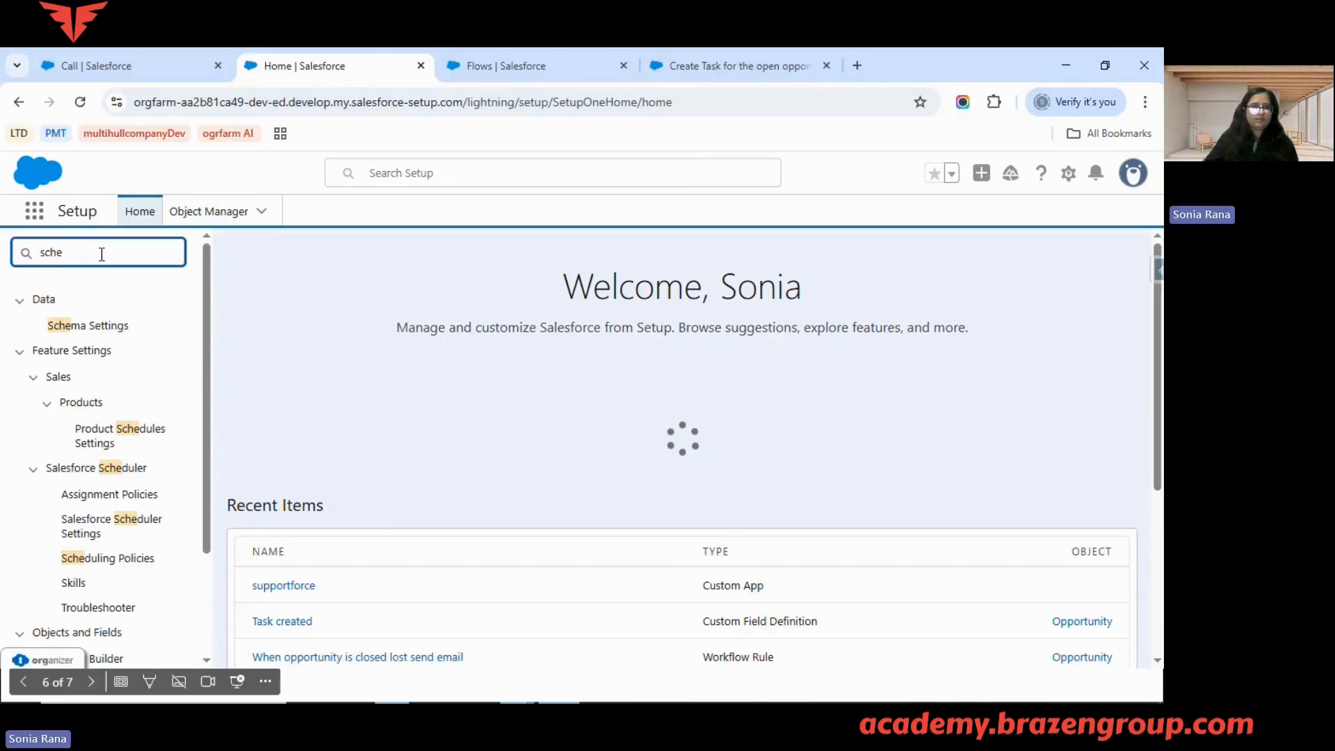
scroll(134, 417, down, 2)
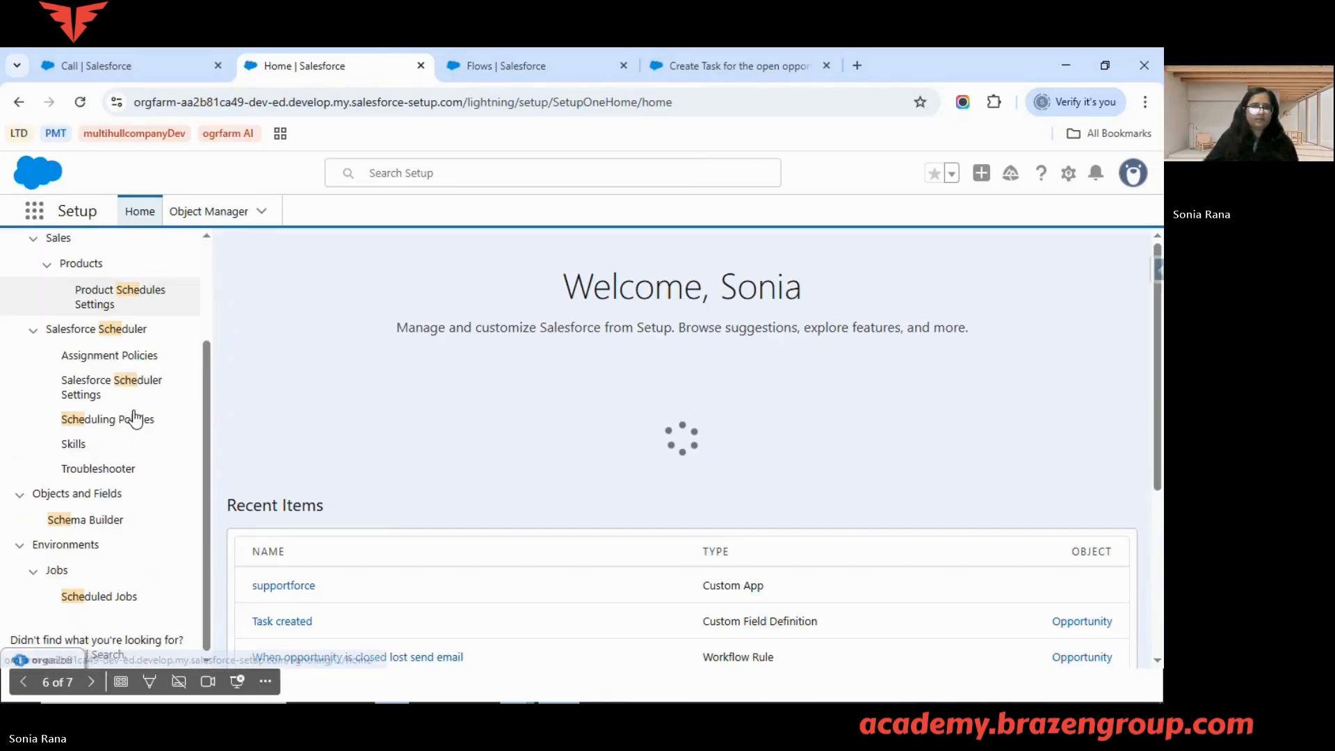
click(115, 594)
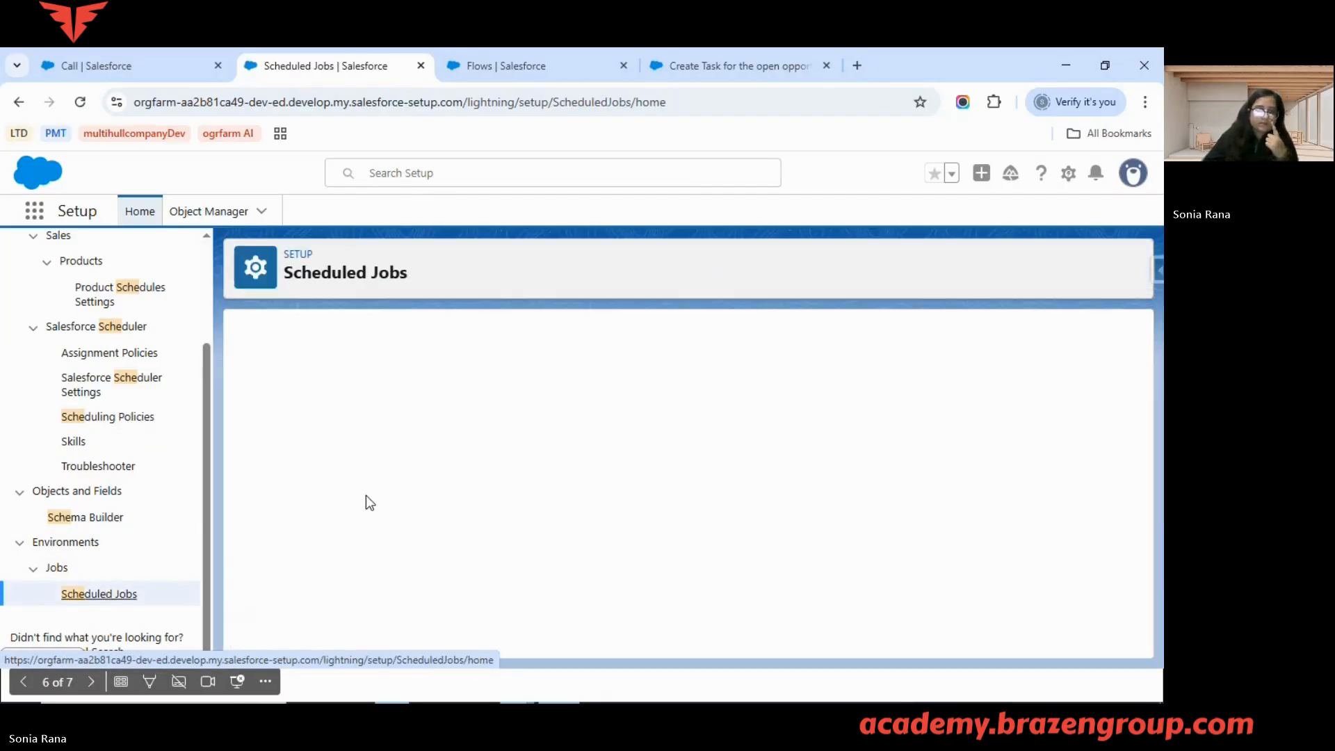
Find the Create_Task_for_the_open_opportunities-1 job among the scheduled jobs starting with C and check its submitted and started times.
scroll(469, 459, down, 3)
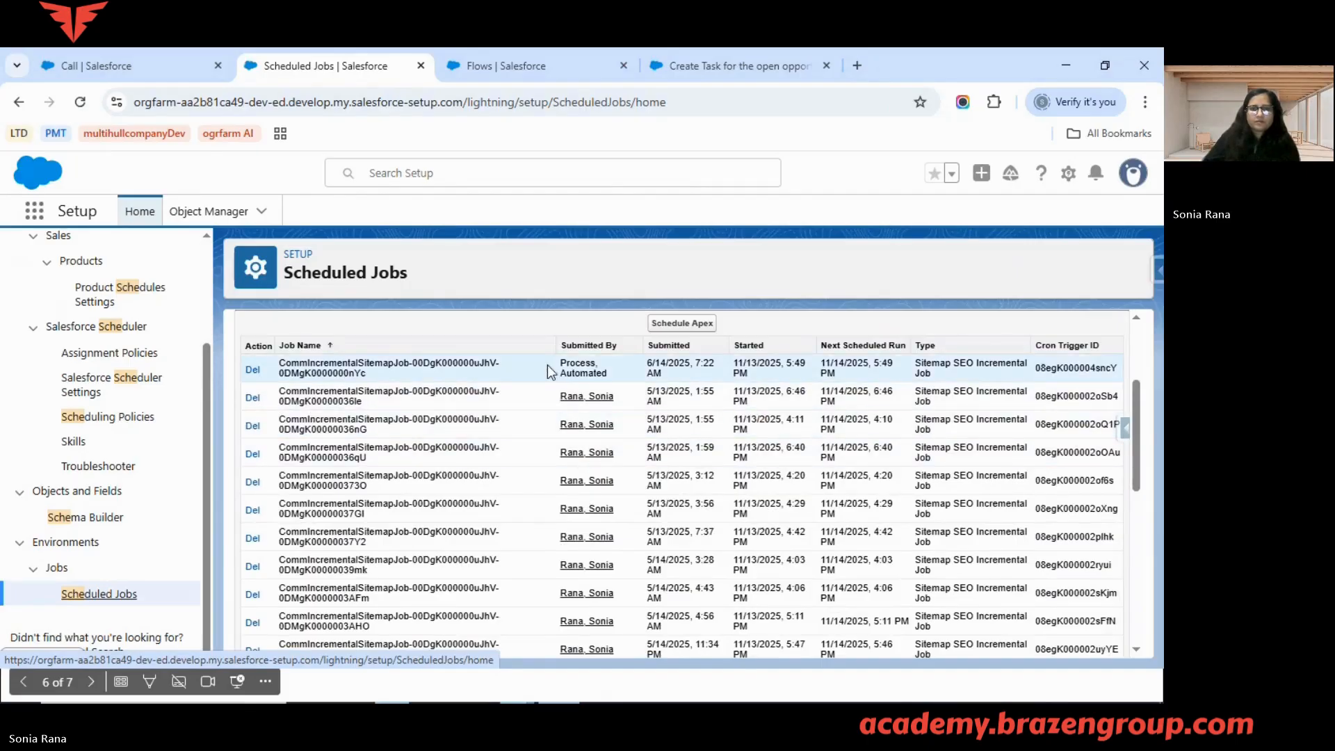
drag(548, 365, 606, 375)
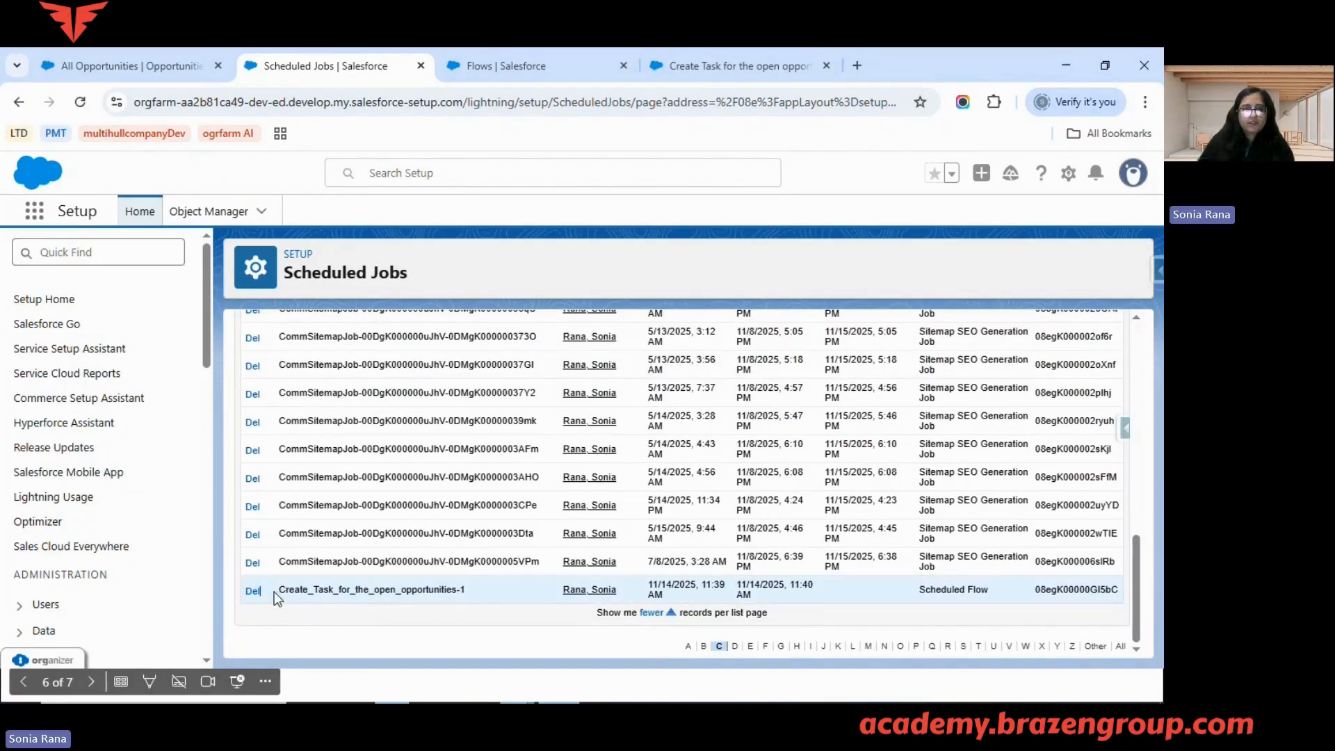
drag(274, 597, 485, 594)
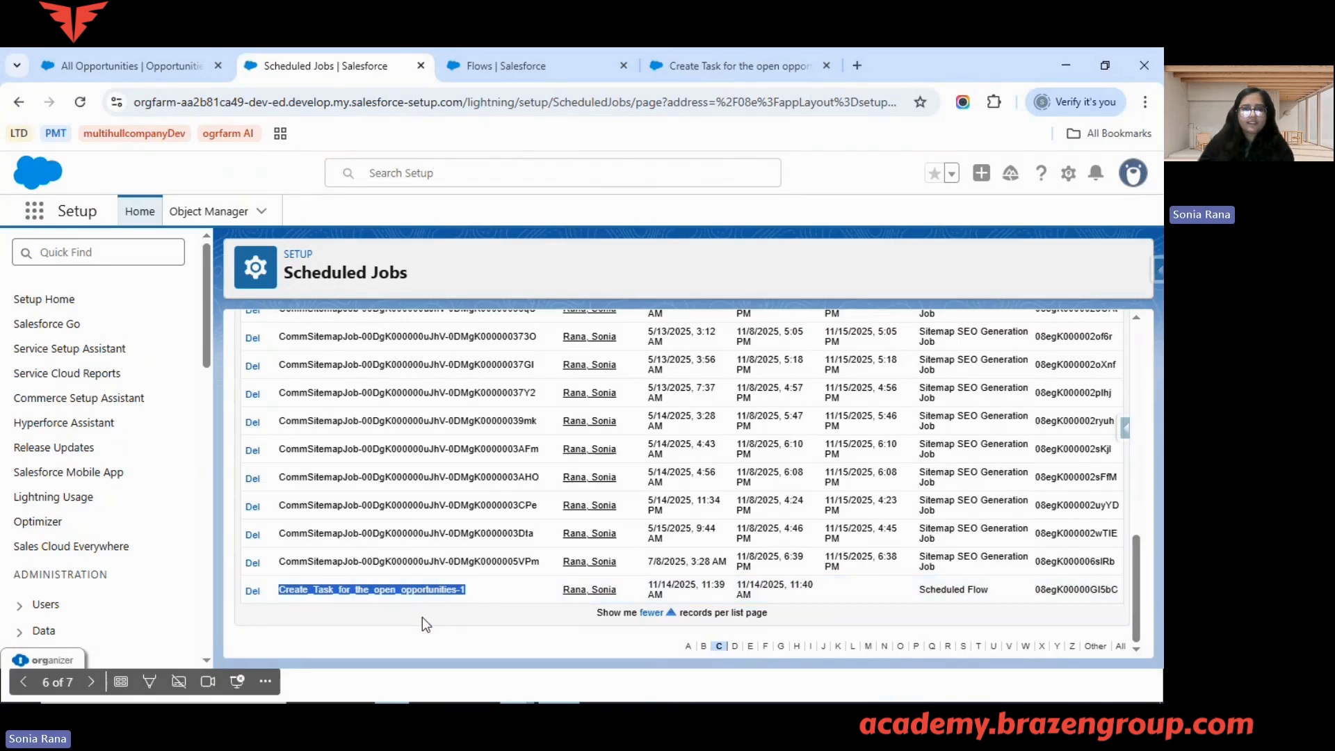
click(645, 586)
drag(645, 589, 817, 597)
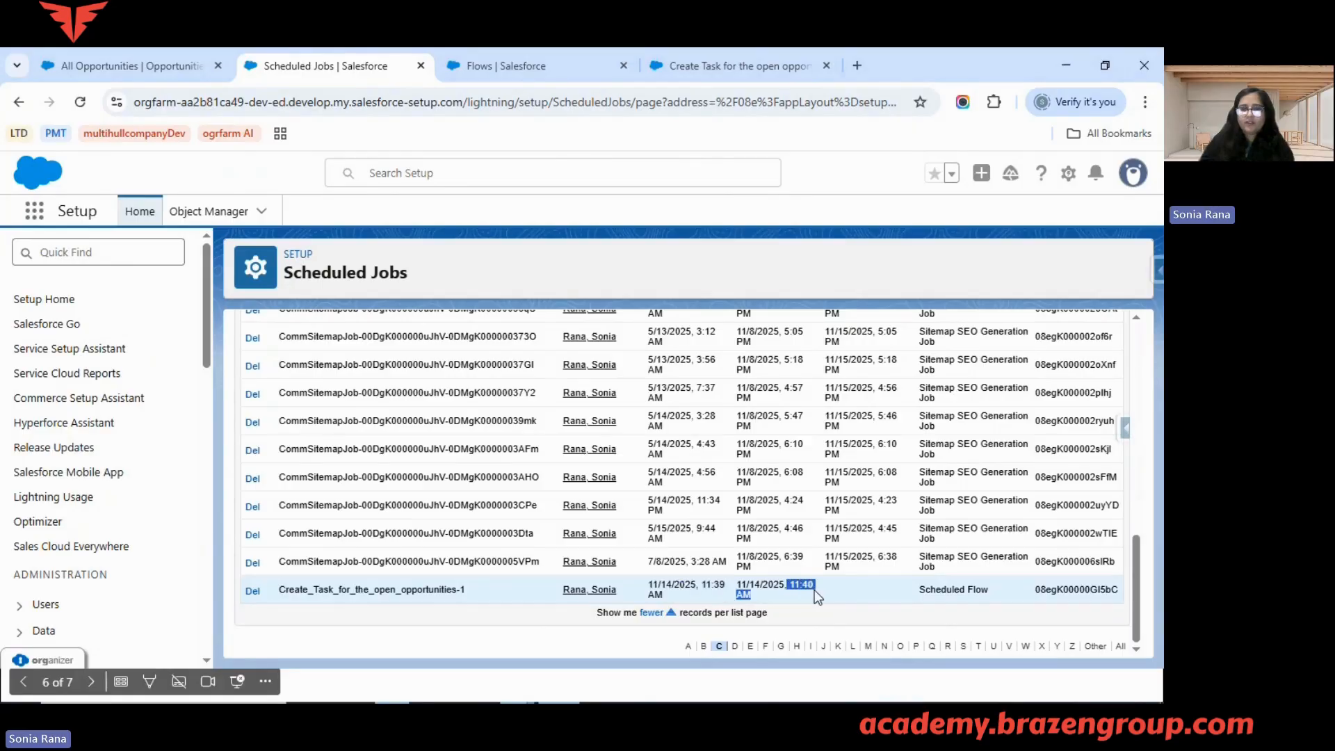
drag(701, 586, 730, 589)
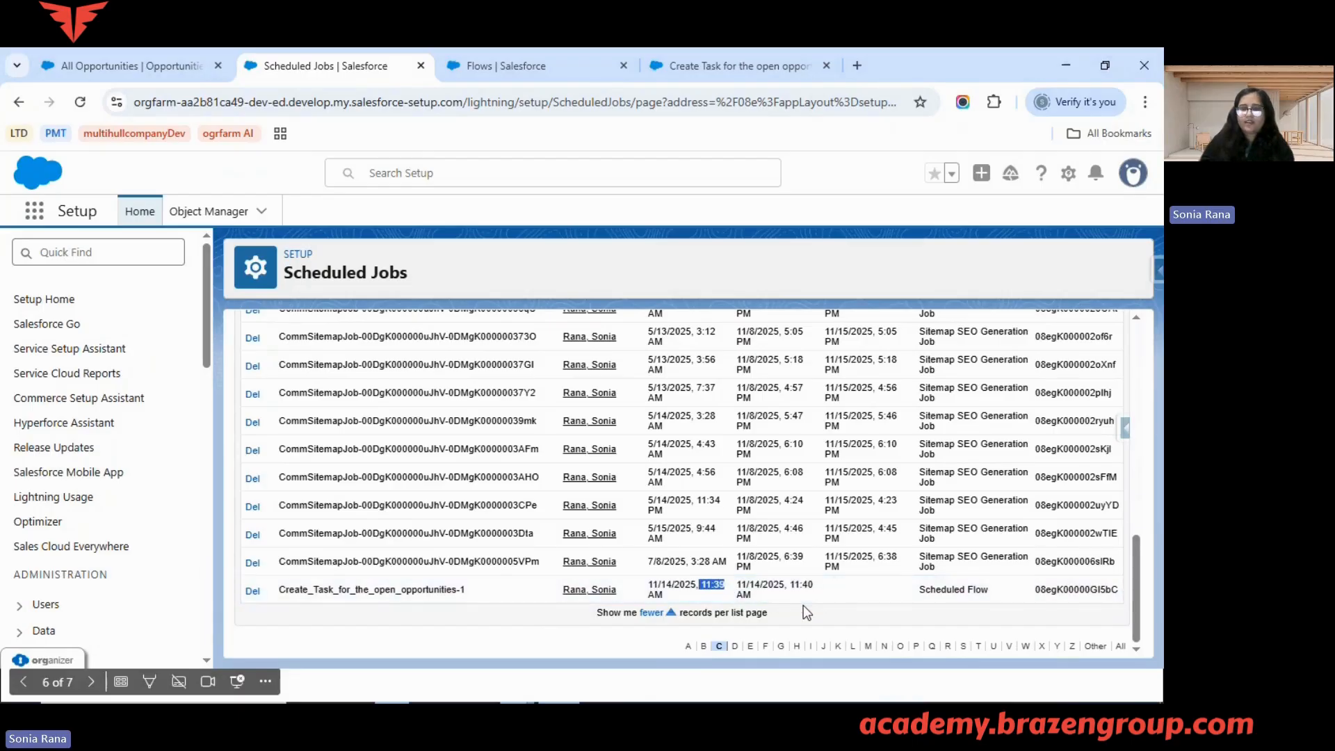
scroll(803, 604, up, 15)
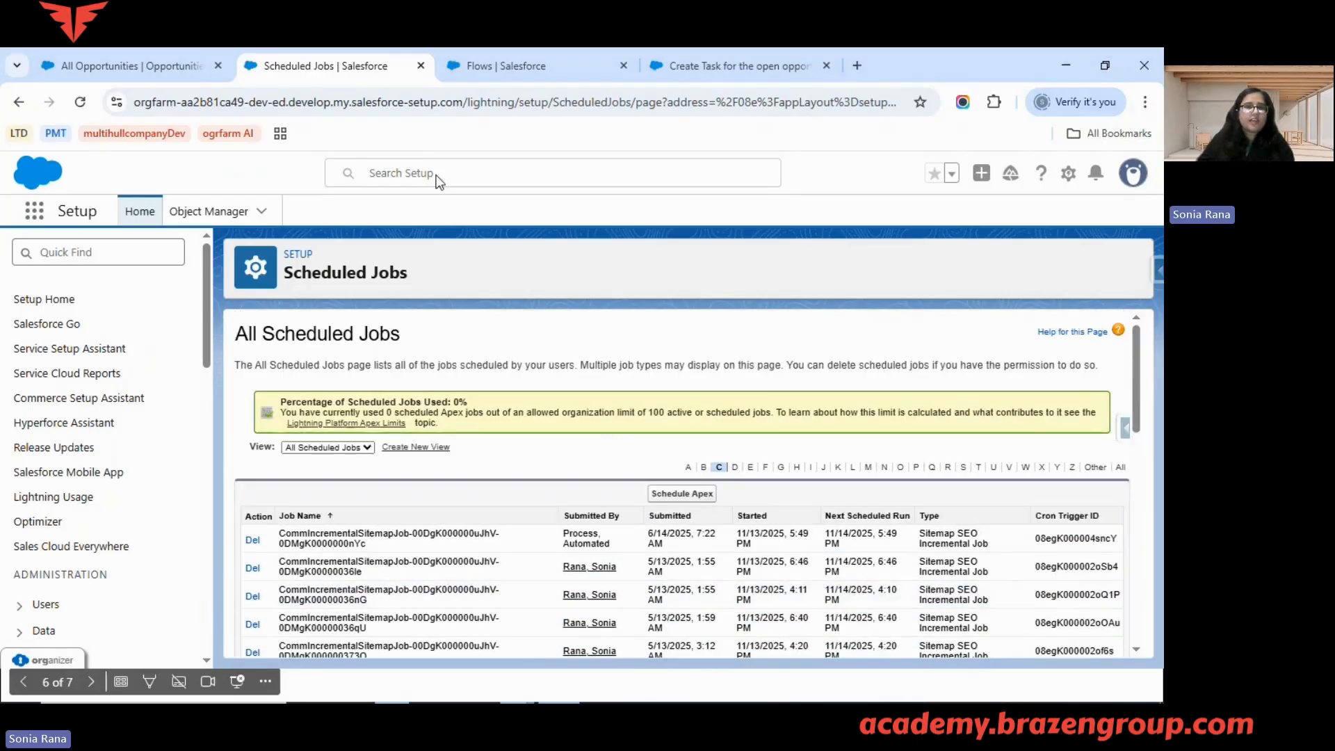
Return to the opportunities and show the All Opportunities list view.
click(177, 64)
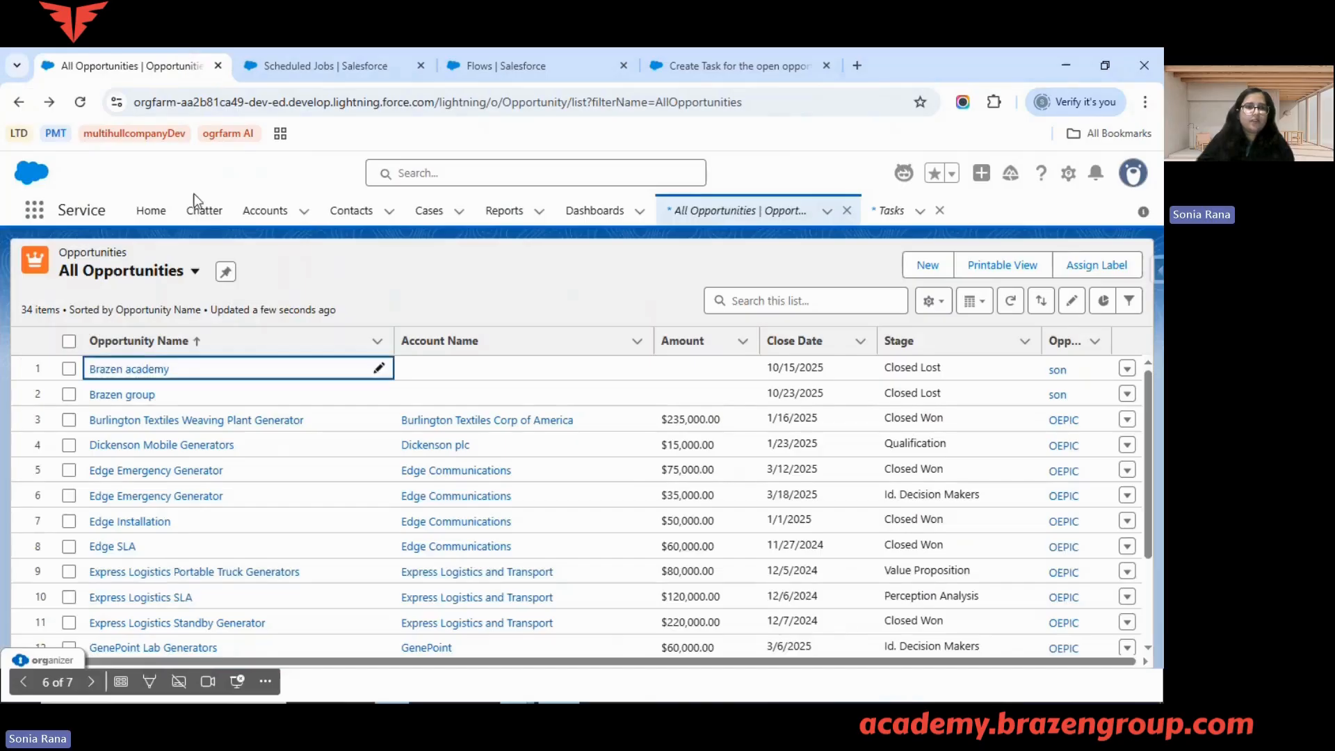
click(19, 102)
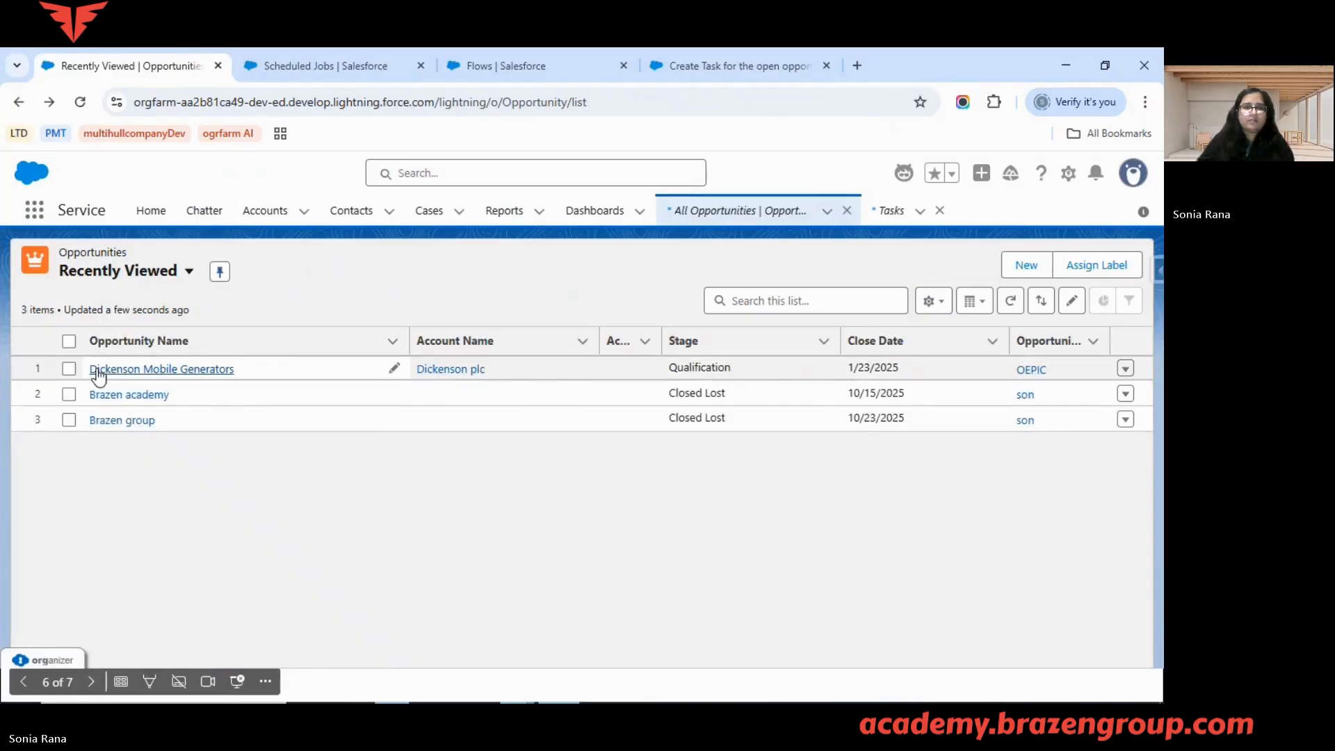
click(189, 271)
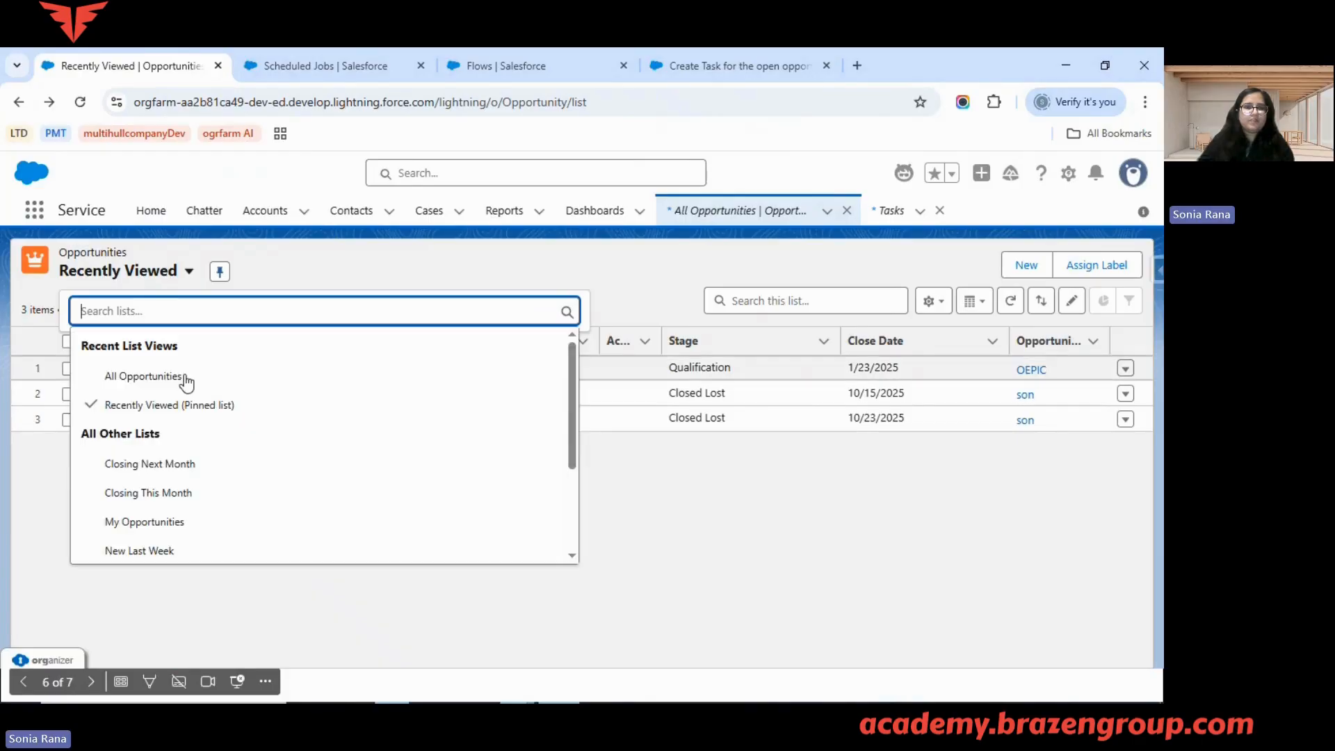
click(167, 376)
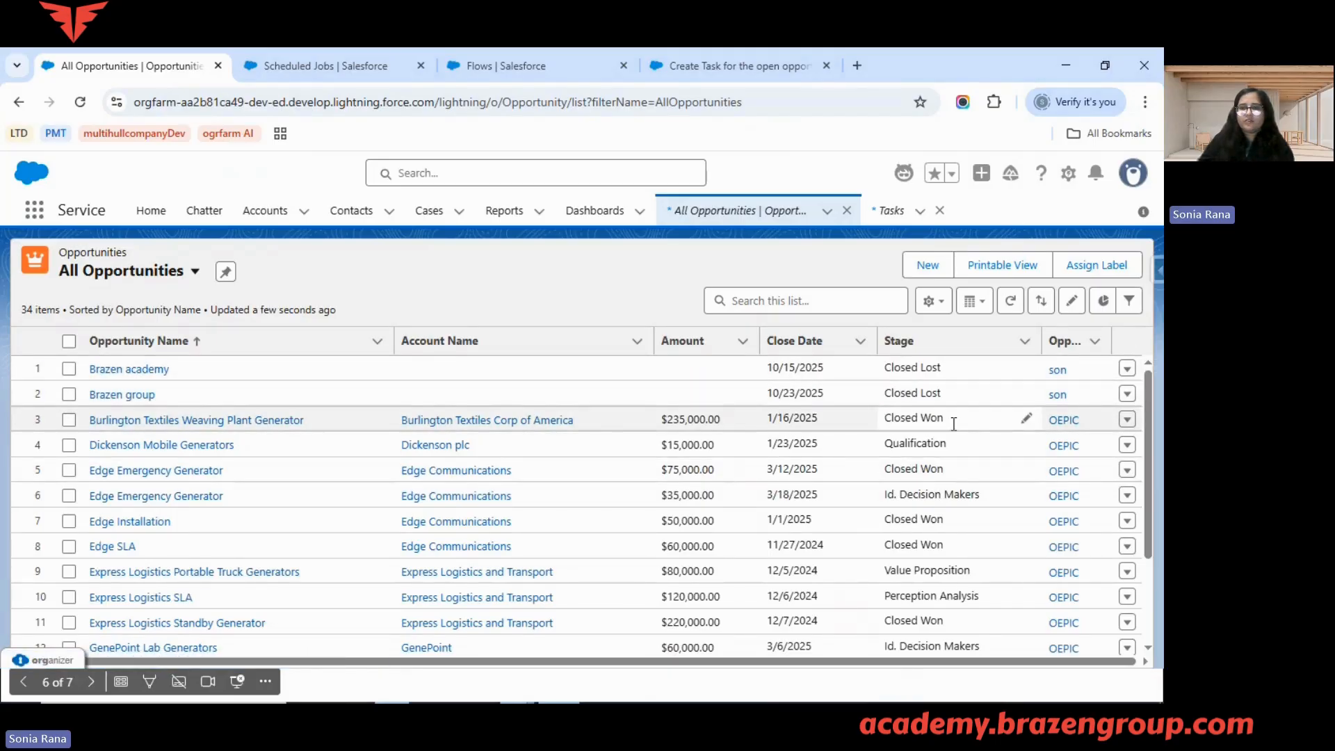
Check the Closed Won opportunity Burlington Textiles Weaving Plant Generator for activities and return to the list.
click(107, 422)
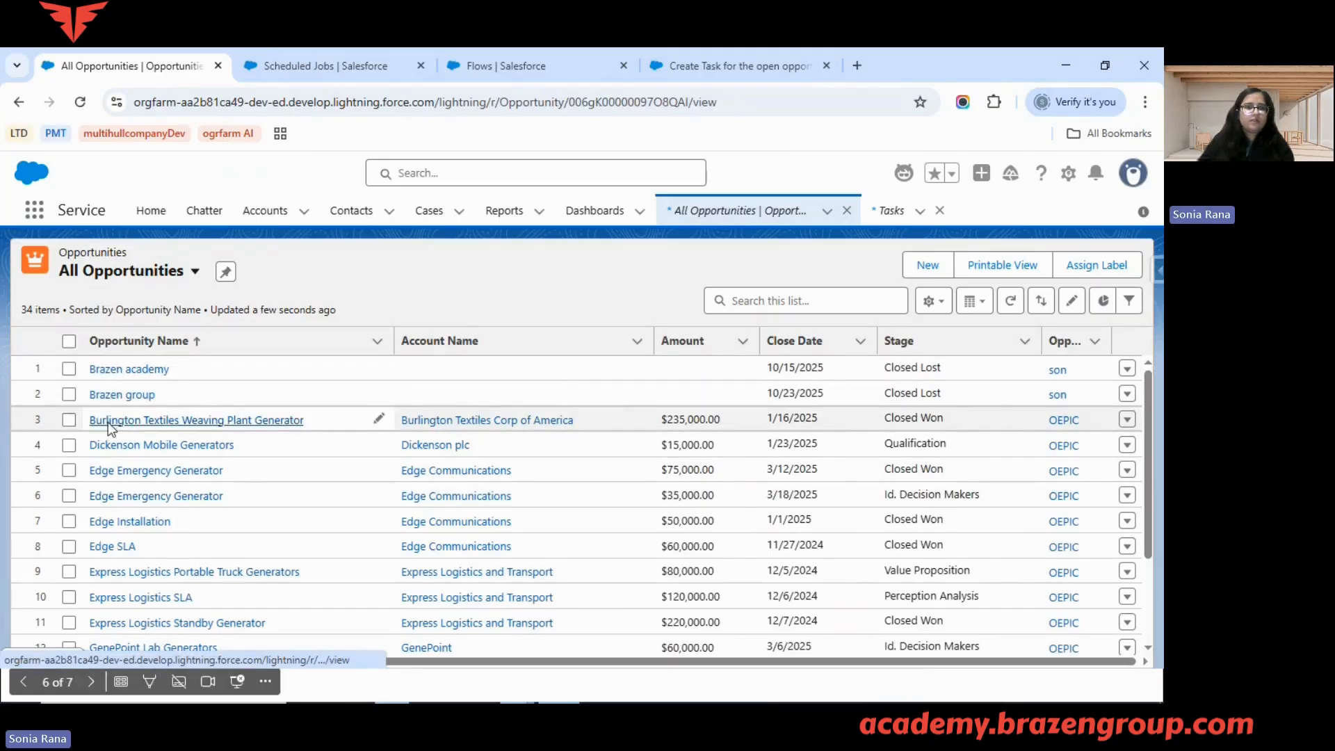
scroll(165, 478, down, 1)
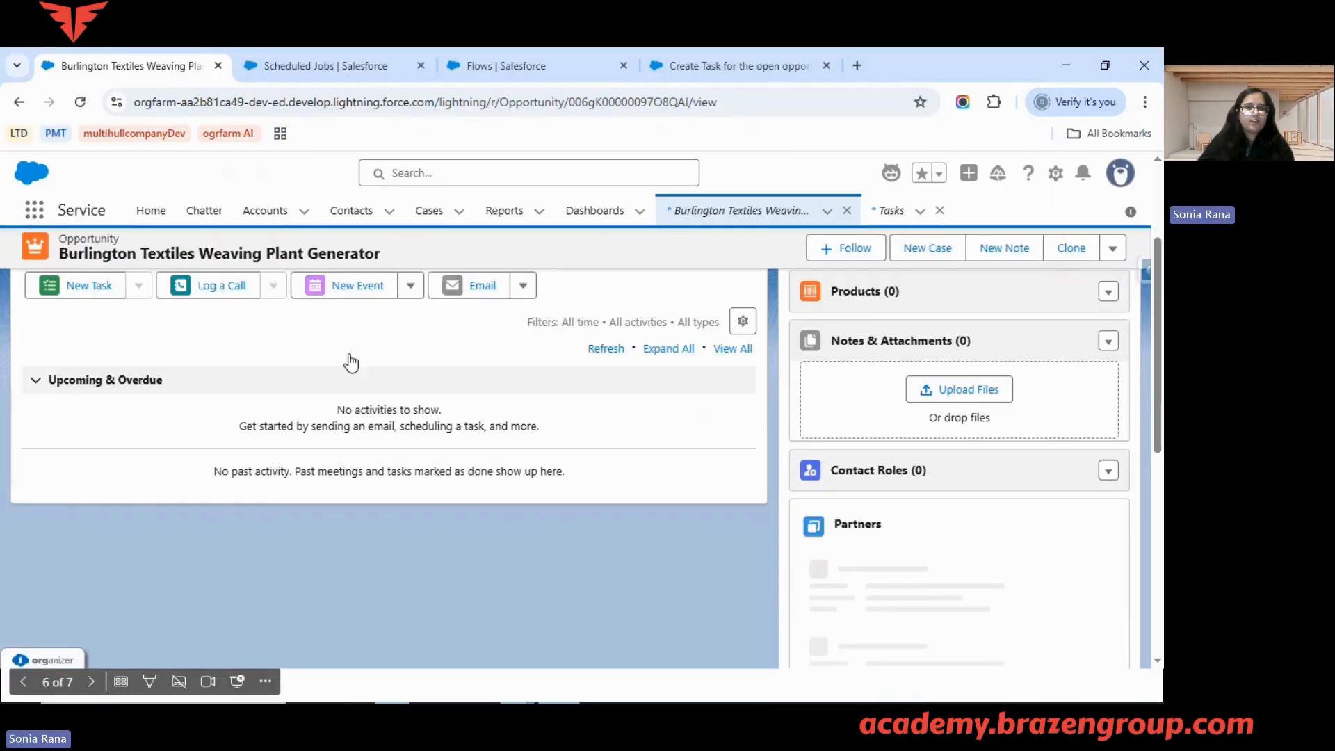
click(19, 102)
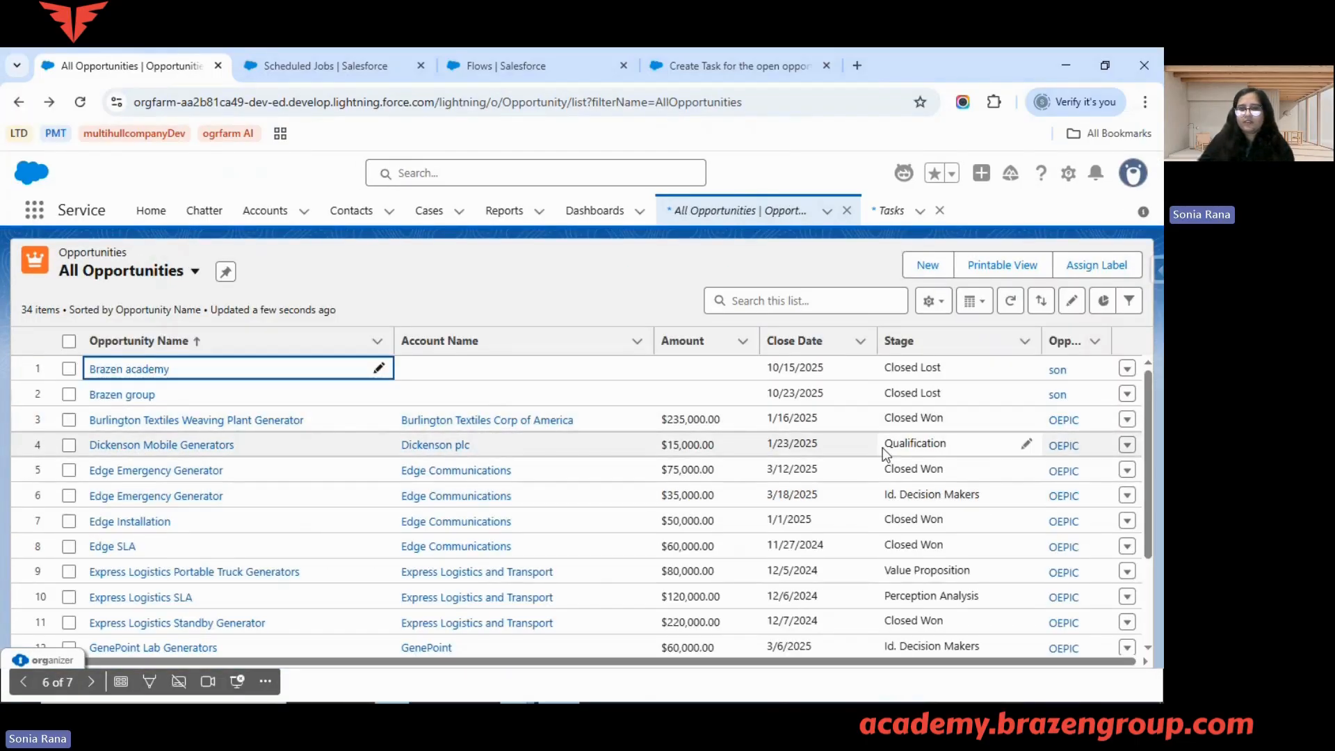
Review the stages of the open opportunities, inspect the activities of Dickenson Mobile Generators and return to the list.
drag(882, 445, 954, 451)
click(965, 452)
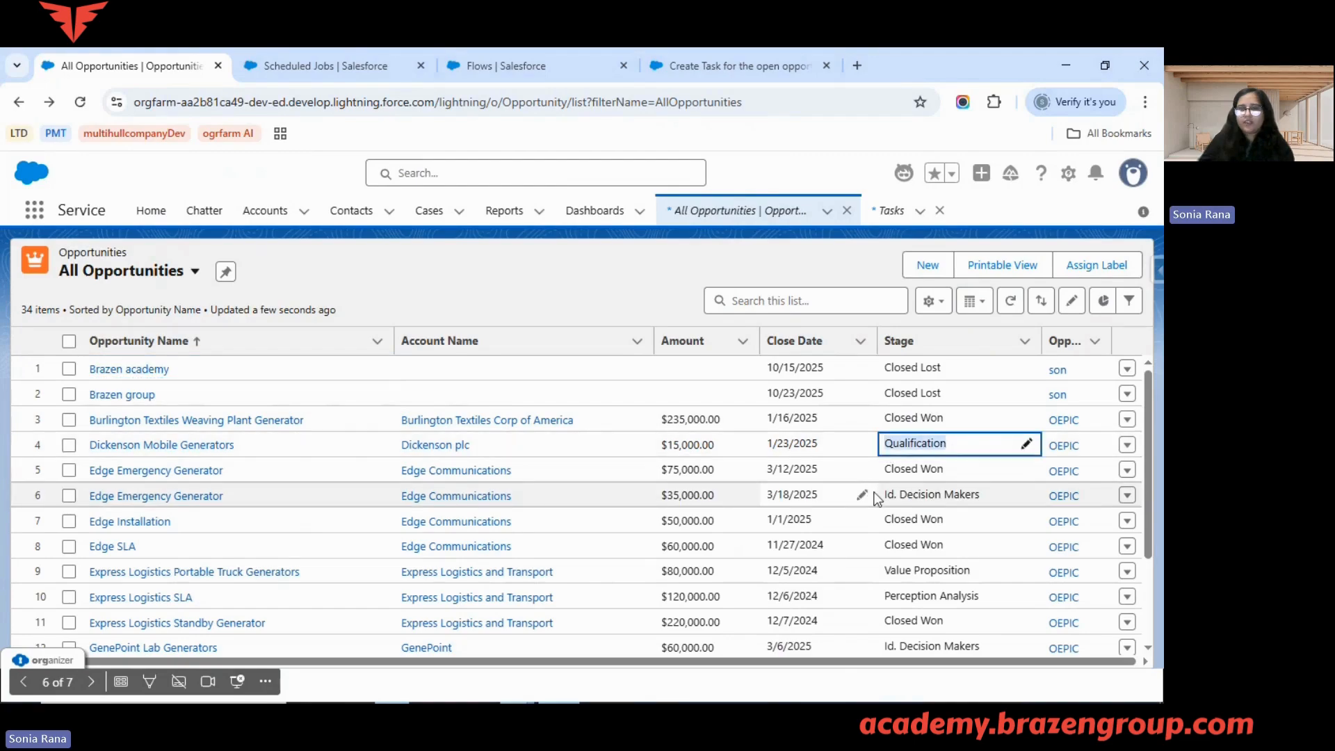
drag(993, 495, 864, 496)
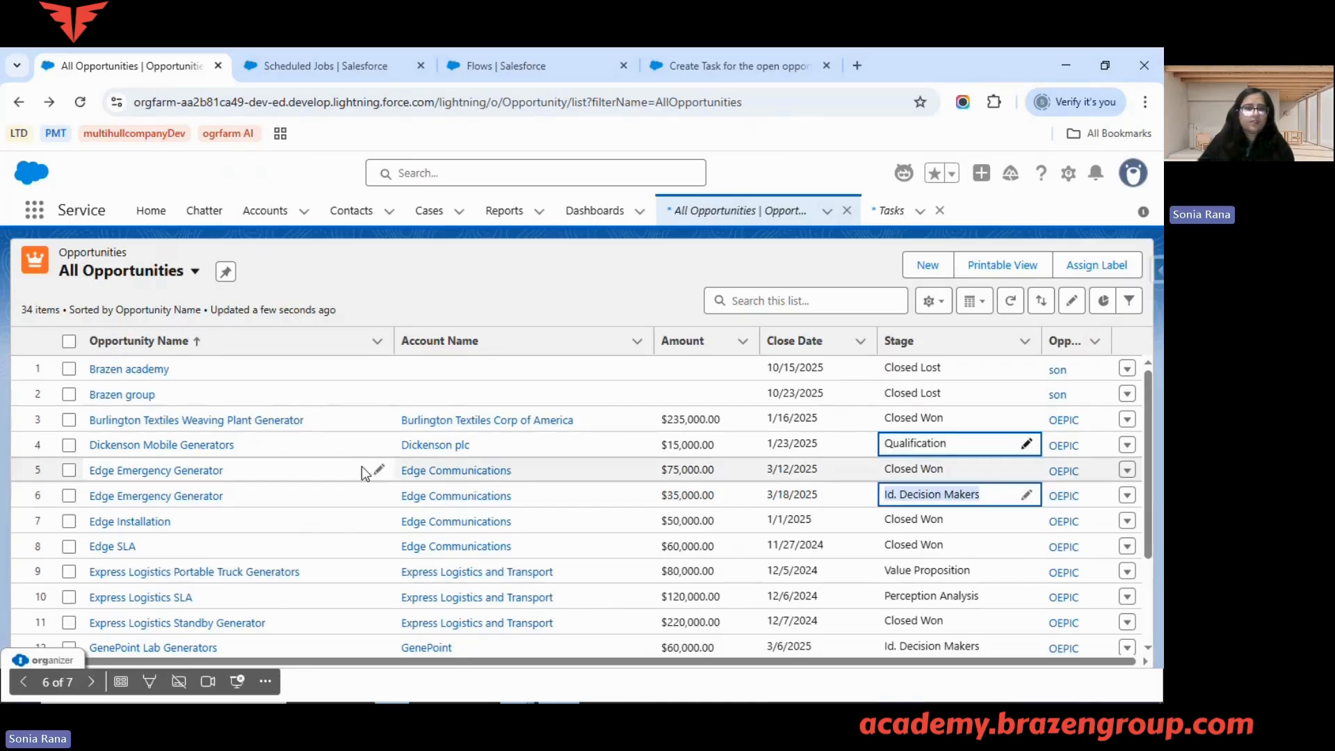
click(212, 450)
scroll(173, 362, down, 3)
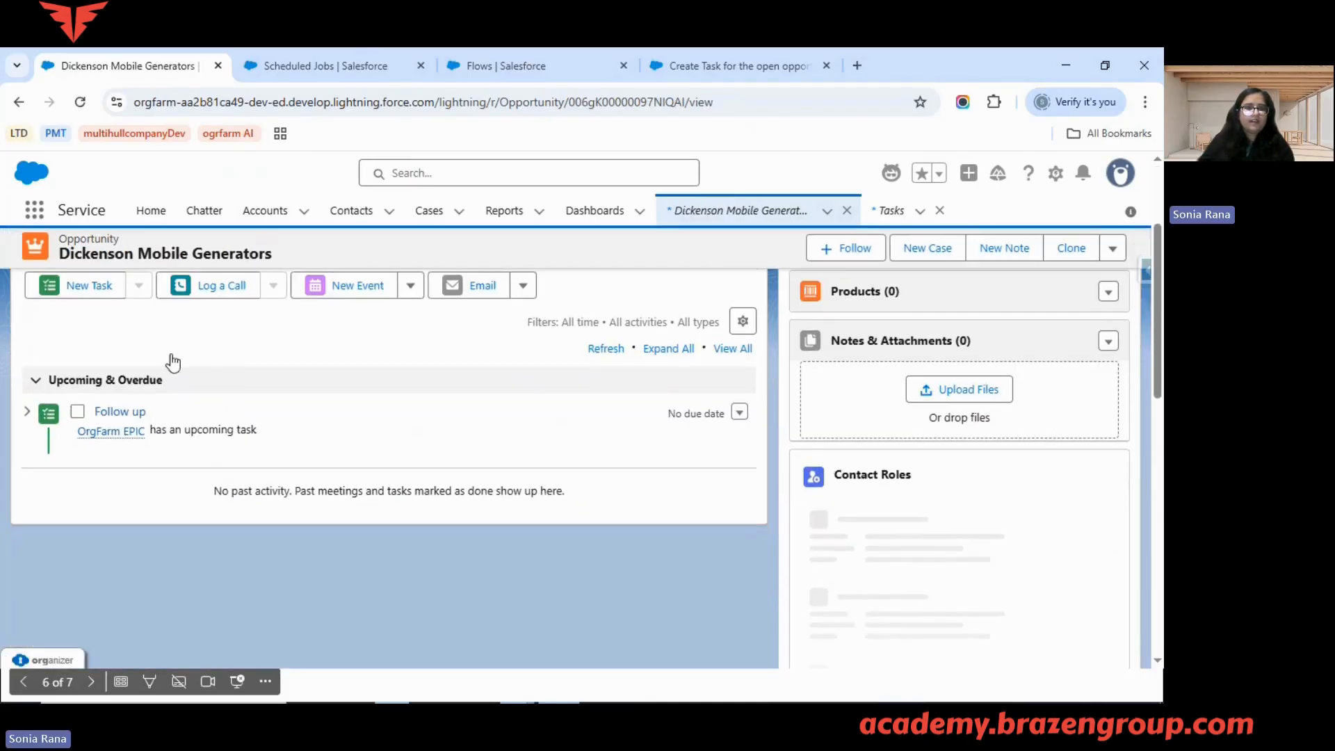
scroll(150, 382, up, 1)
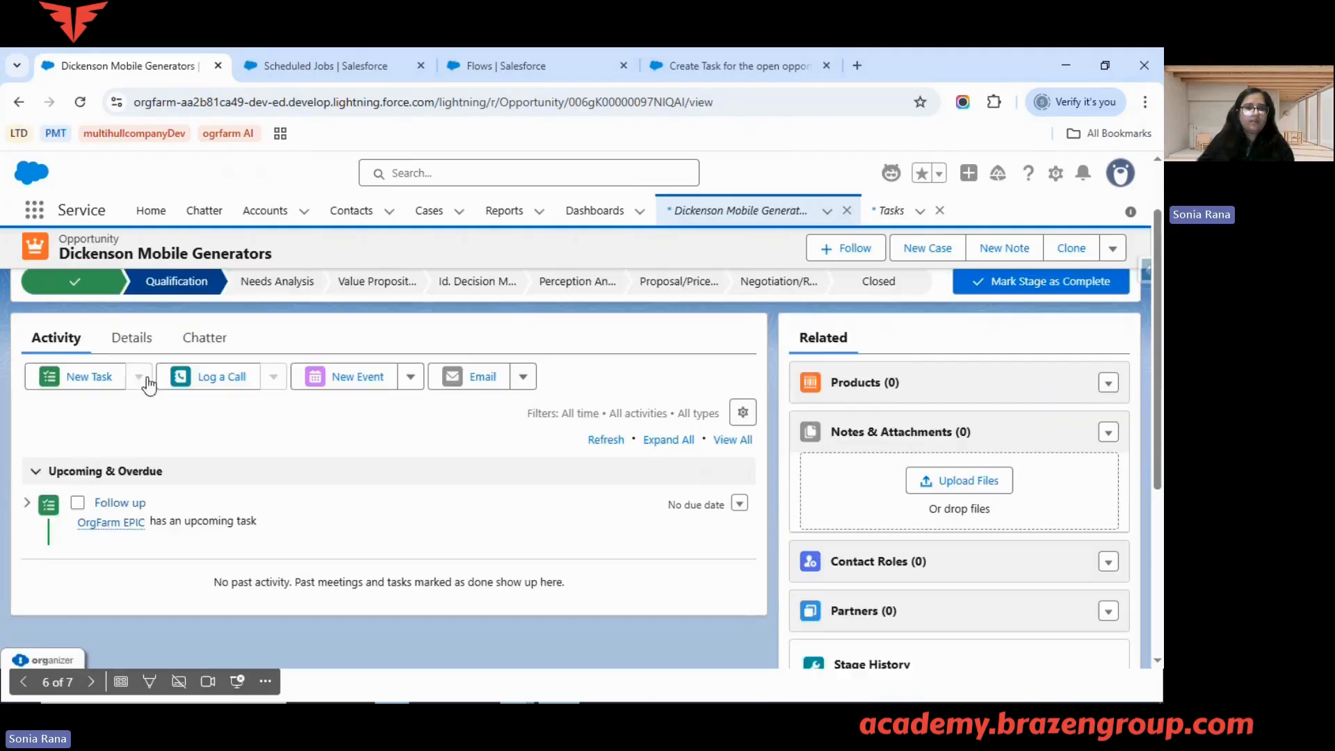
click(19, 103)
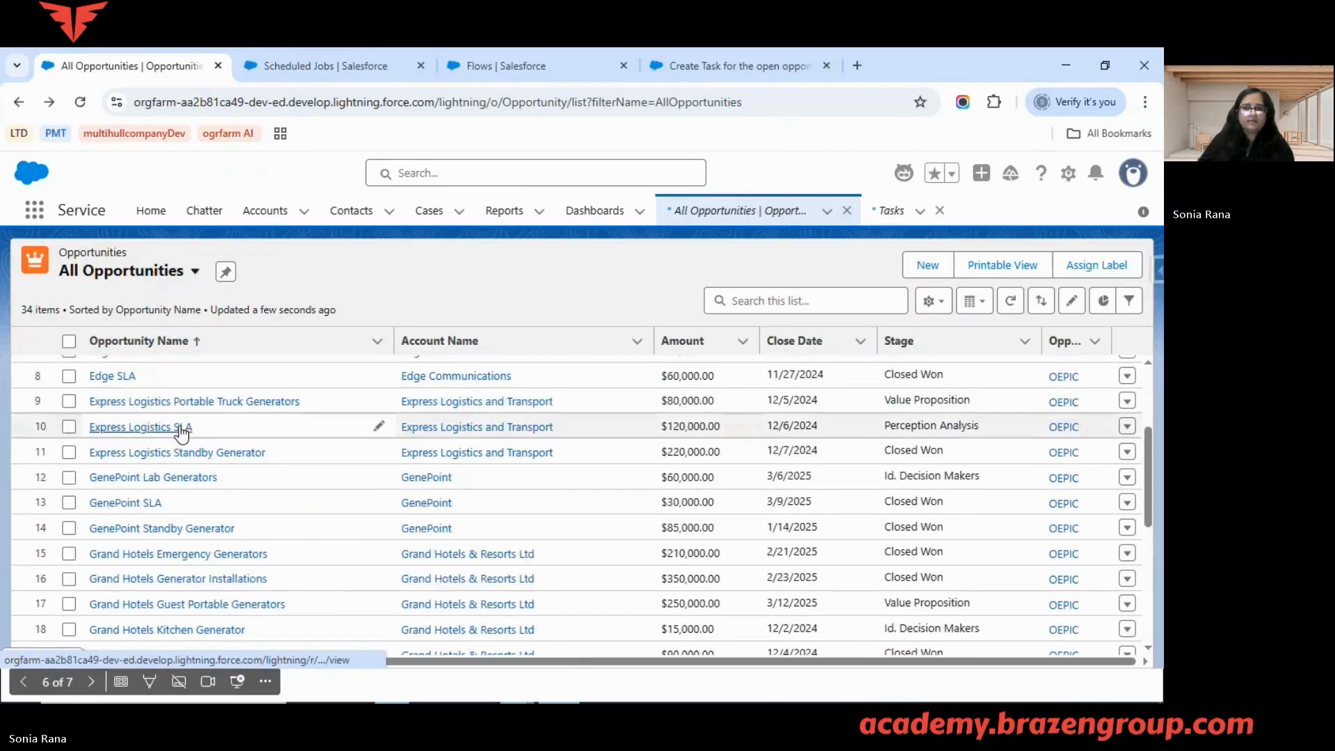
Inspect the activities of the GenePoint Lab Generators opportunity, return to the list and switch to the Demo slide.
click(154, 479)
scroll(178, 370, down, 4)
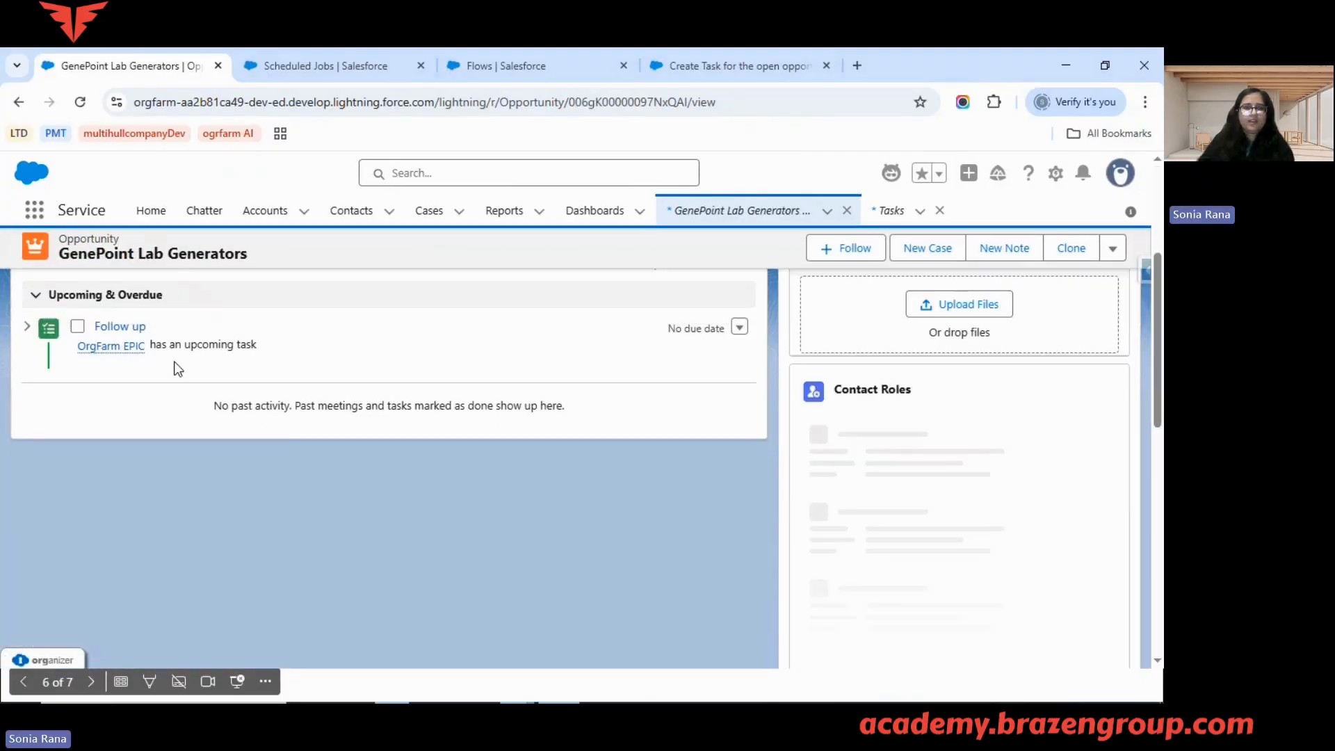
scroll(289, 449, up, 3)
scroll(103, 251, up, 1)
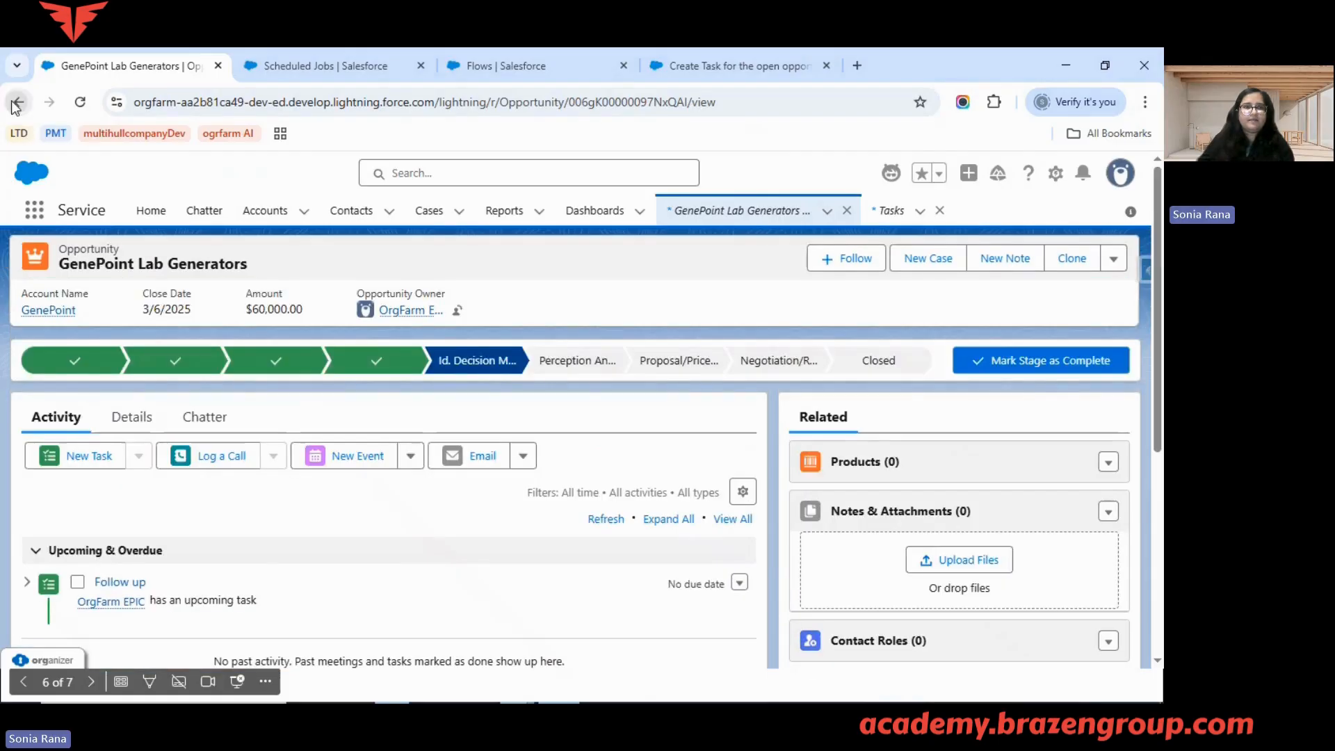
click(18, 103)
scroll(381, 373, up, 3)
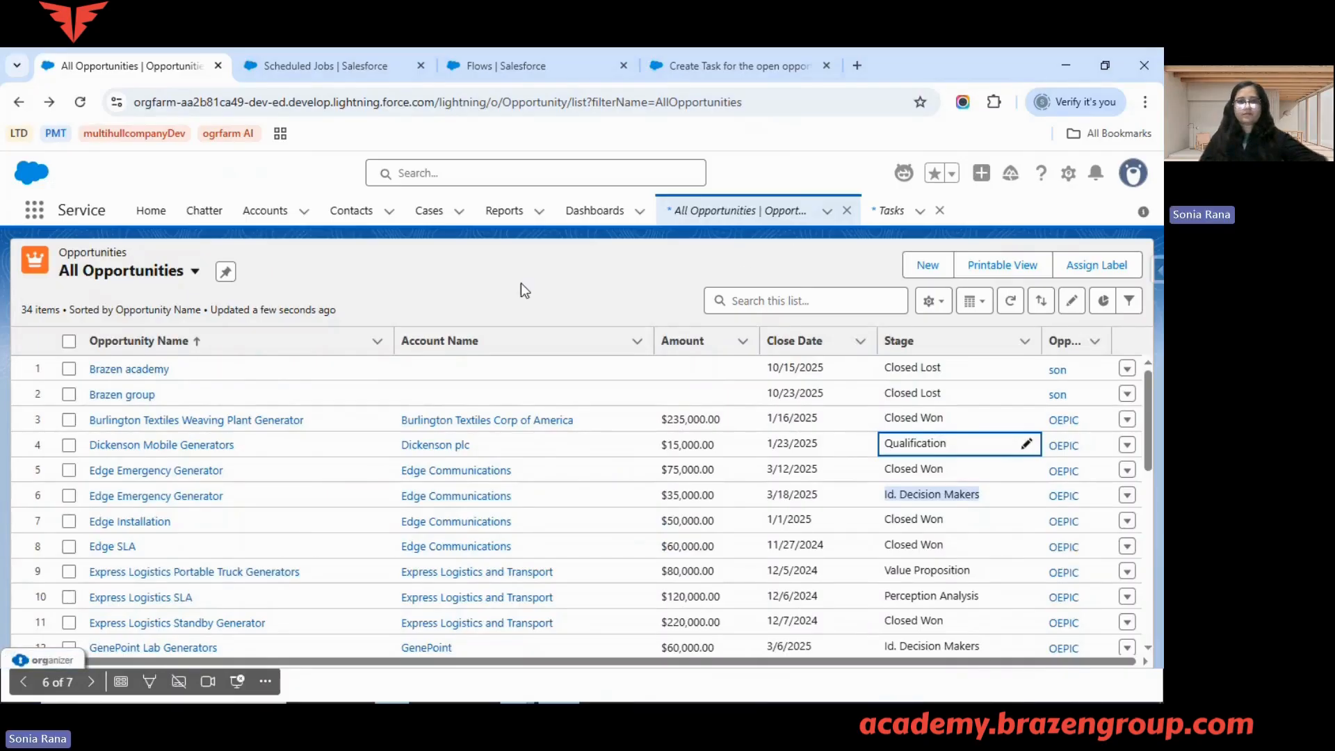
key(alt+Tab)
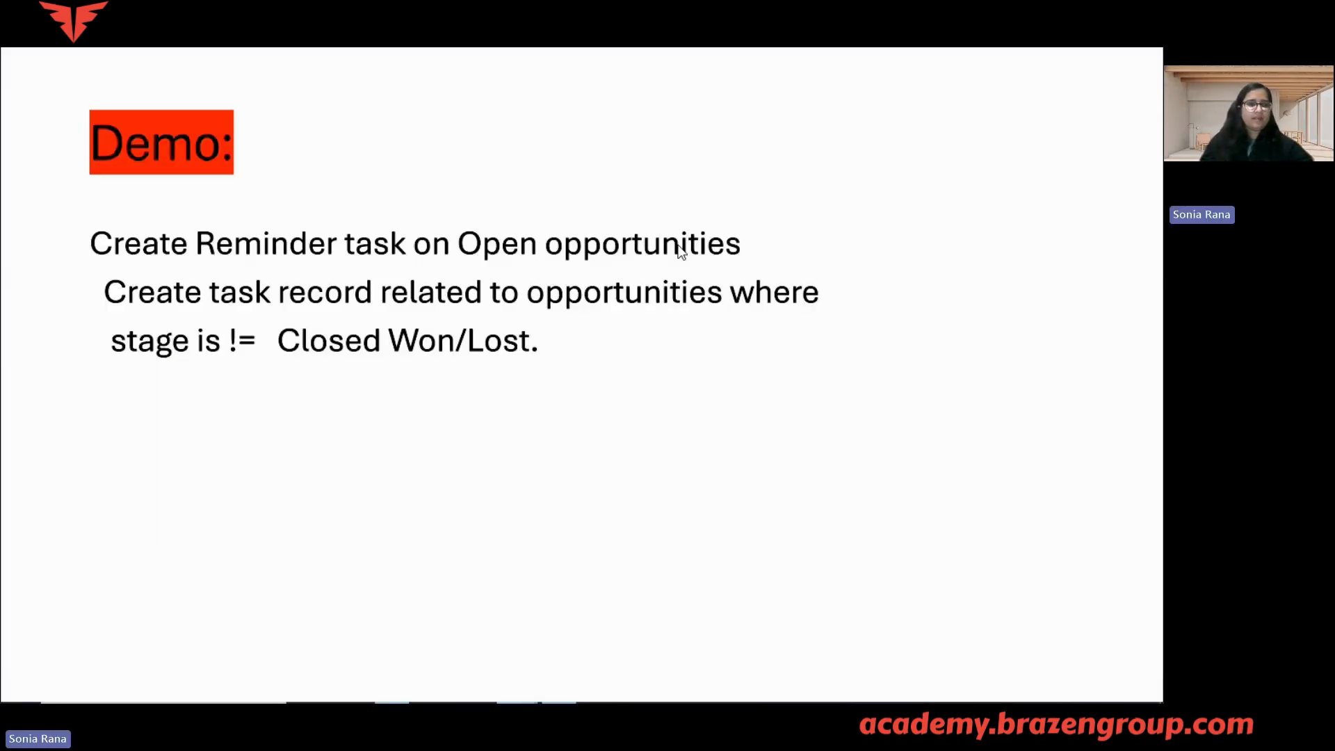